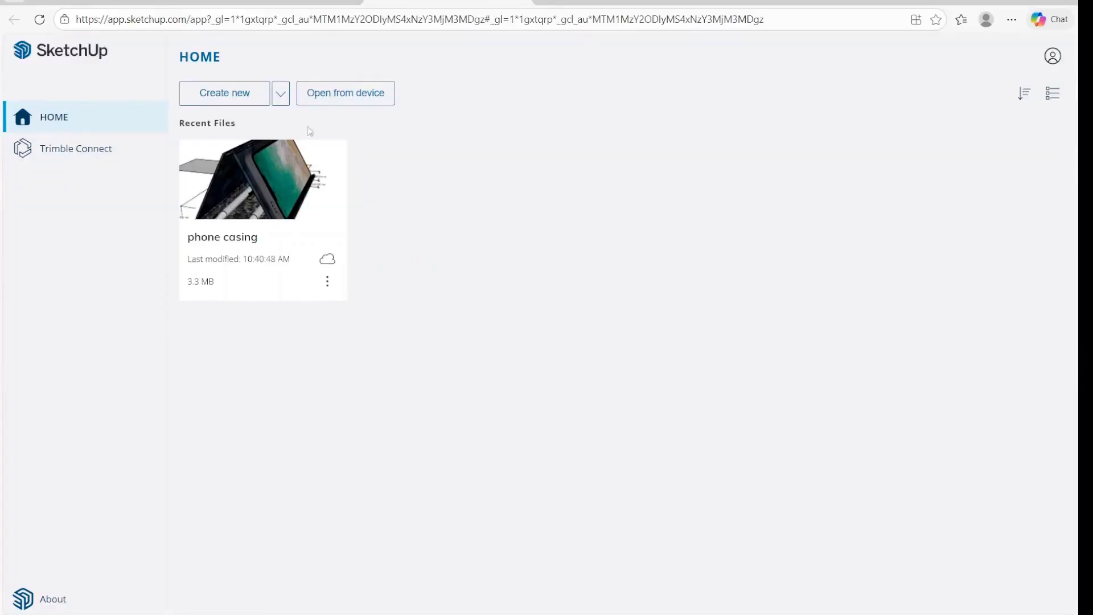
# Create a new model and hide the side panels.
pyautogui.click(227, 98)
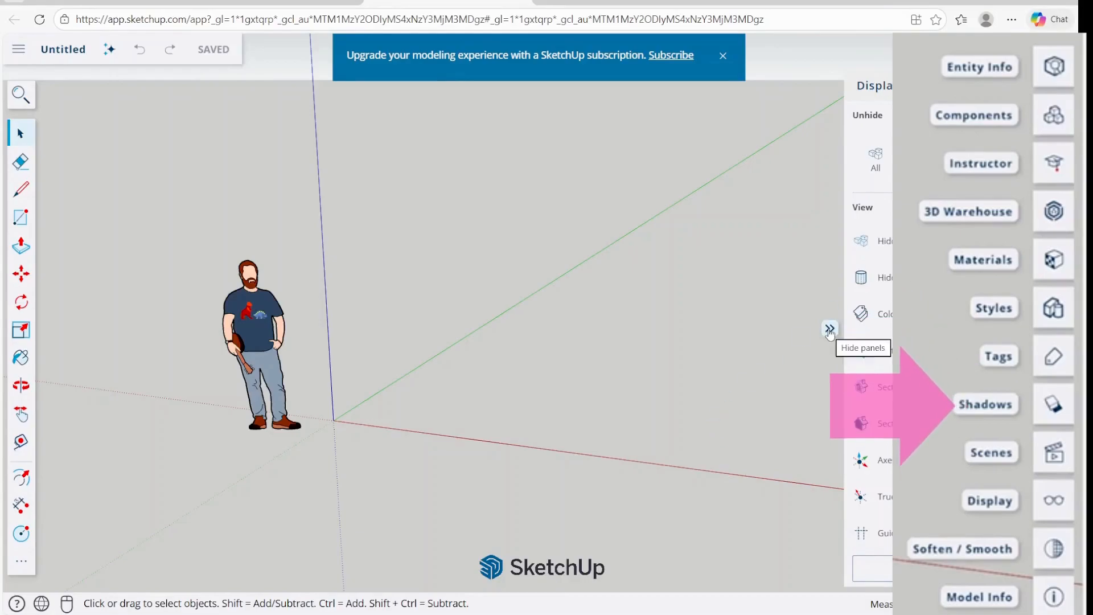
pyautogui.click(830, 330)
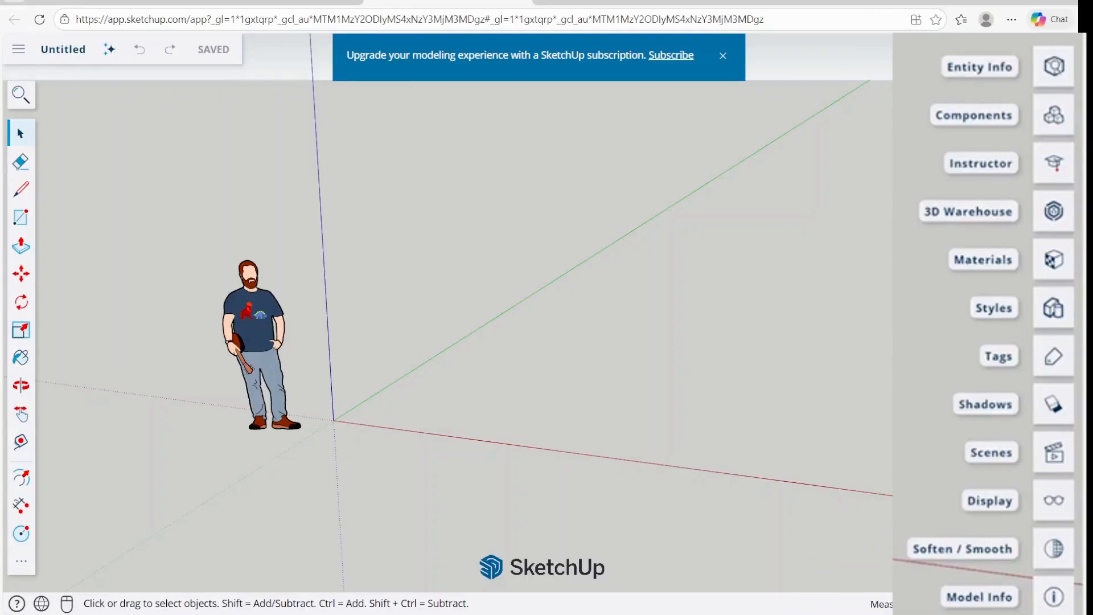
# Apply the PSO Graded style from the Assorted Styles collection to the model.
pyautogui.click(1053, 308)
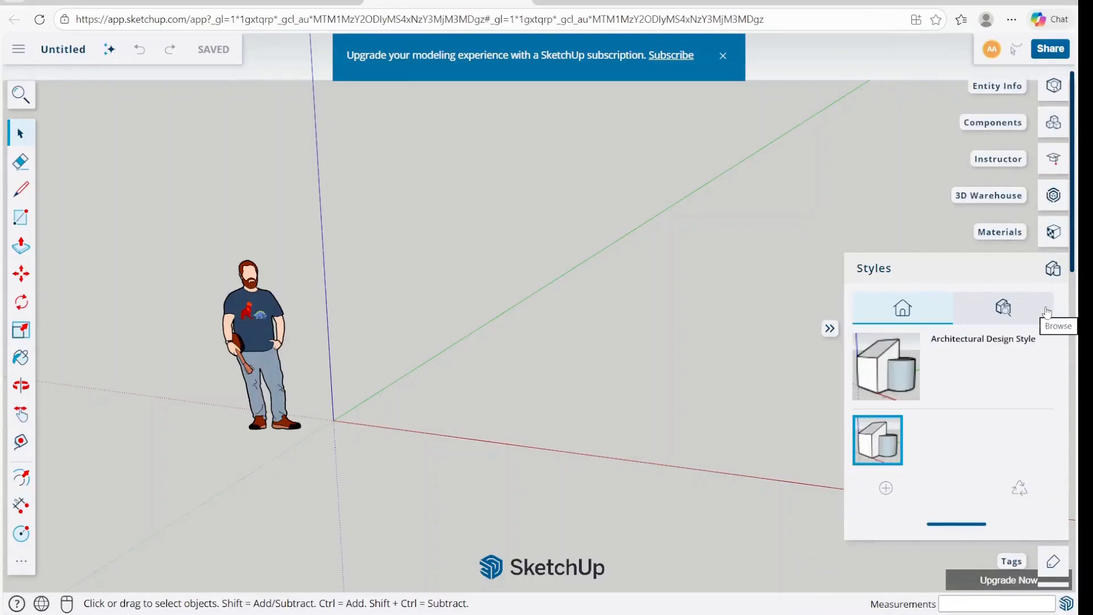
pyautogui.click(1003, 309)
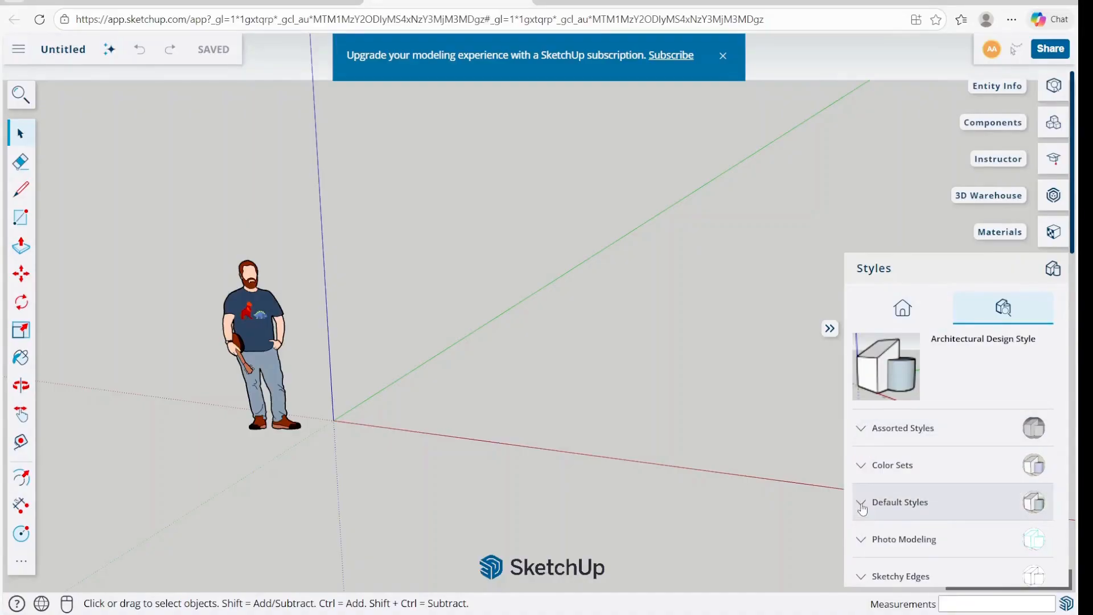
pyautogui.click(868, 437)
pyautogui.scroll(-2, 921, 457)
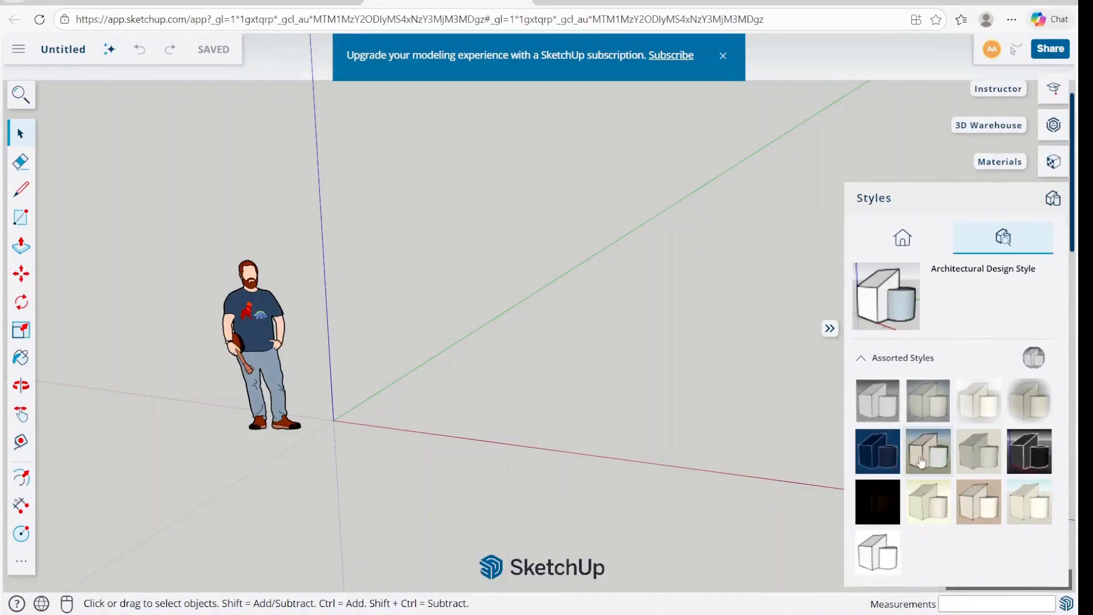
pyautogui.click(921, 453)
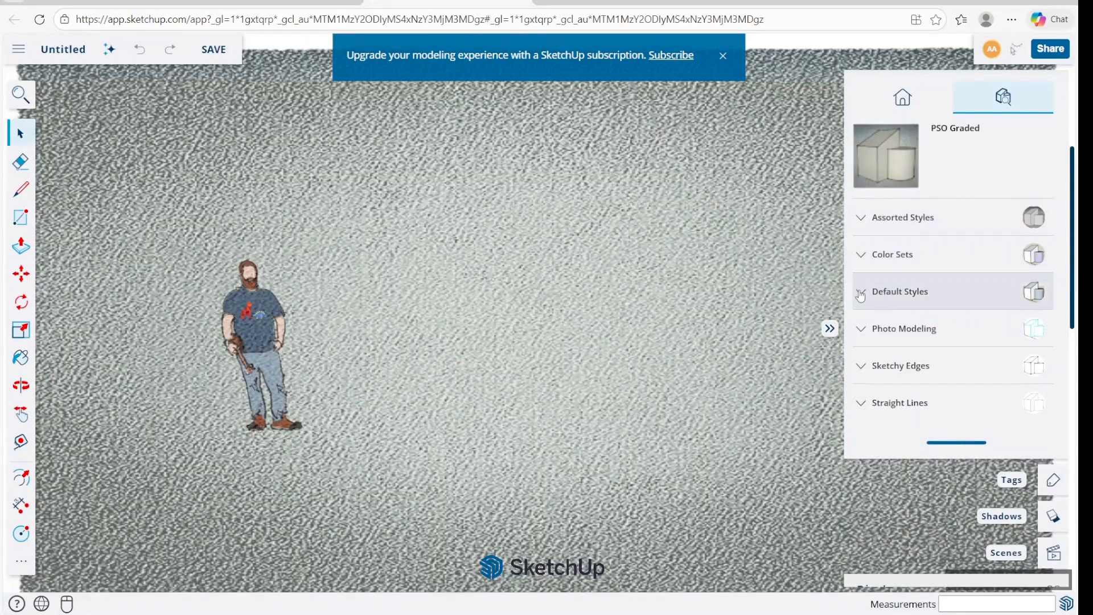
# Examine the Color Sets, Default Styles, Photo Modeling, Sketchy Edges and Straight Lines style collections.
pyautogui.click(859, 256)
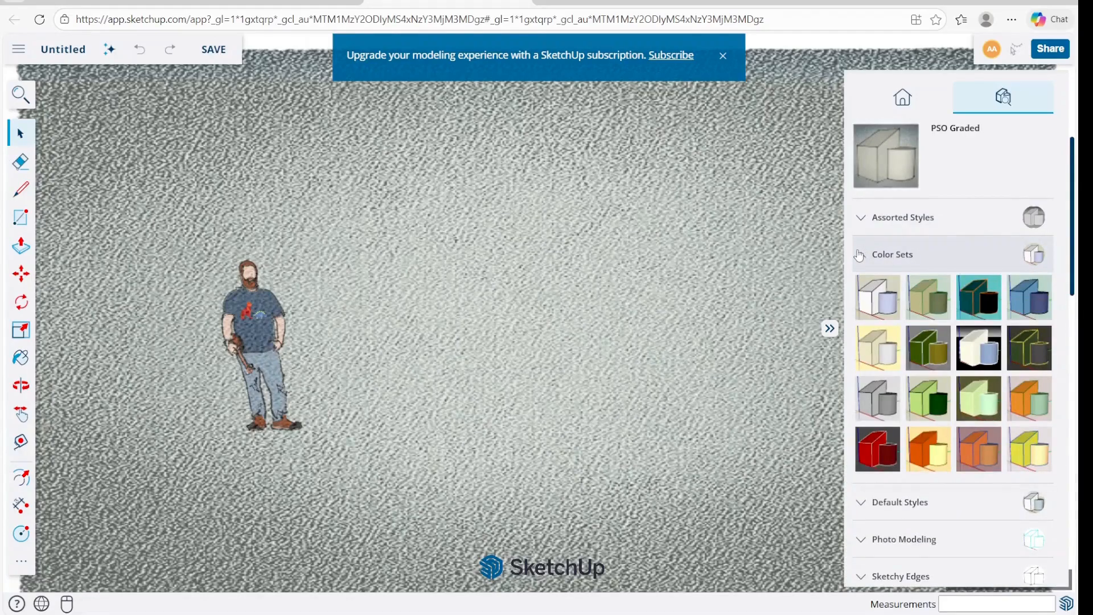
pyautogui.click(859, 255)
pyautogui.click(863, 292)
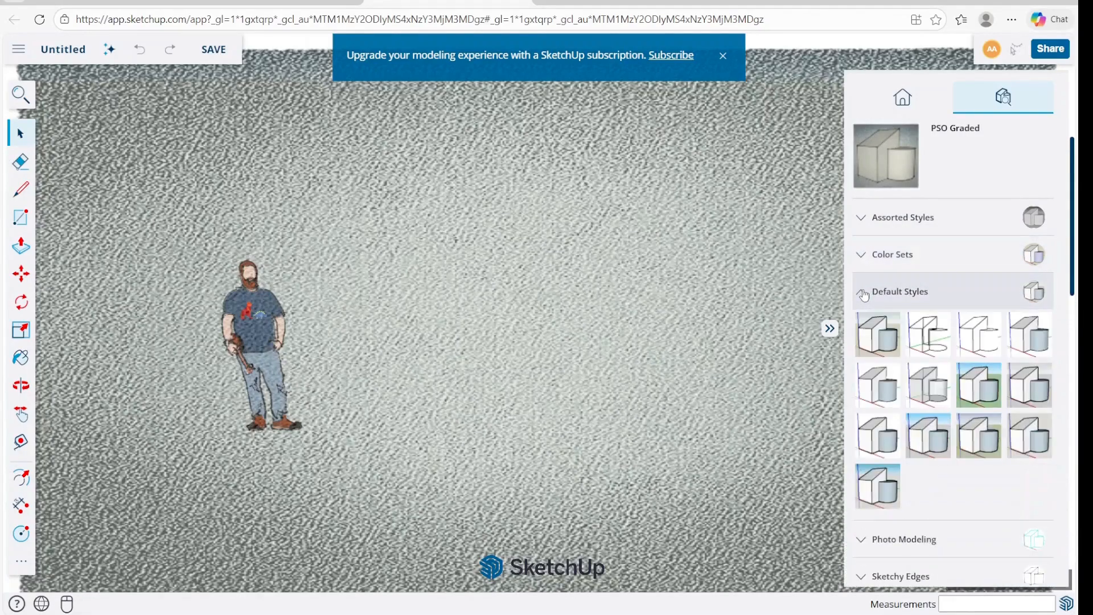
pyautogui.click(863, 292)
pyautogui.click(863, 333)
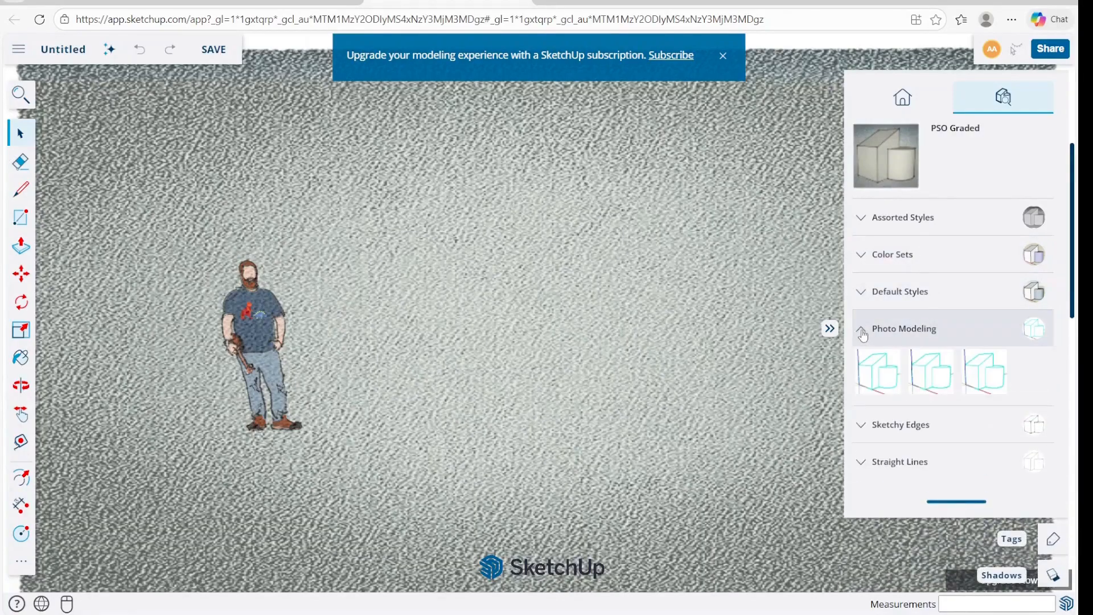
pyautogui.click(863, 333)
pyautogui.click(863, 369)
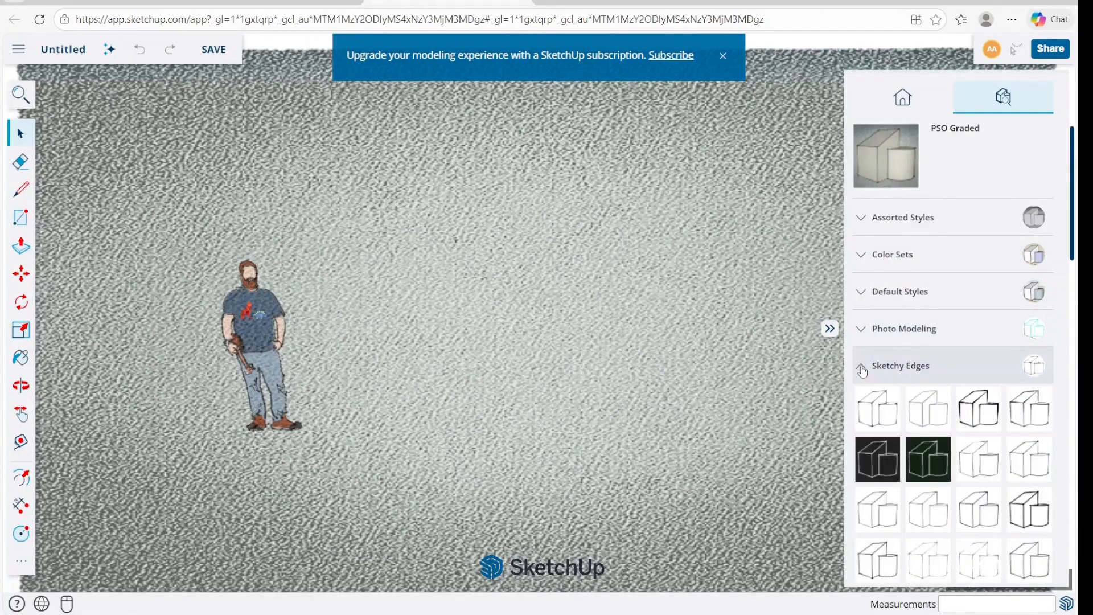
pyautogui.click(862, 369)
pyautogui.click(862, 404)
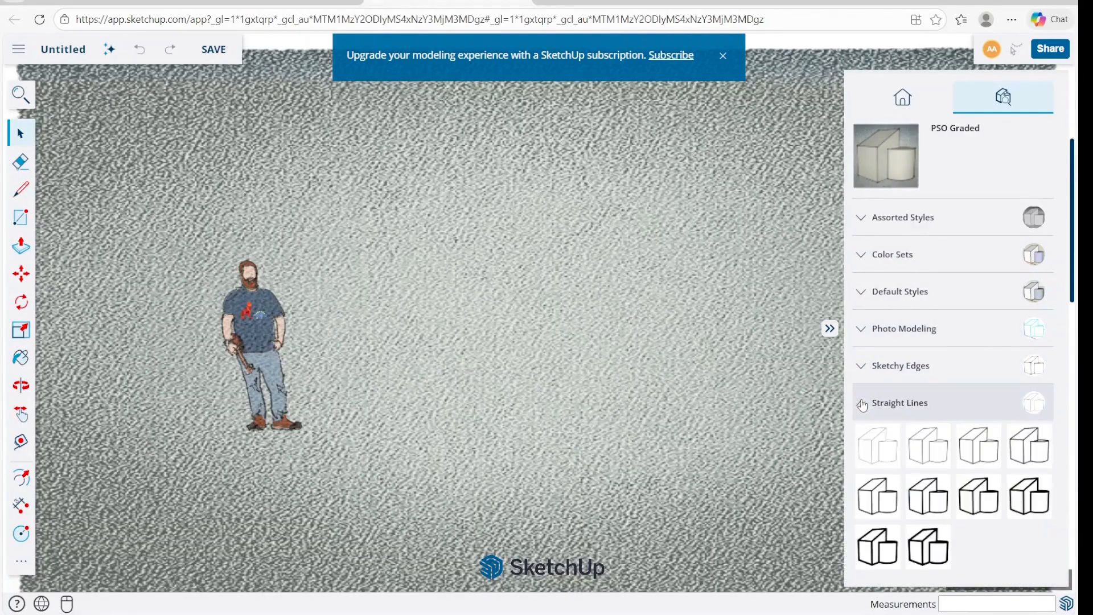
pyautogui.click(863, 404)
# Apply the Construction Documentation Style from the Default Styles collection to the model.
pyautogui.click(864, 293)
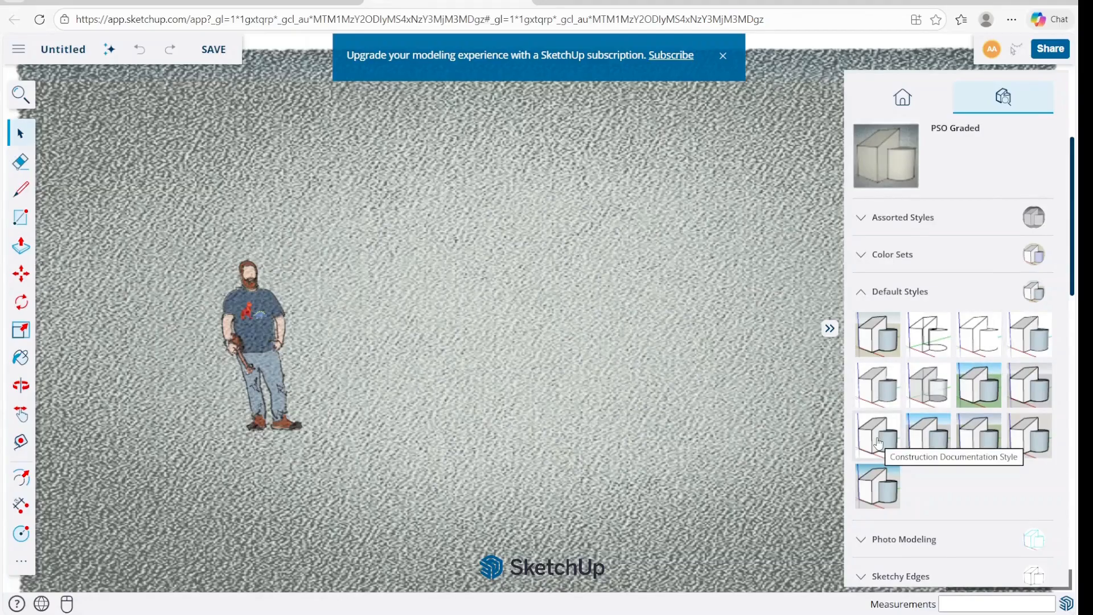
pyautogui.click(879, 443)
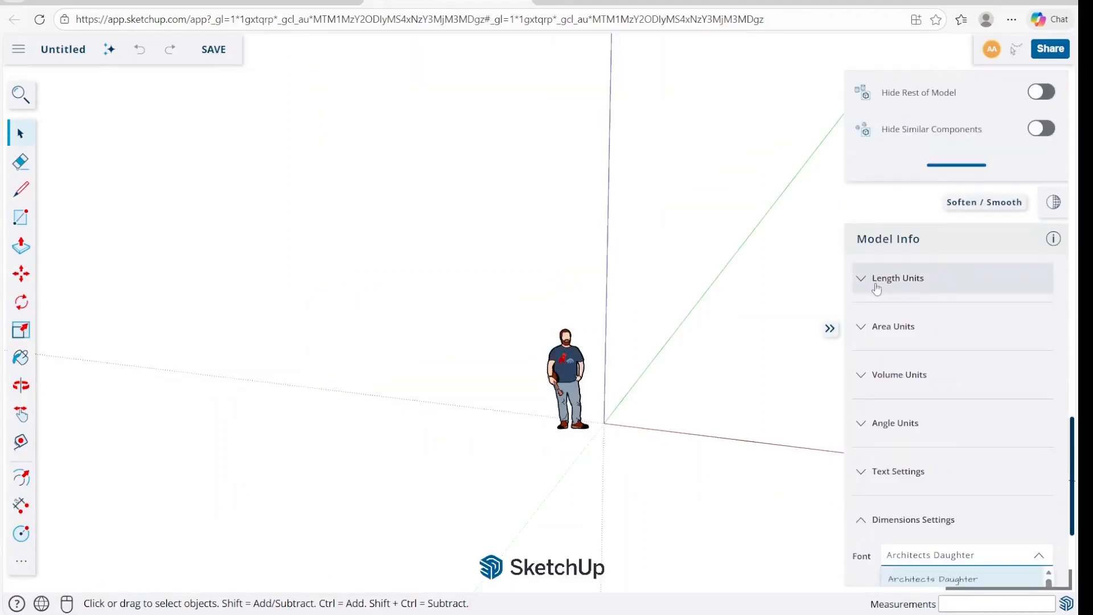
# Set the model's length unit format to Millimeter.
pyautogui.click(861, 280)
pyautogui.click(917, 333)
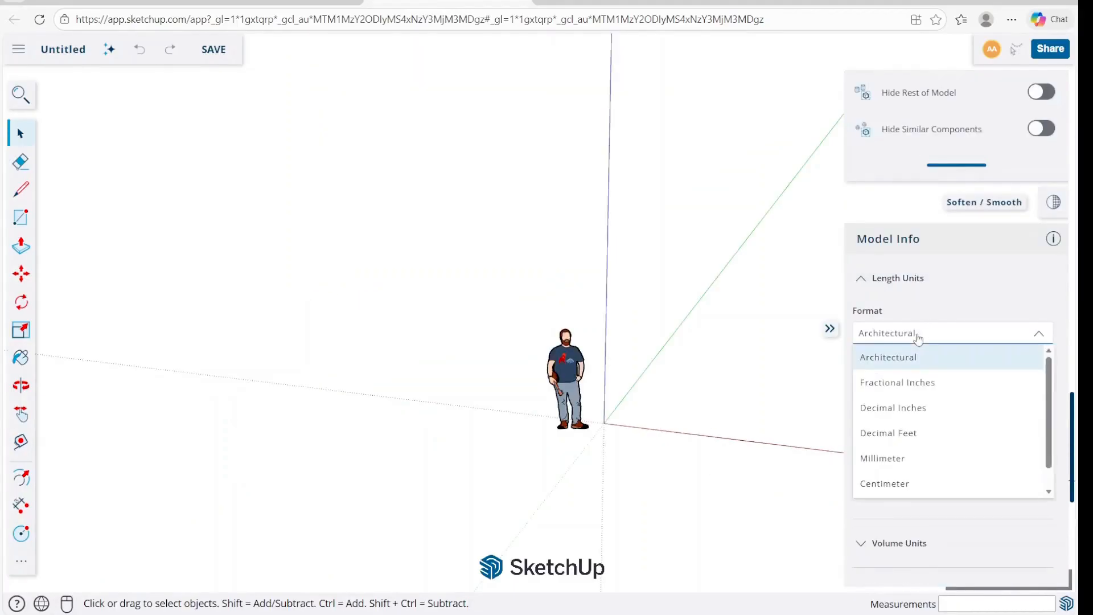
pyautogui.click(894, 464)
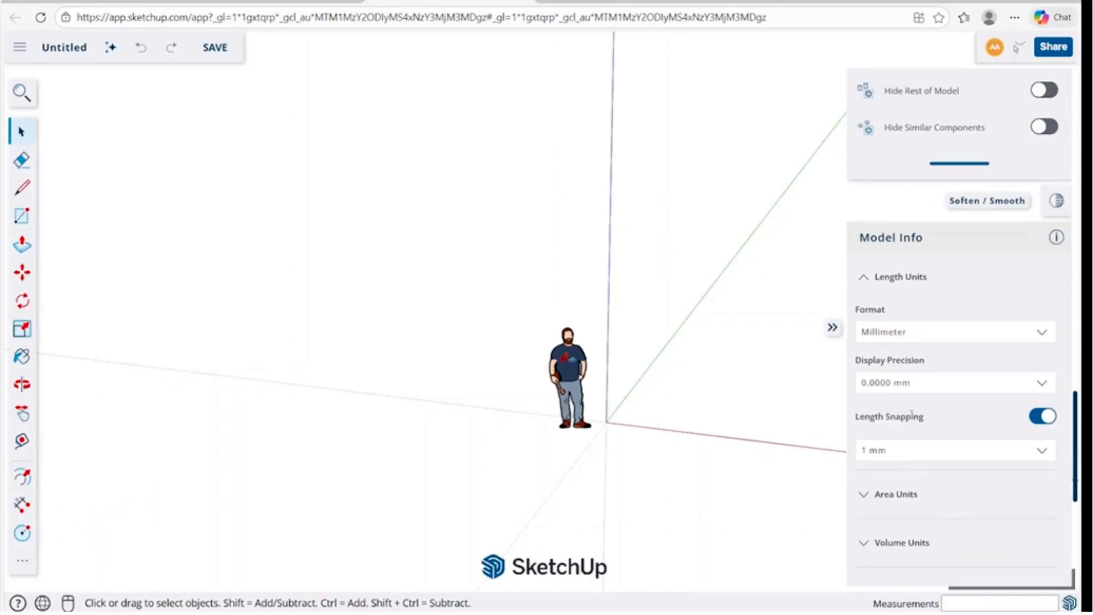
# Orbit and pan the view around the standing scale figure, and exit the Pan tool.
pyautogui.press('o')
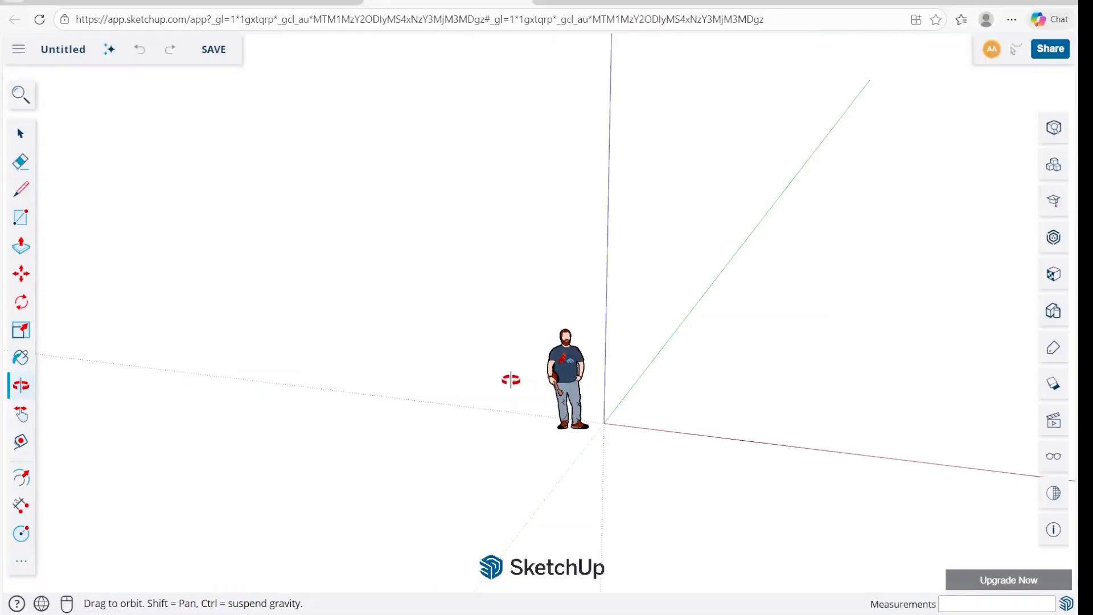
pyautogui.moveTo(508, 379); pyautogui.dragTo(257, 378)
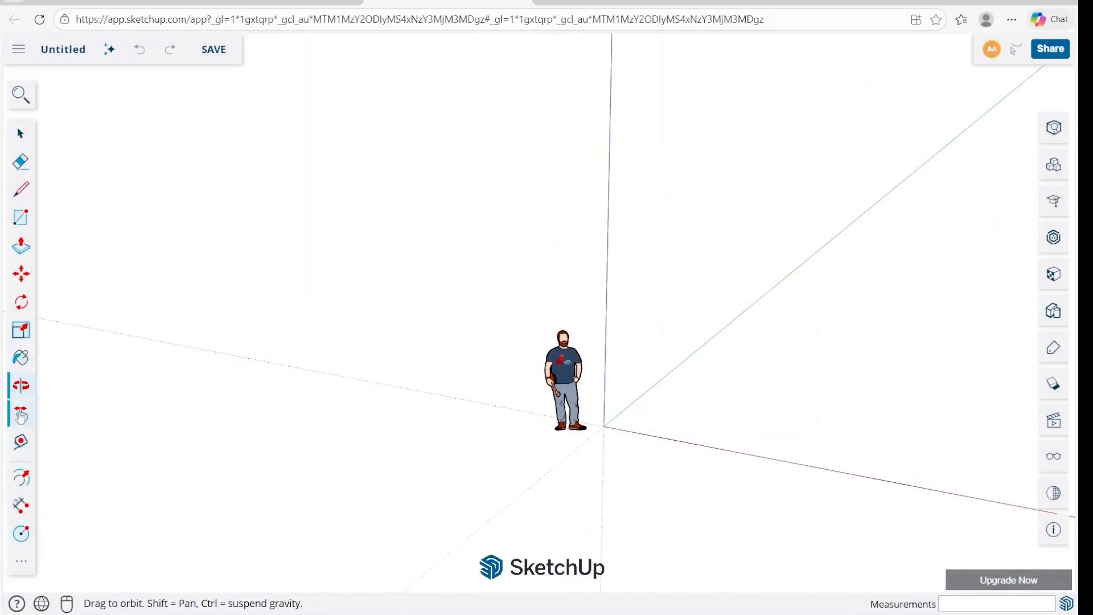
pyautogui.click(21, 415)
pyautogui.moveTo(524, 373); pyautogui.dragTo(568, 372)
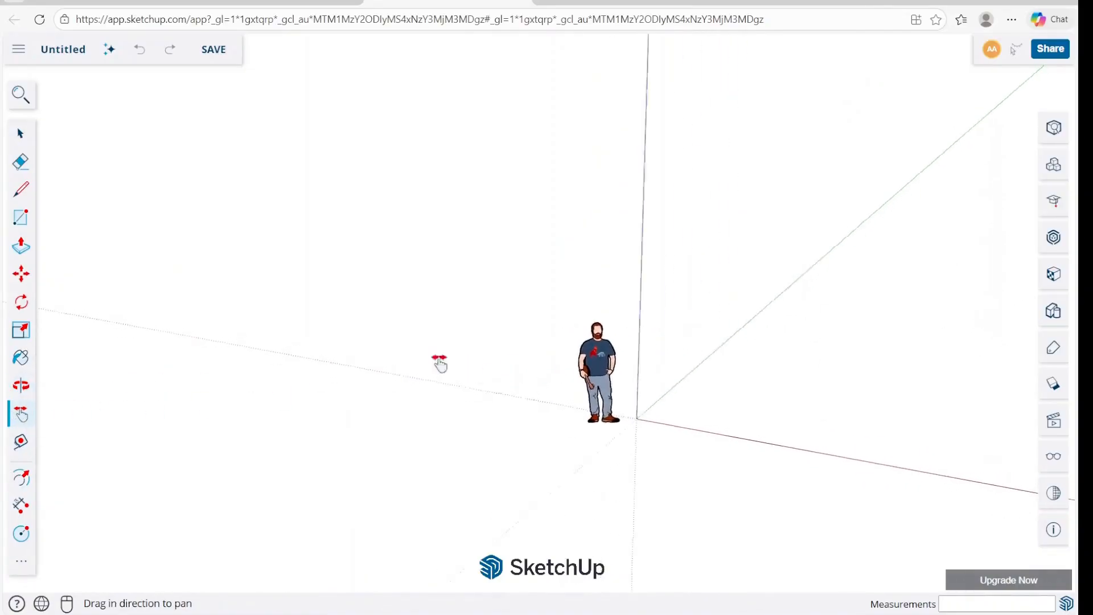
pyautogui.moveTo(573, 334); pyautogui.dragTo(408, 344)
pyautogui.rightClick(405, 344)
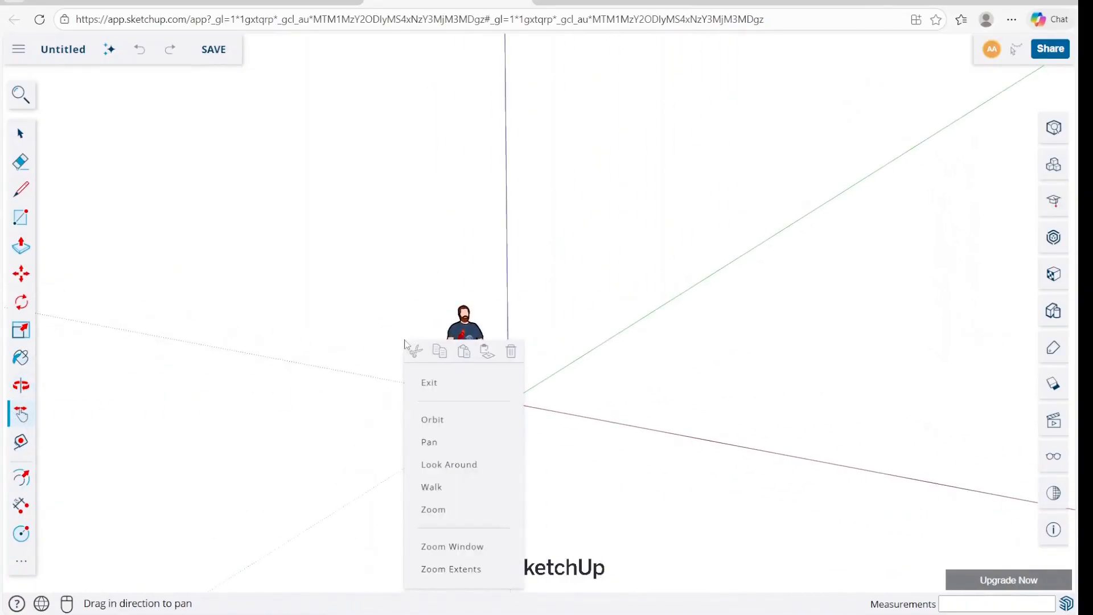
pyautogui.click(430, 384)
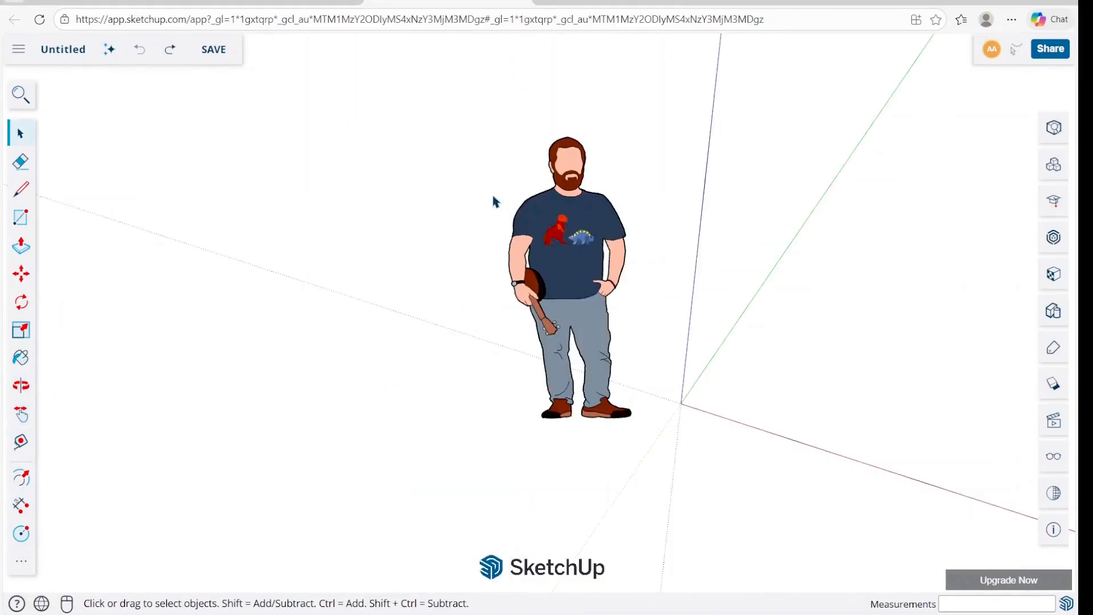
# Erase the standing scale figure and undo the deletion.
pyautogui.press('e')
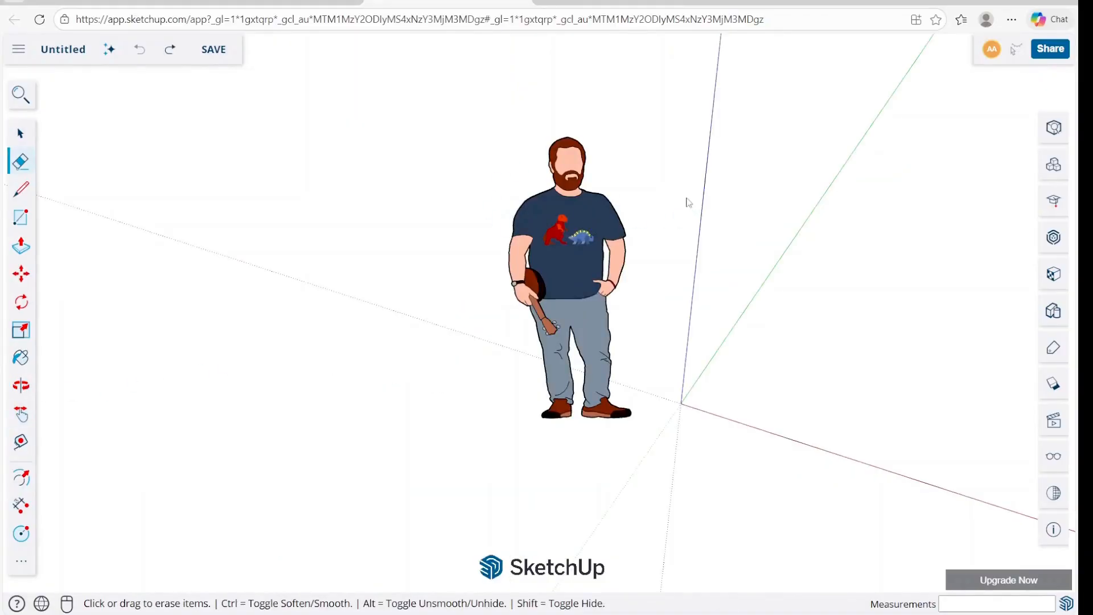
pyautogui.click(628, 234)
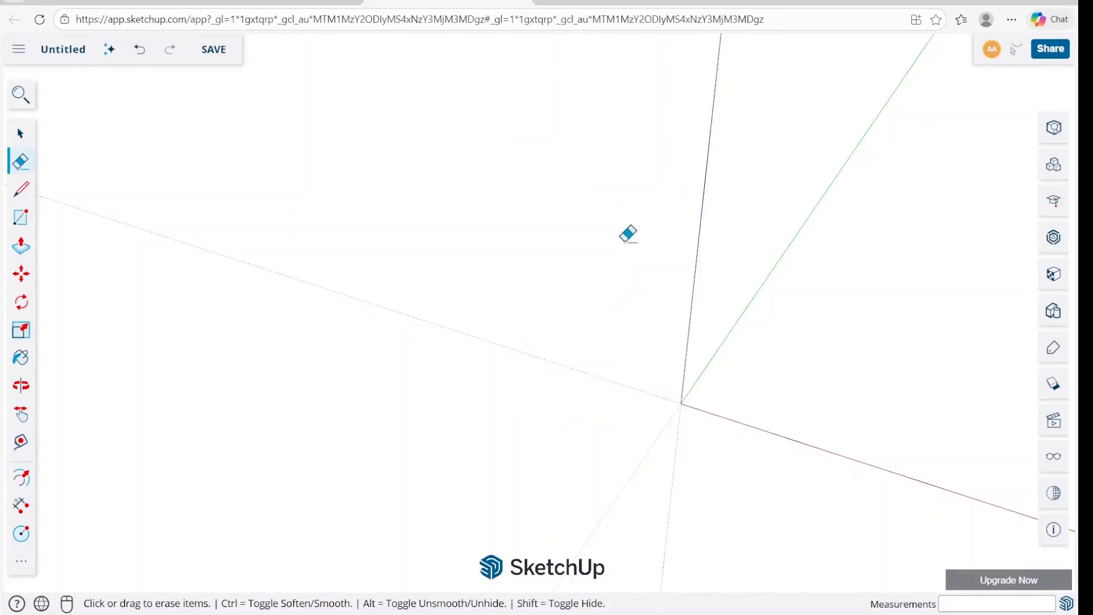
pyautogui.press('space')
pyautogui.hotkey('ctrl', 'z')
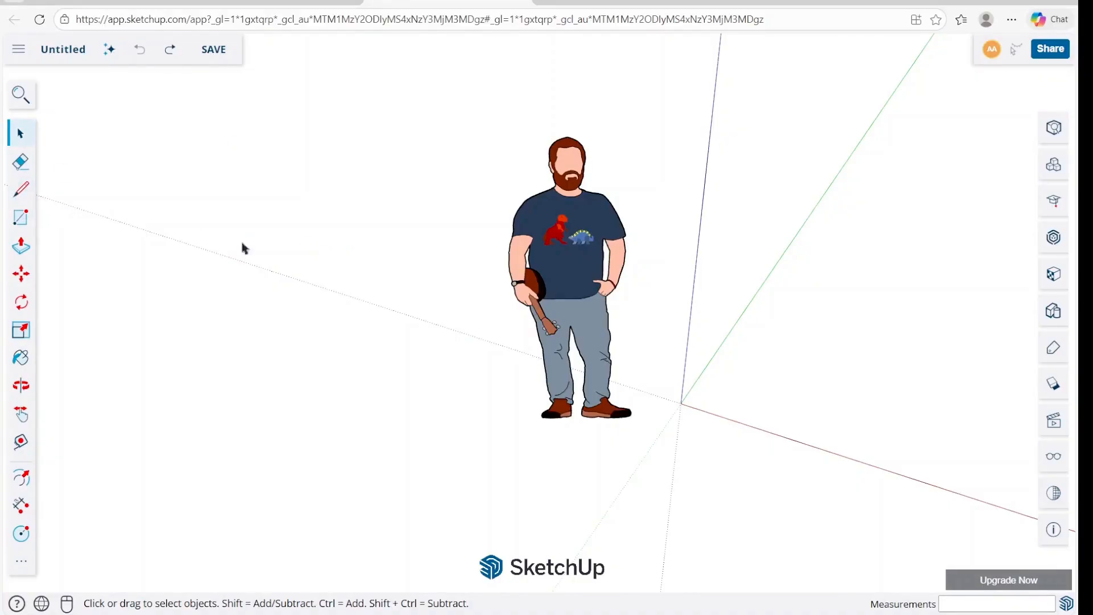
# Draw a closed triangle with the Line tool beside the scale figure.
pyautogui.click(17, 195)
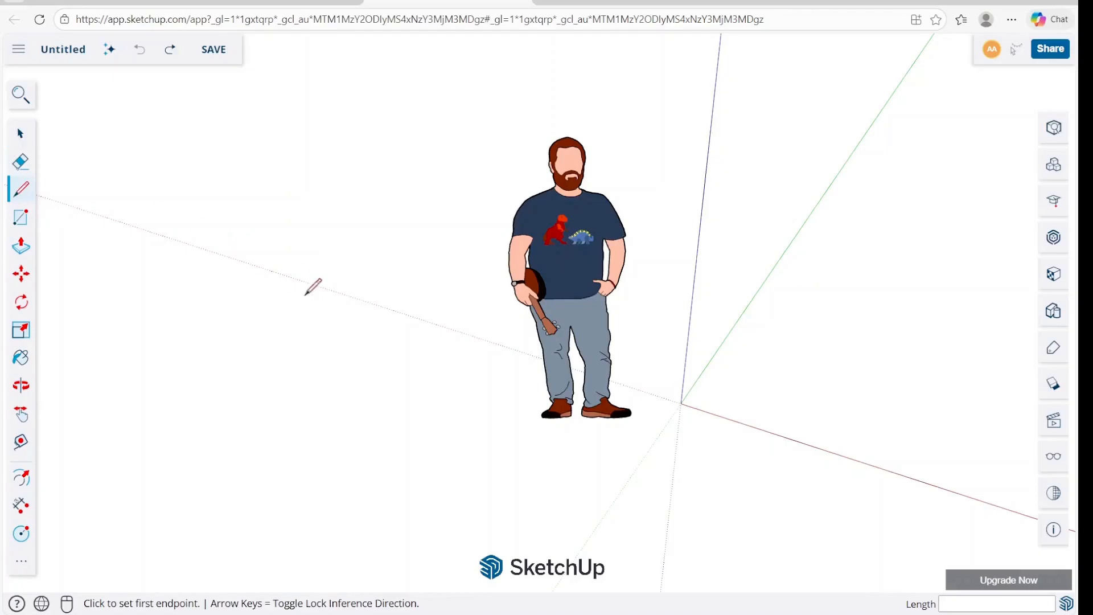
pyautogui.click(256, 268)
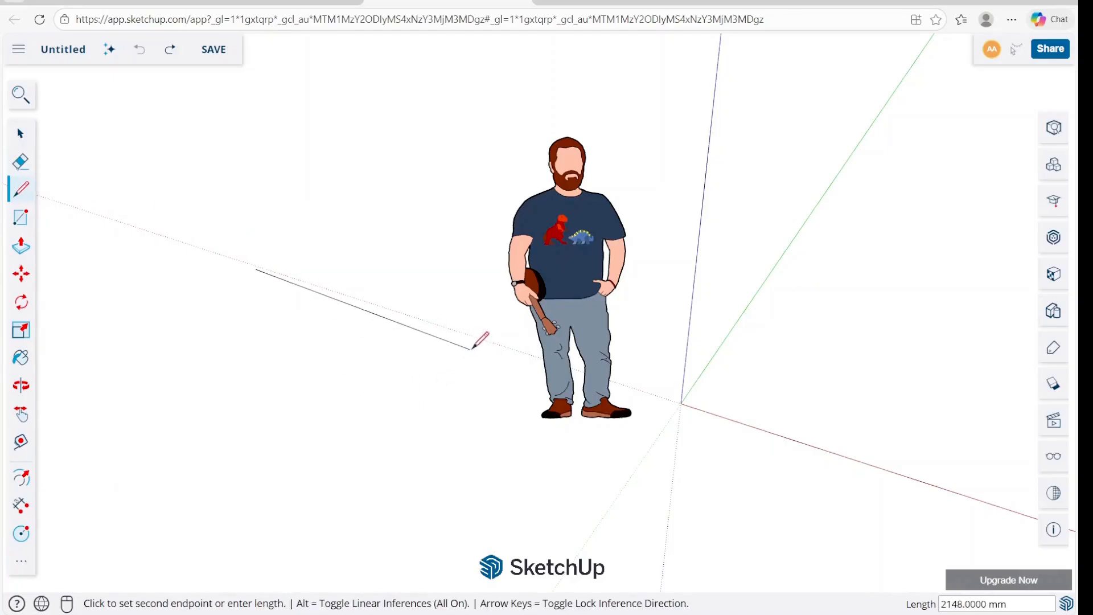
pyautogui.click(472, 340)
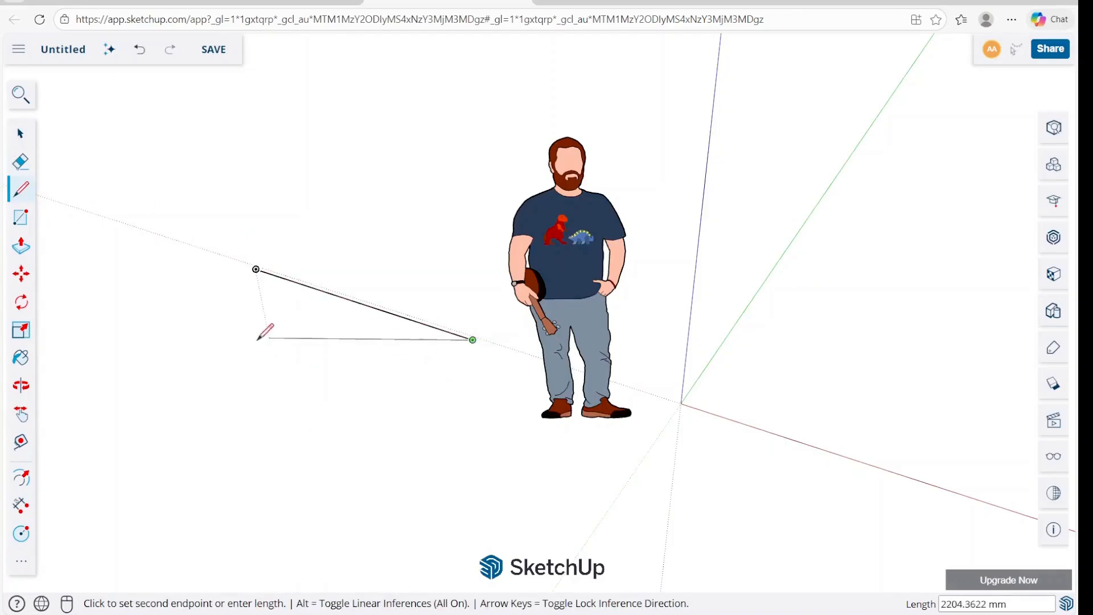
pyautogui.click(256, 411)
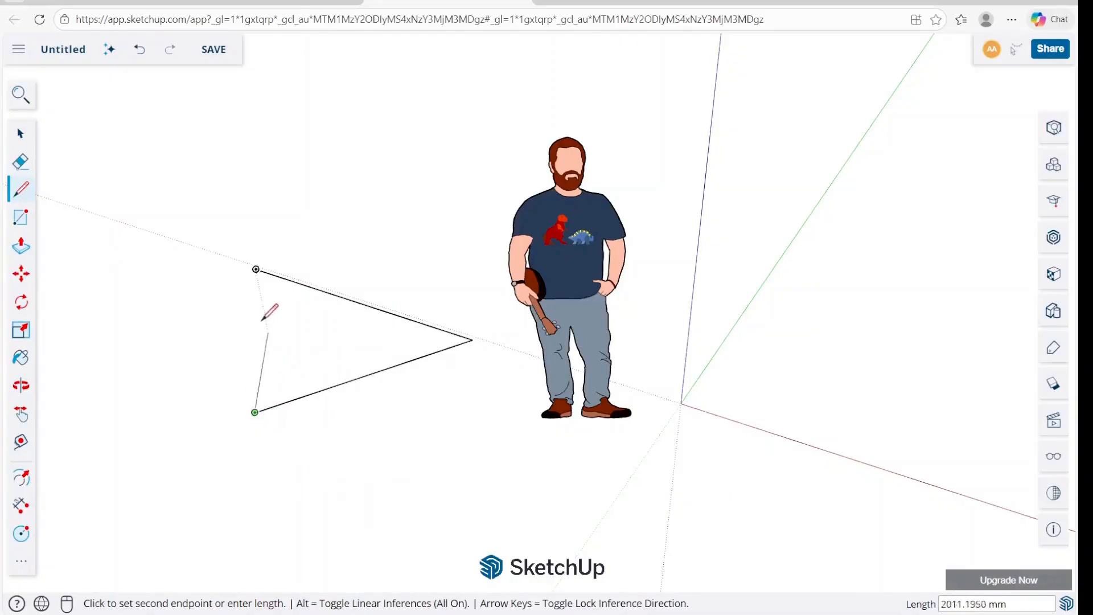
pyautogui.click(255, 269)
pyautogui.press('space')
# Draw a flat 100 by 500 mm rectangle on the ground beside the scale figure.
pyautogui.moveTo(317, 359); pyautogui.dragTo(403, 215, button='middle')
pyautogui.scroll(2, 315, 348)
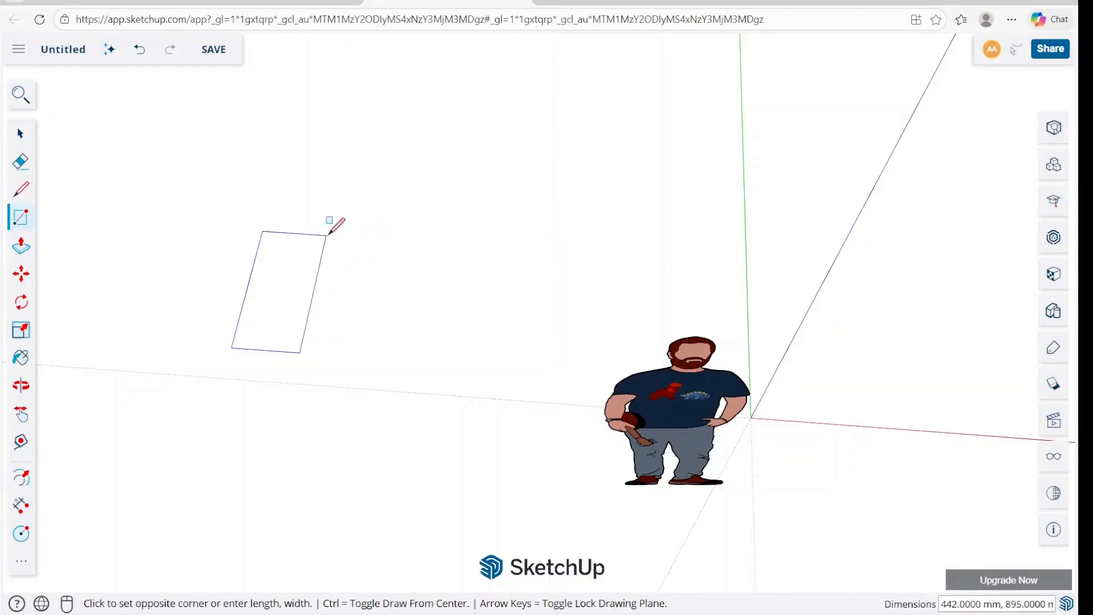
pyautogui.write('1')
pyautogui.press('Return')
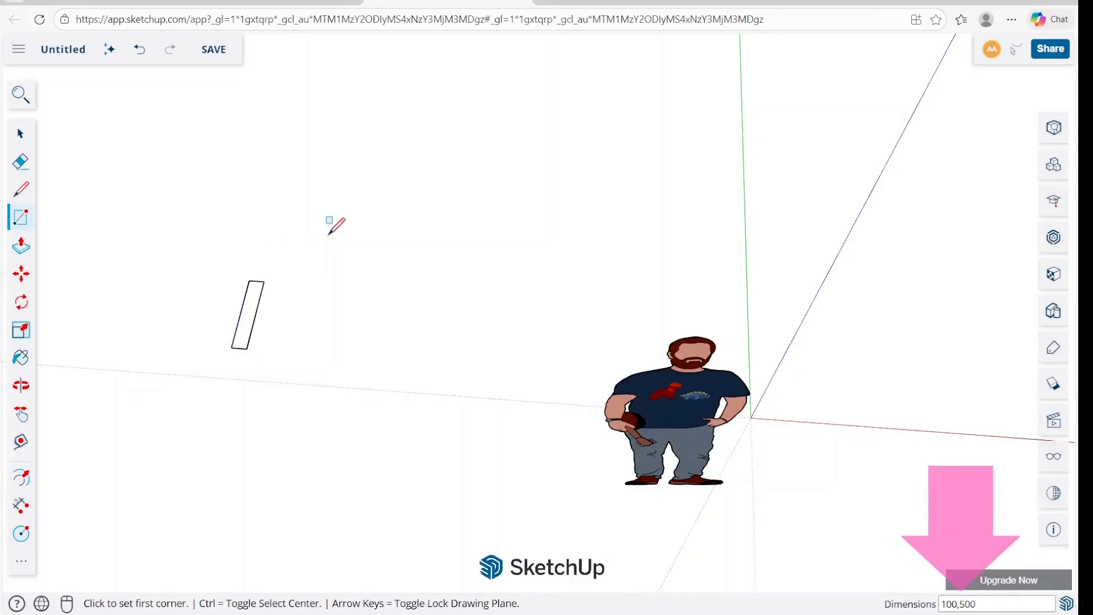
# Select the rectangle's face and measure its long edge from corner to corner with the Tape Measure tool.
pyautogui.press('space')
pyautogui.scroll(3, 239, 315)
pyautogui.click(261, 297)
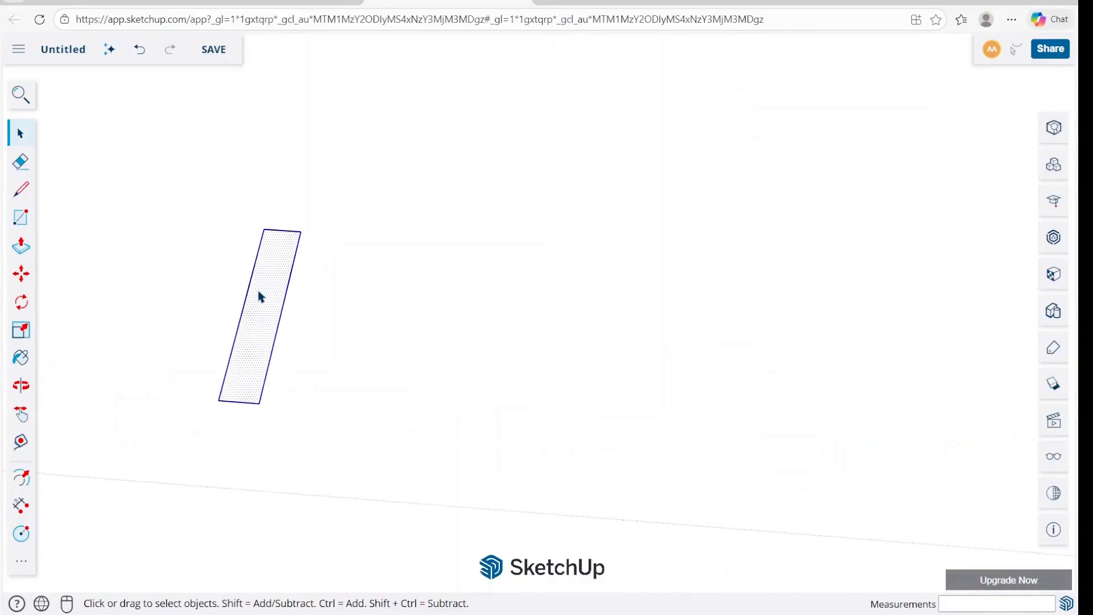
pyautogui.scroll(2, 308, 237)
pyautogui.press('t')
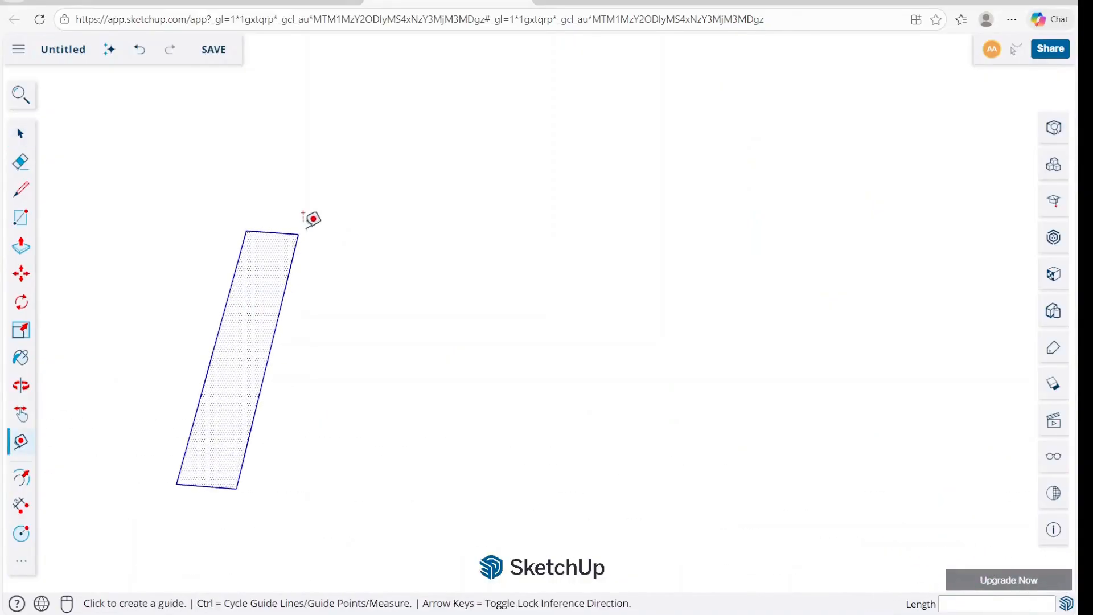
pyautogui.click(298, 234)
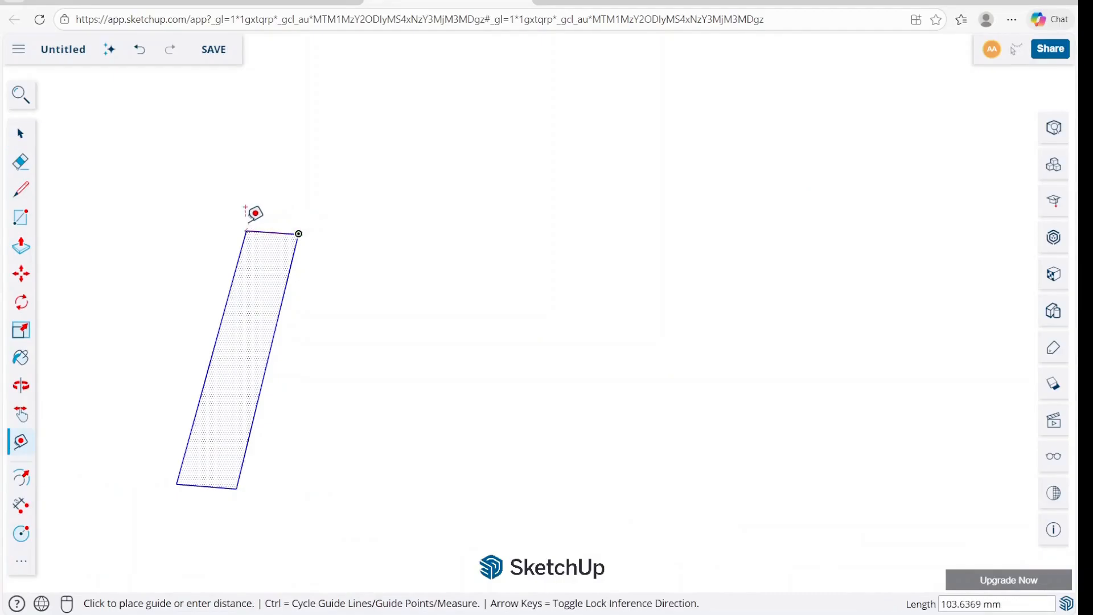
pyautogui.click(236, 489)
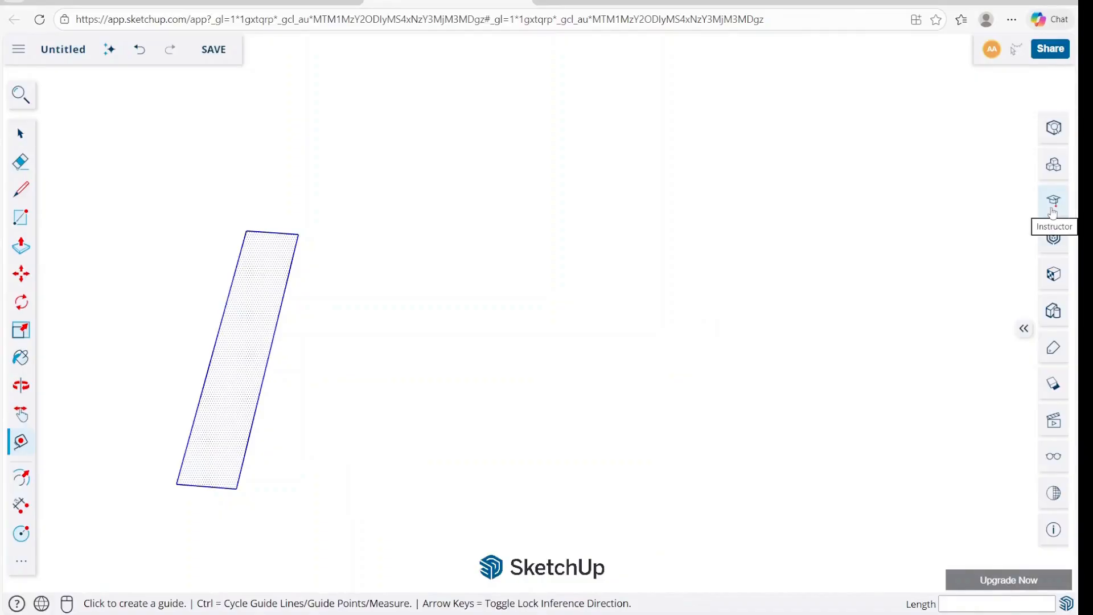
# Set the display precision of the length units to 0 mm.
pyautogui.click(1053, 531)
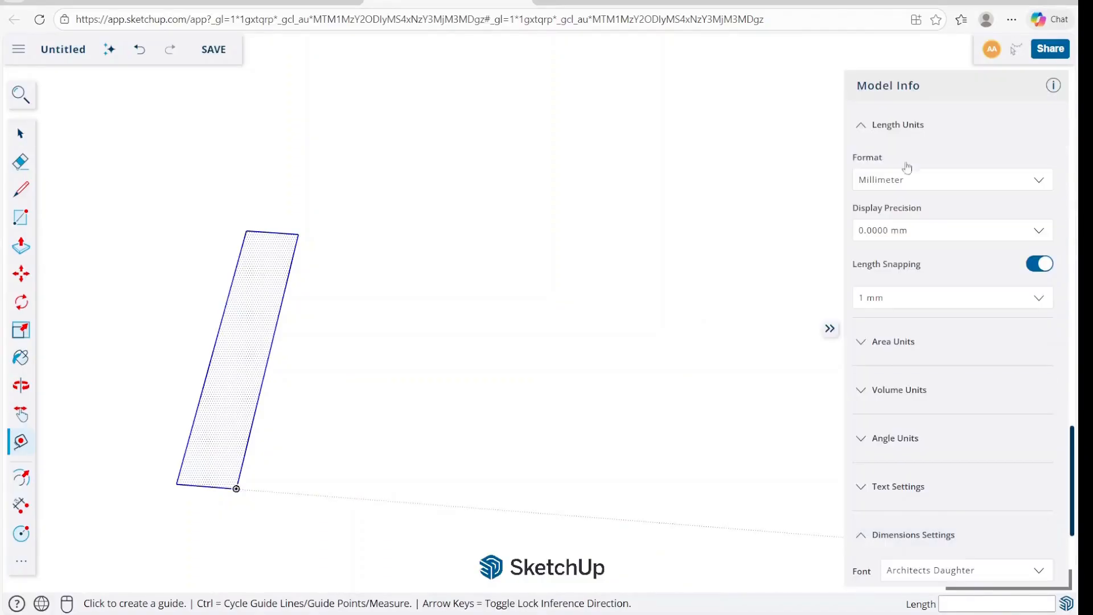
pyautogui.click(902, 237)
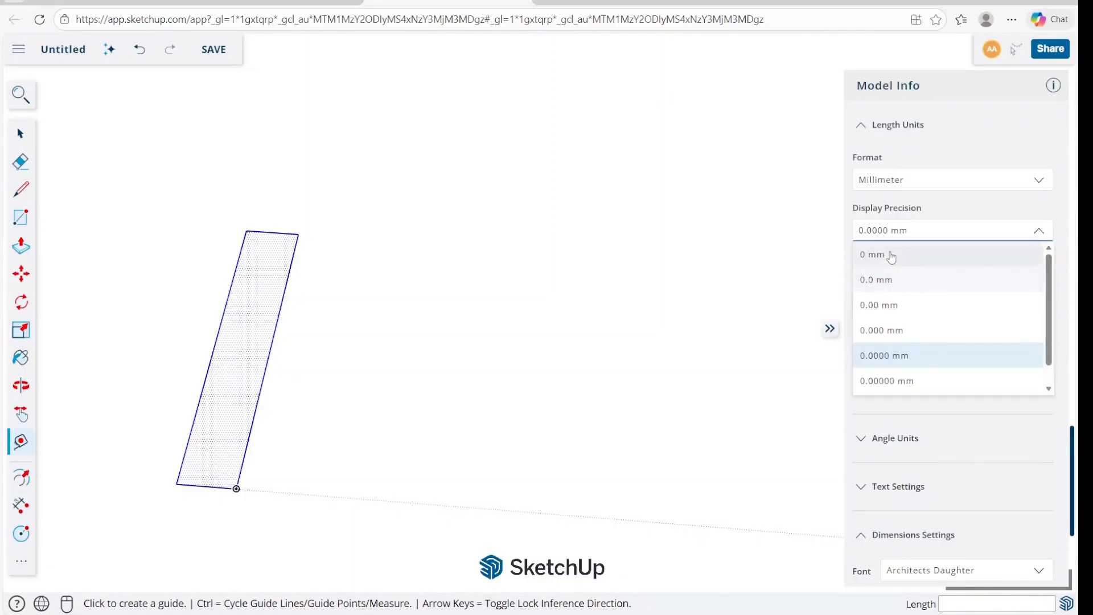
pyautogui.click(891, 257)
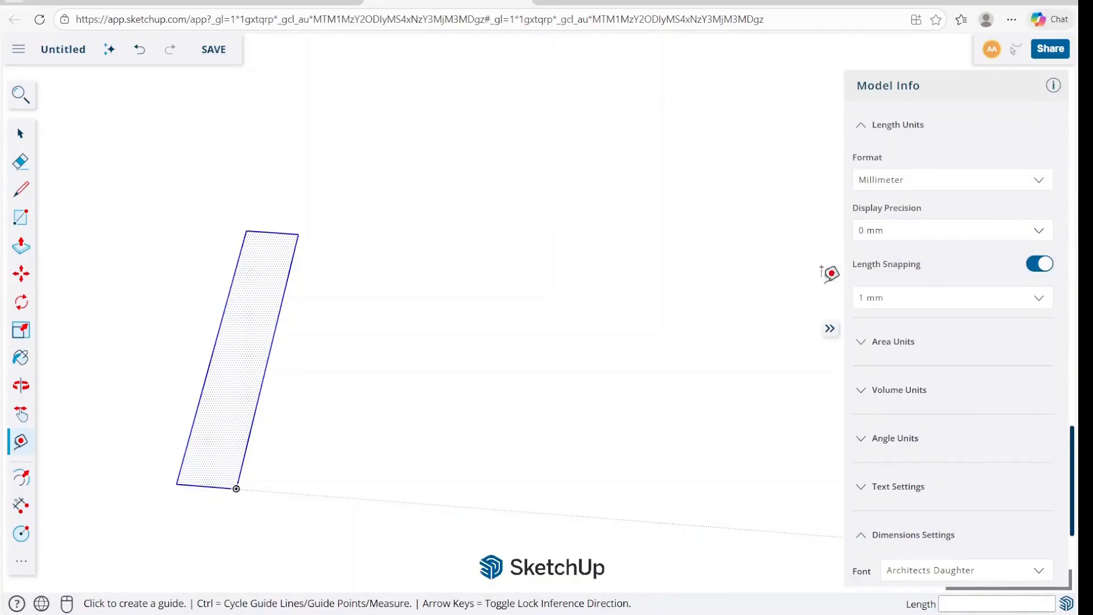
# Start a Tape Measure reading from the end of the rectangle's long edge farthest from the viewer.
pyautogui.click(687, 333)
pyautogui.press('Escape')
pyautogui.press('space')
pyautogui.press('t')
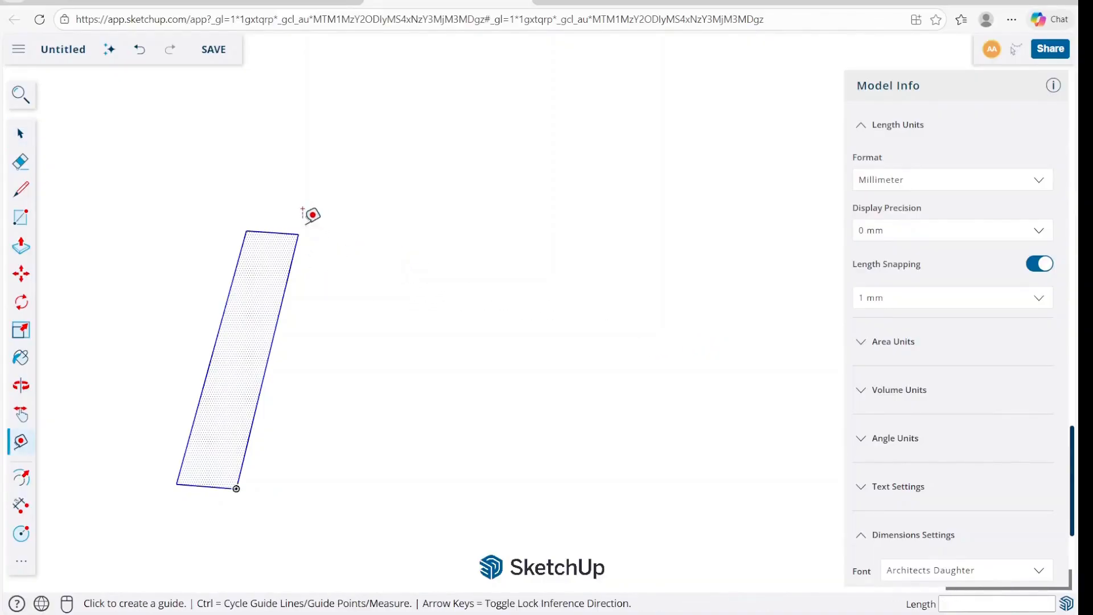
pyautogui.click(298, 233)
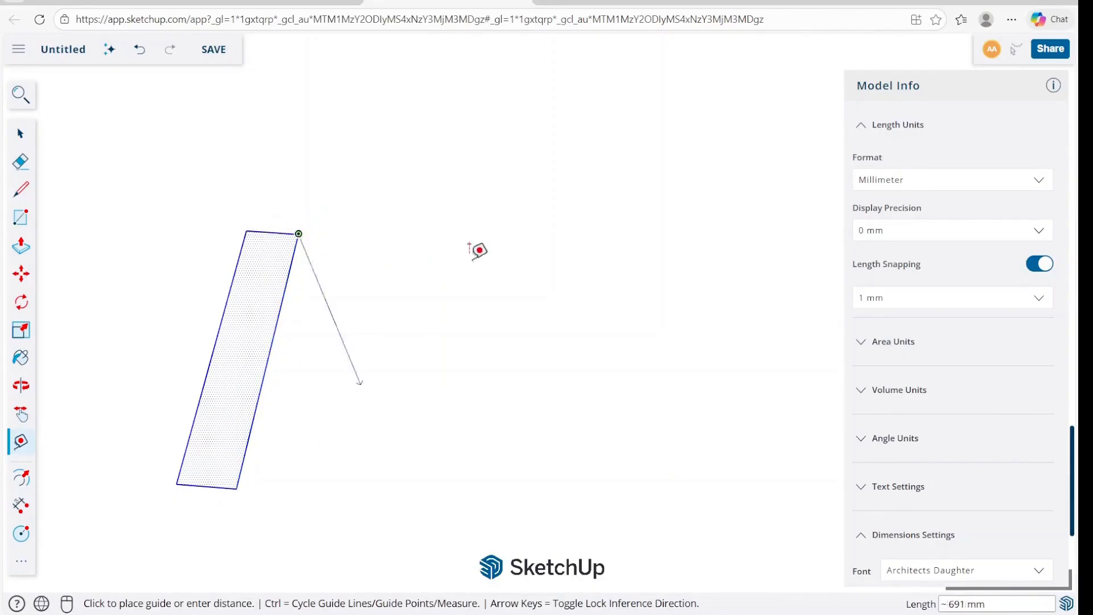
pyautogui.press('space')
# Move the rectangle's selected long edge 100 mm outward along the red axis.
pyautogui.click(283, 295)
pyautogui.press('m')
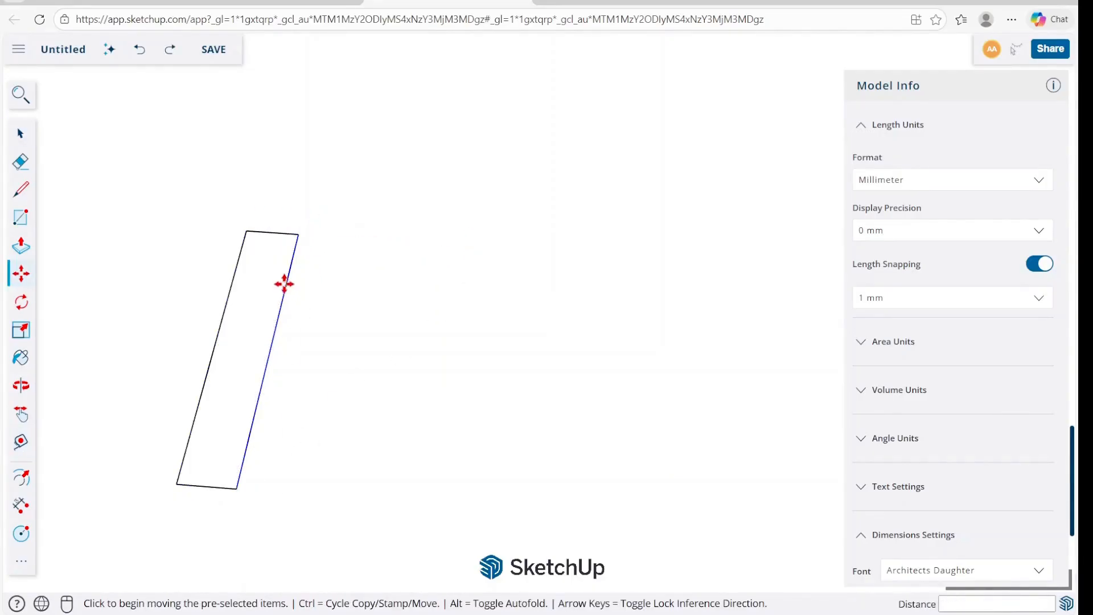
pyautogui.click(247, 231)
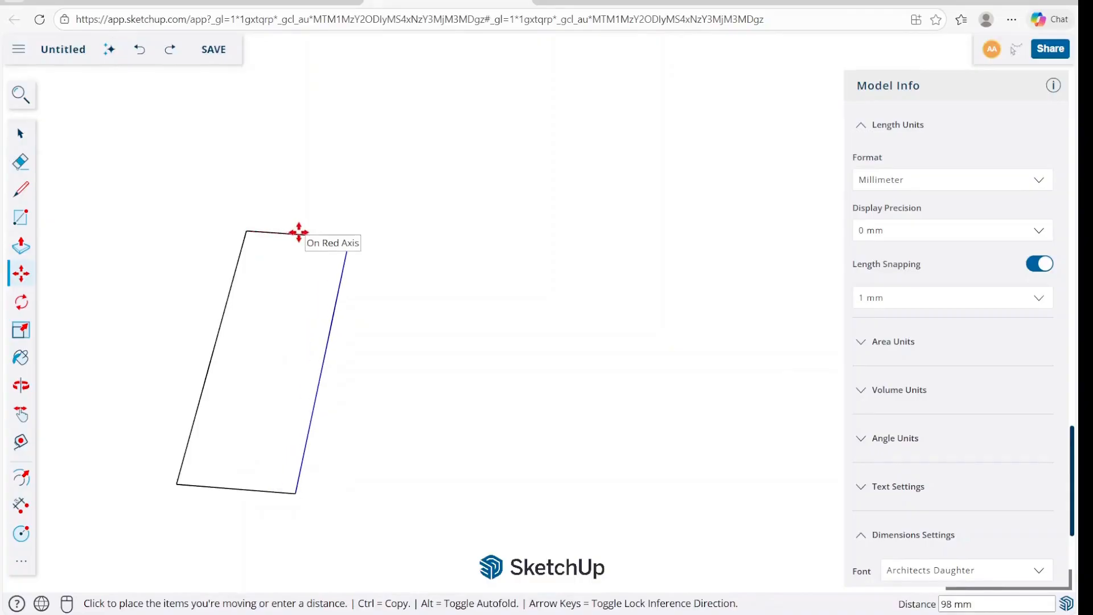
pyautogui.write('100')
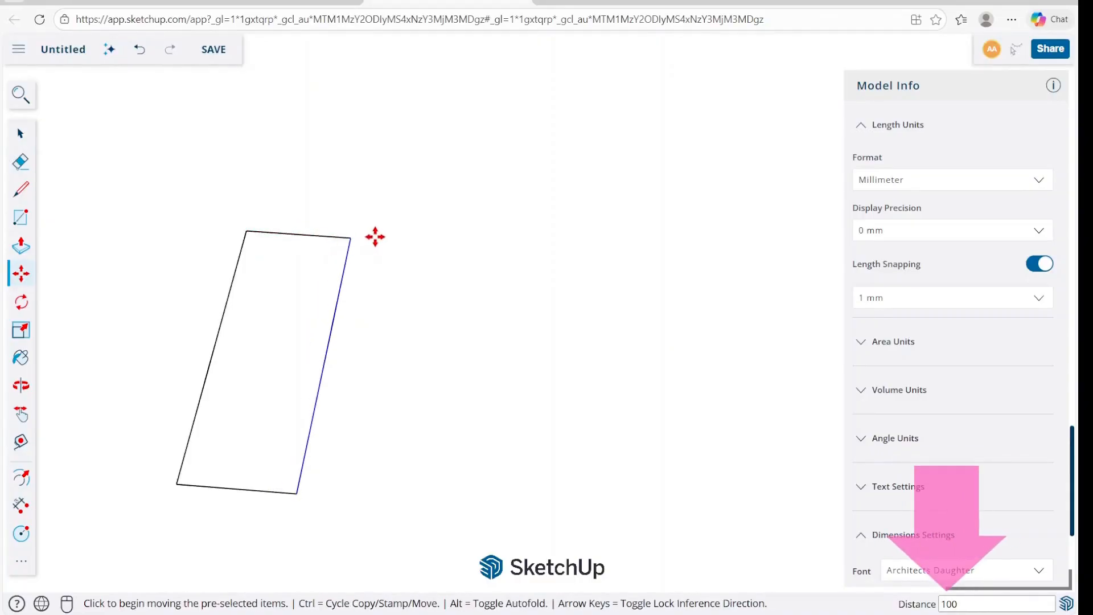
pyautogui.press('space')
# Measure the widened rectangle's short edge with the Tape Measure tool.
pyautogui.press('t')
pyautogui.click(351, 237)
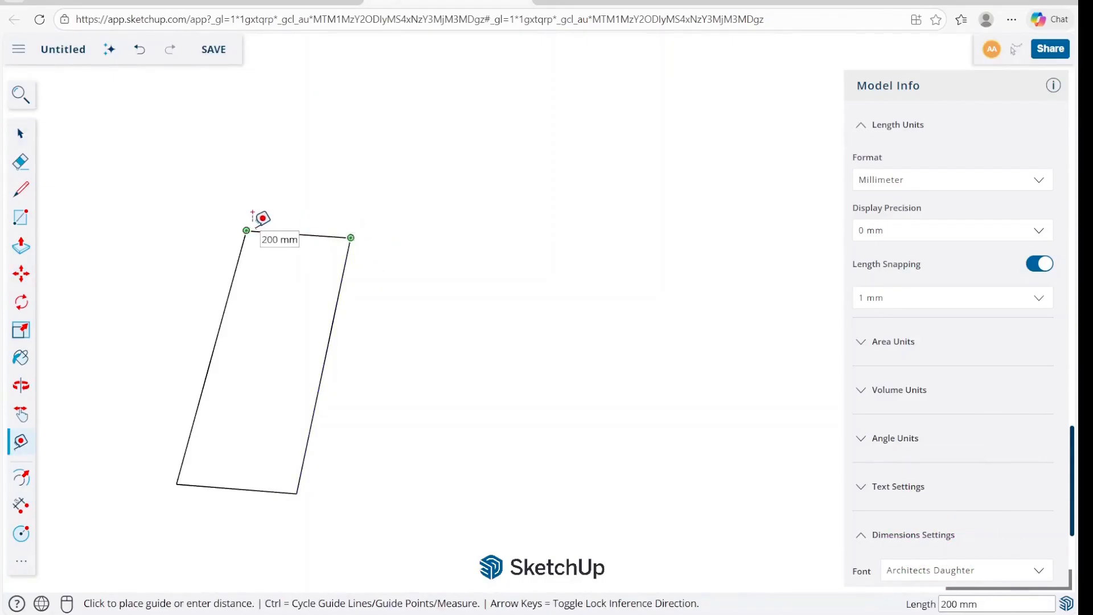
pyautogui.press('space')
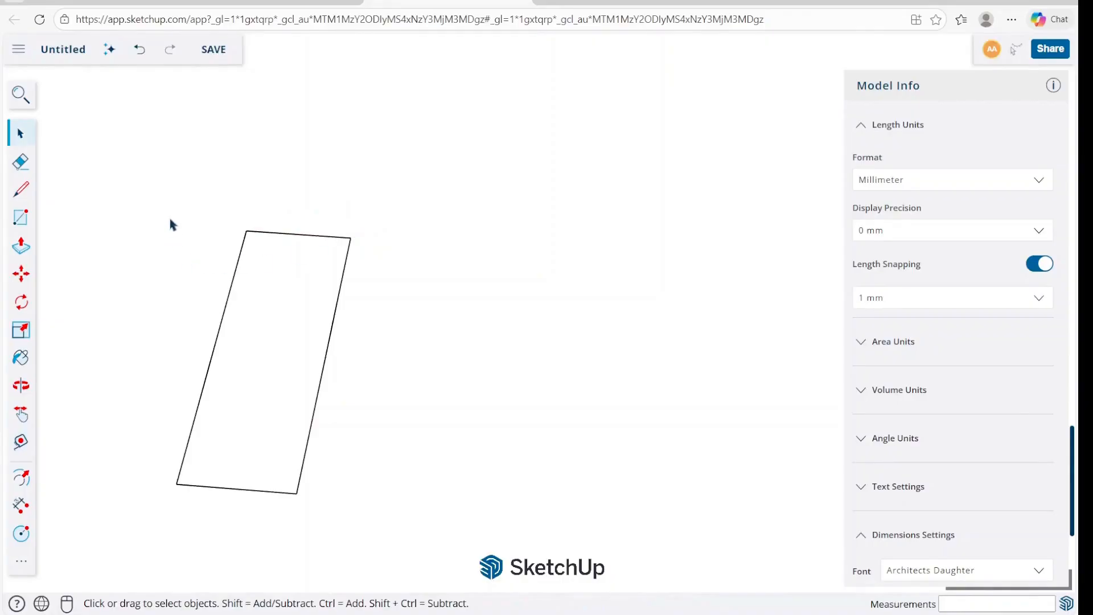
# Draw a second flat rectangle of 500 by 100 mm on the ground beside the first one.
pyautogui.press('r')
pyautogui.scroll(-2, 425, 267)
pyautogui.click(425, 324)
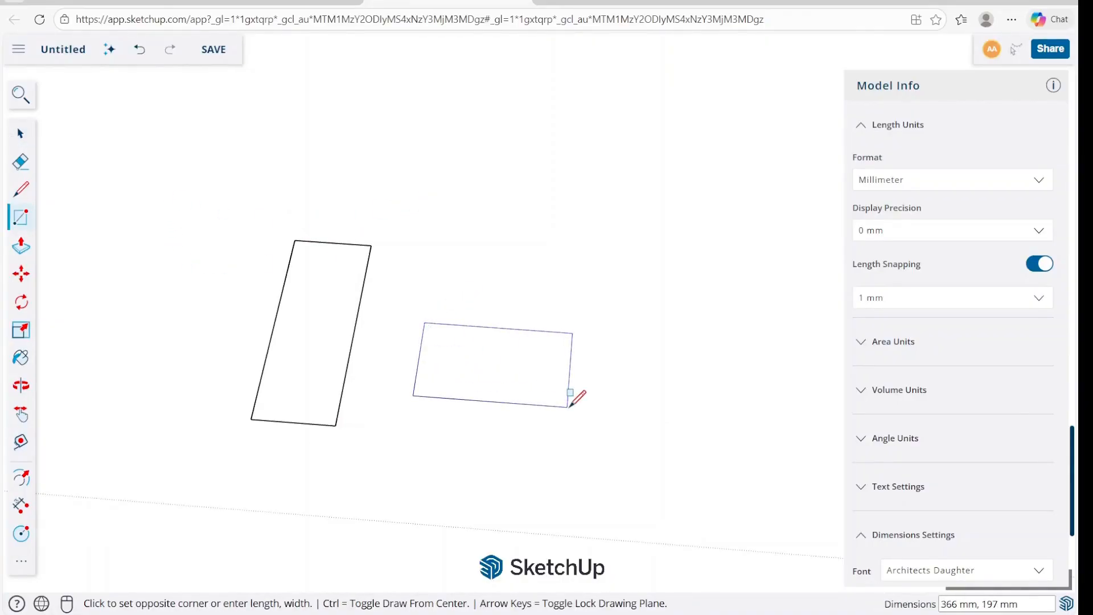
pyautogui.write('500')
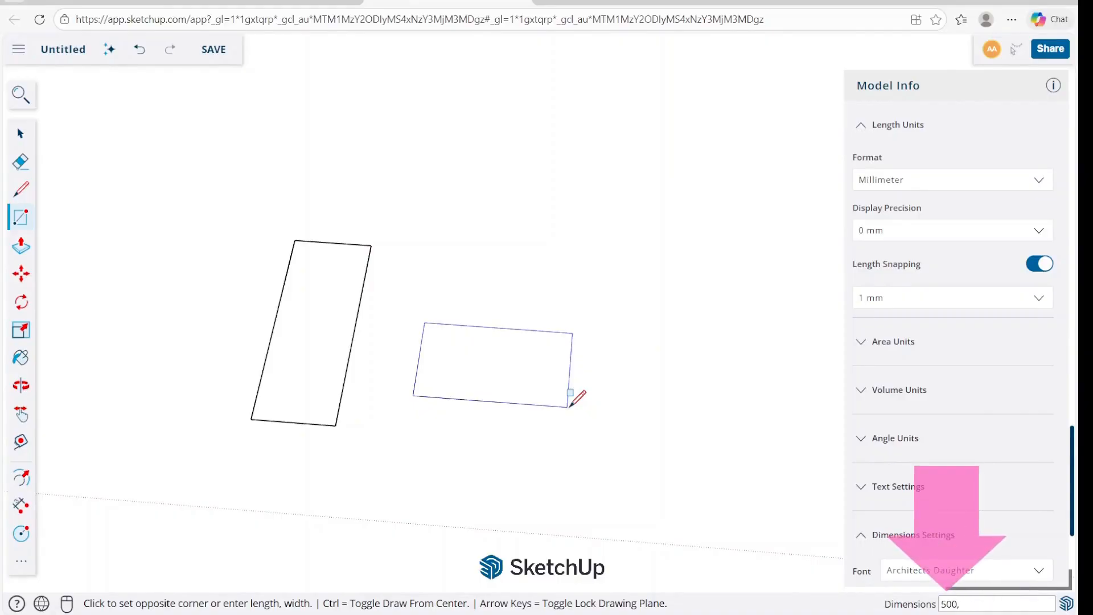
pyautogui.write(',100')
pyautogui.press('Return')
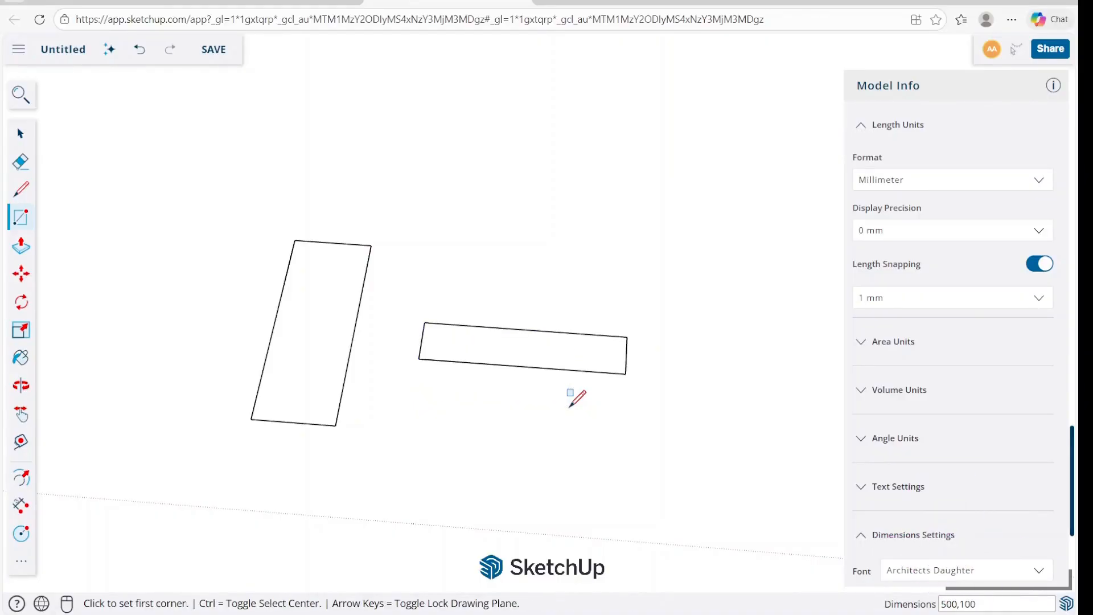
pyautogui.press('space')
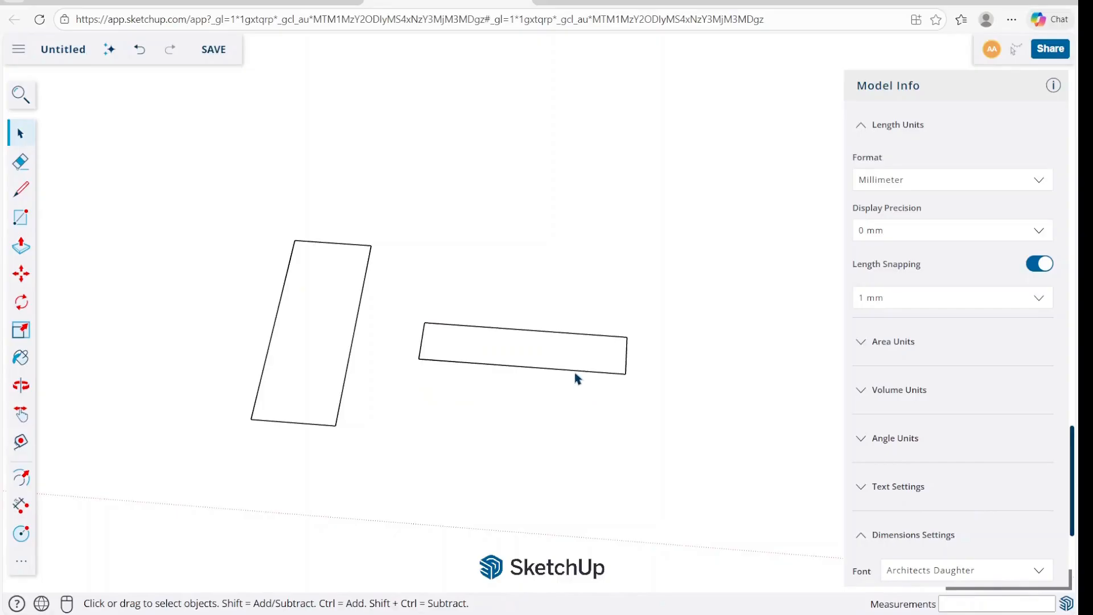
# Move the second rectangle's front long edge 100 mm outward along the green axis.
pyautogui.press('m')
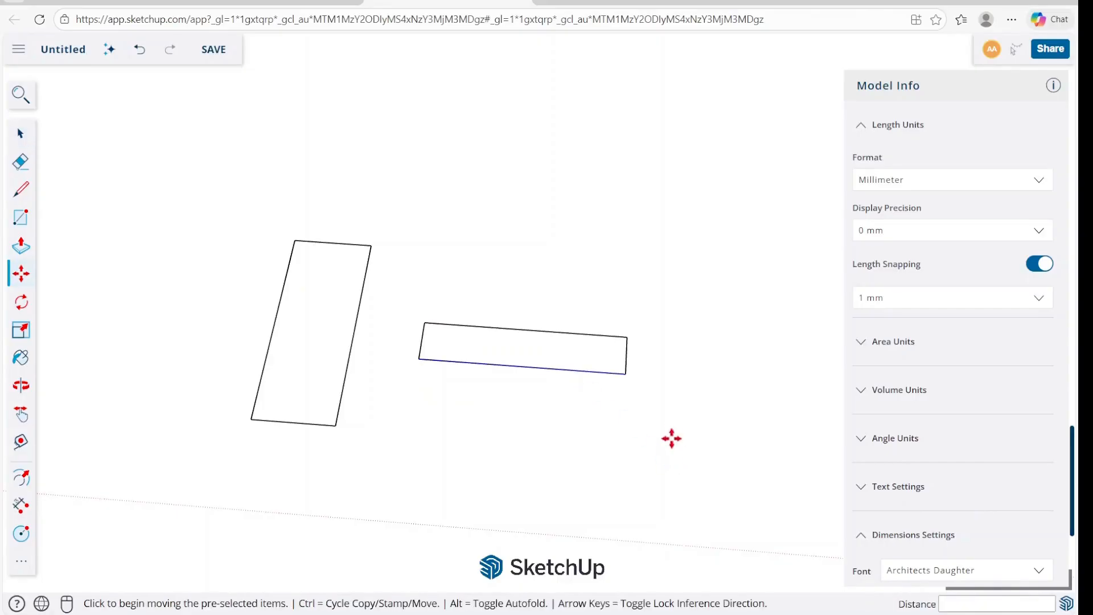
pyautogui.click(627, 337)
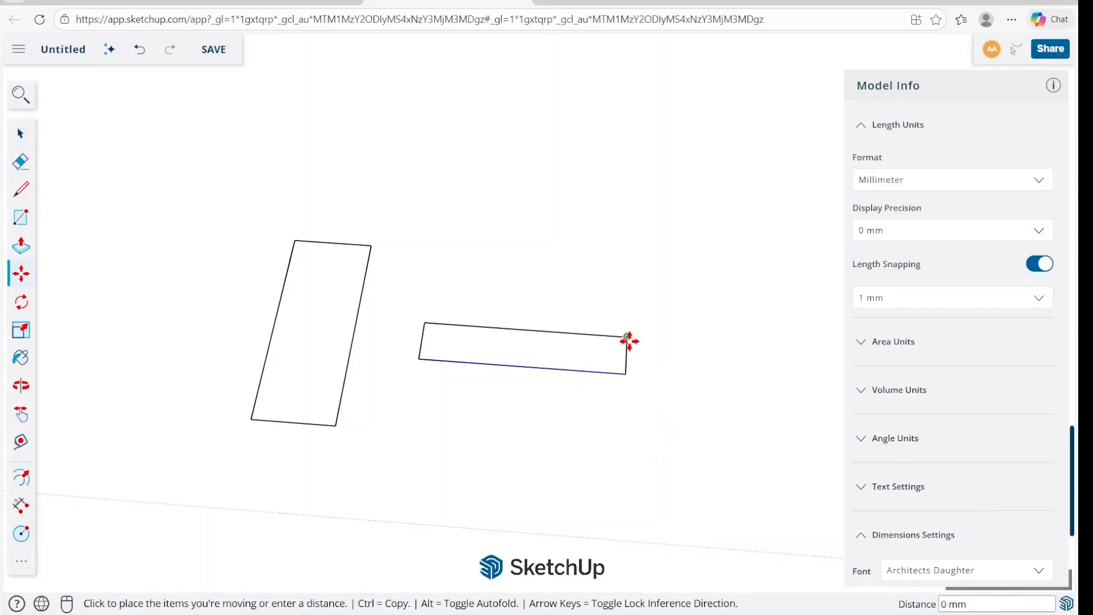
pyautogui.click(626, 371)
pyautogui.press('space')
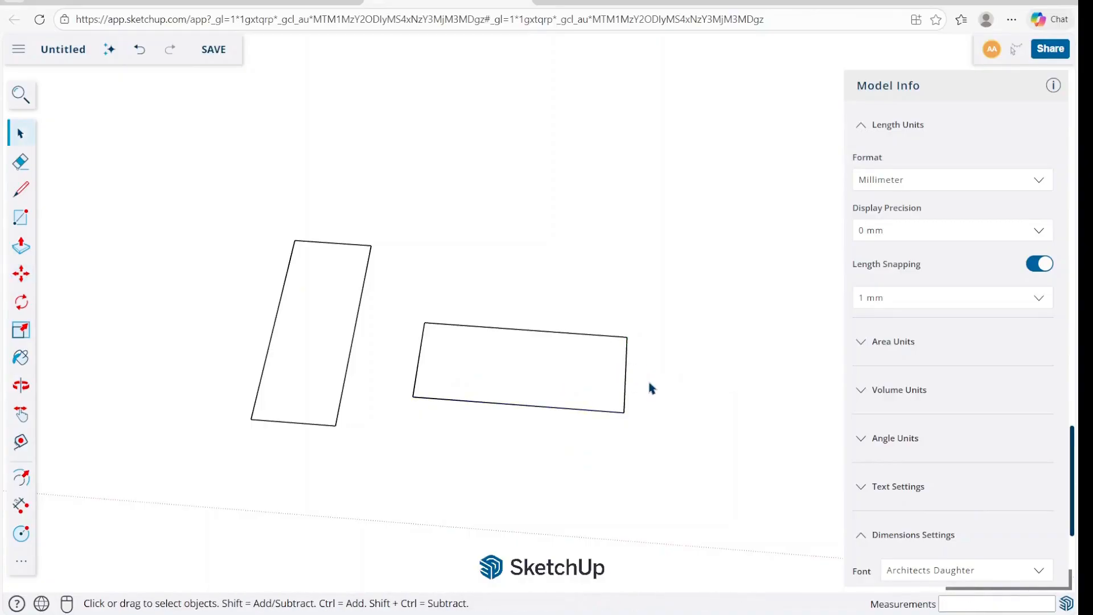
# Try extruding the second rectangle's face upward about 160 mm with Push/Pull and undo it.
pyautogui.moveTo(543, 390); pyautogui.dragTo(495, 366, button='middle')
pyautogui.click(495, 366)
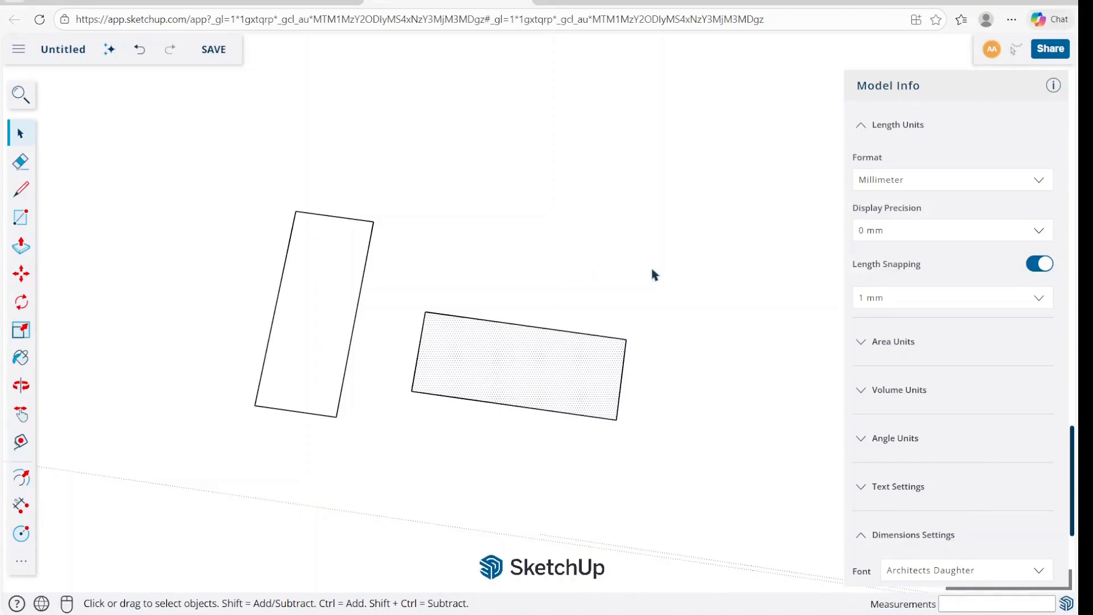
pyautogui.moveTo(196, 482); pyautogui.dragTo(194, 481)
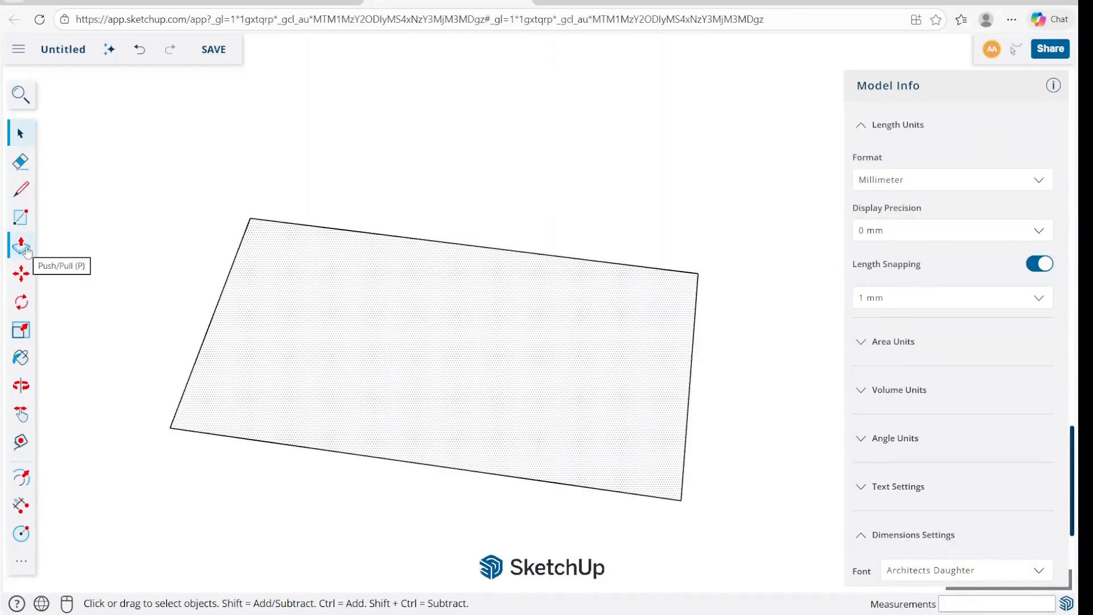
pyautogui.click(26, 249)
pyautogui.click(392, 371)
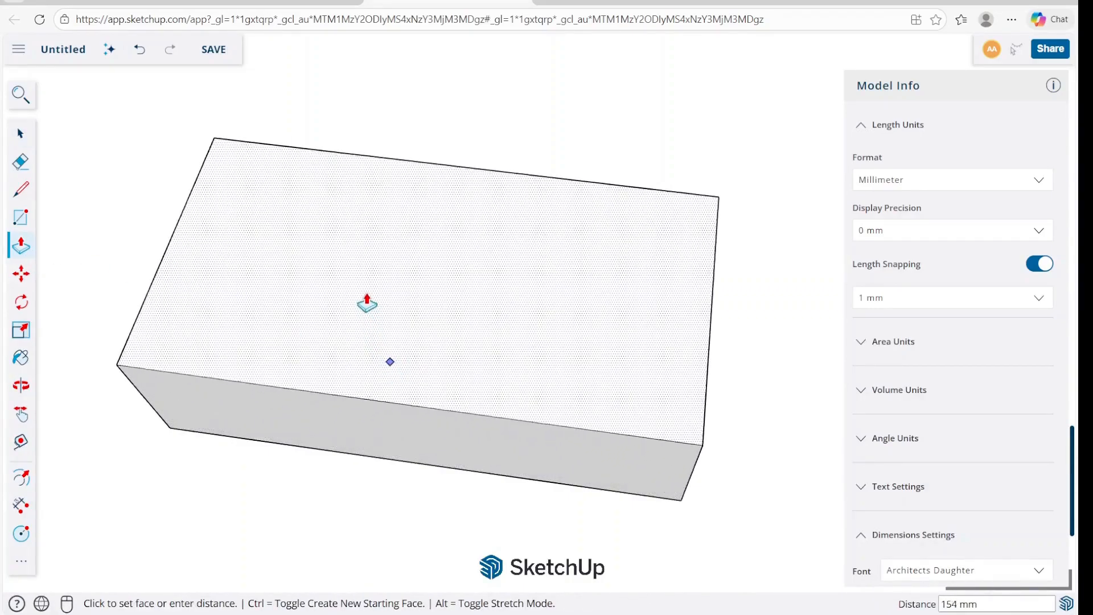
pyautogui.click(369, 295)
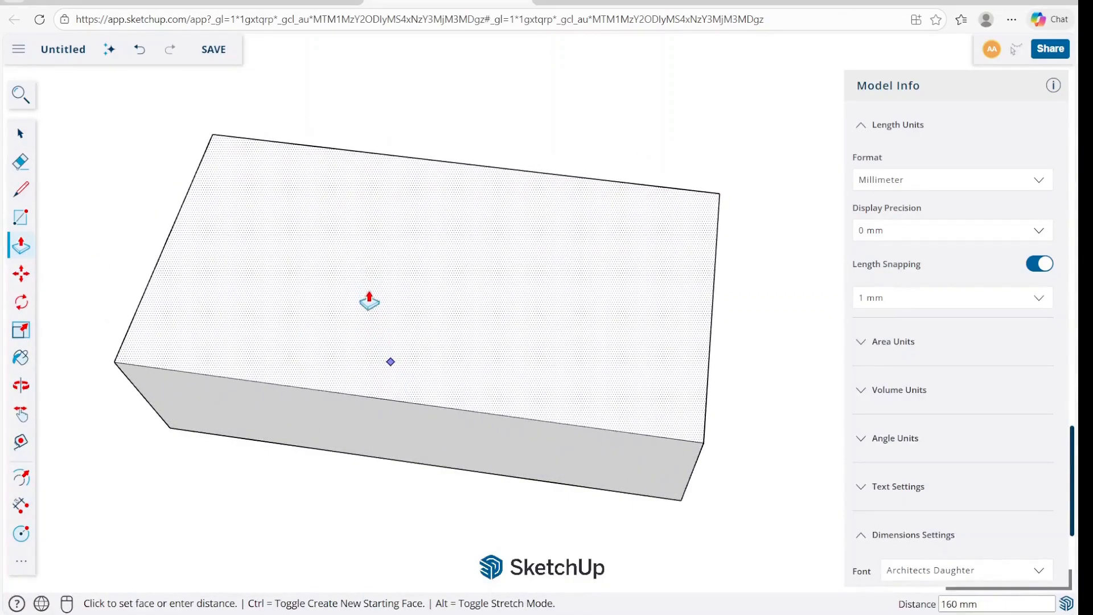
pyautogui.press('space')
pyautogui.hotkey('ctrl', 'z')
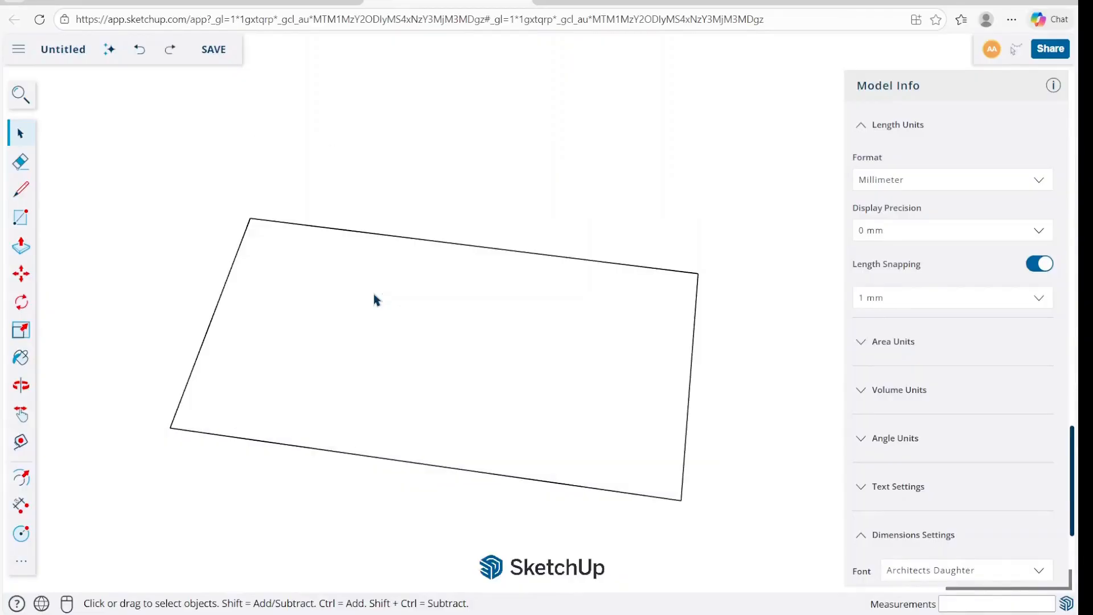
# Extrude the second rectangle's face upward 50 mm with Push/Pull.
pyautogui.press('p')
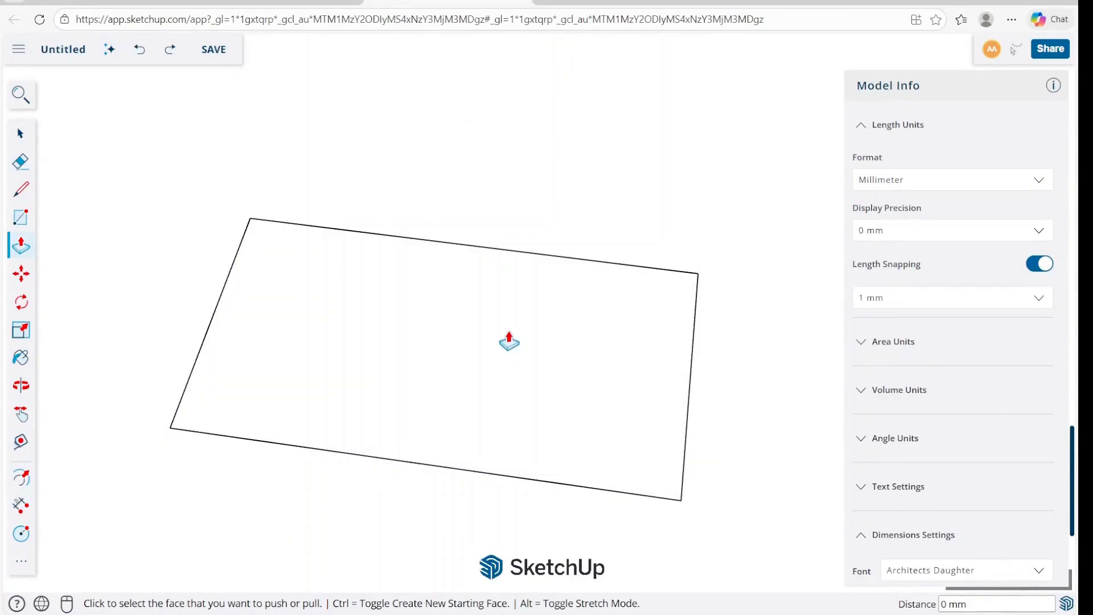
pyautogui.click(507, 342)
pyautogui.press('Return')
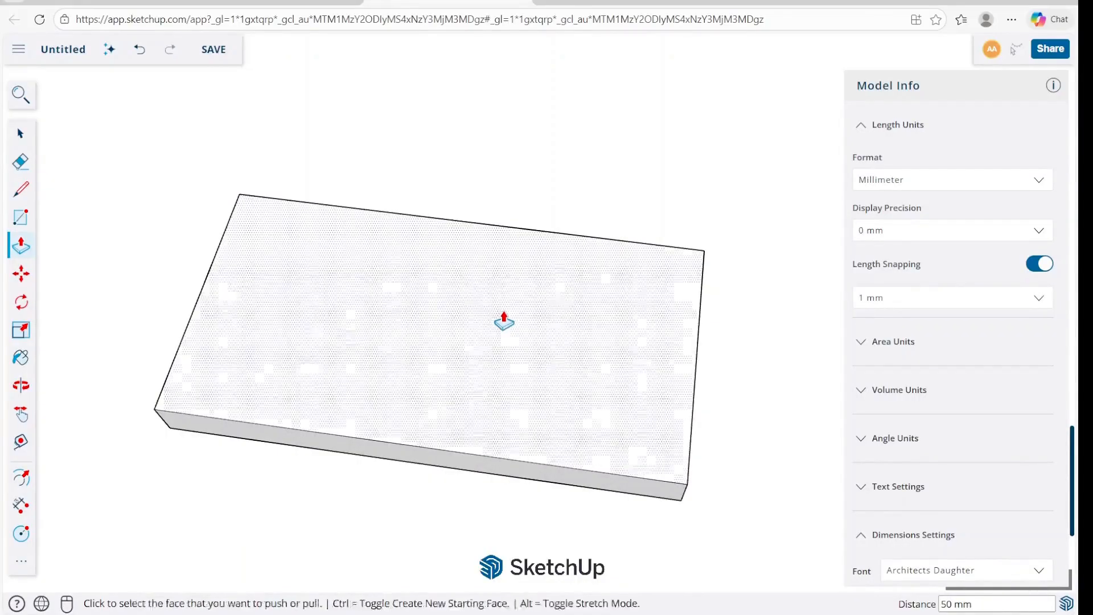
# Raise the block's top face about 57 mm more with Push/Pull and adjust its height freehand.
pyautogui.click(493, 338)
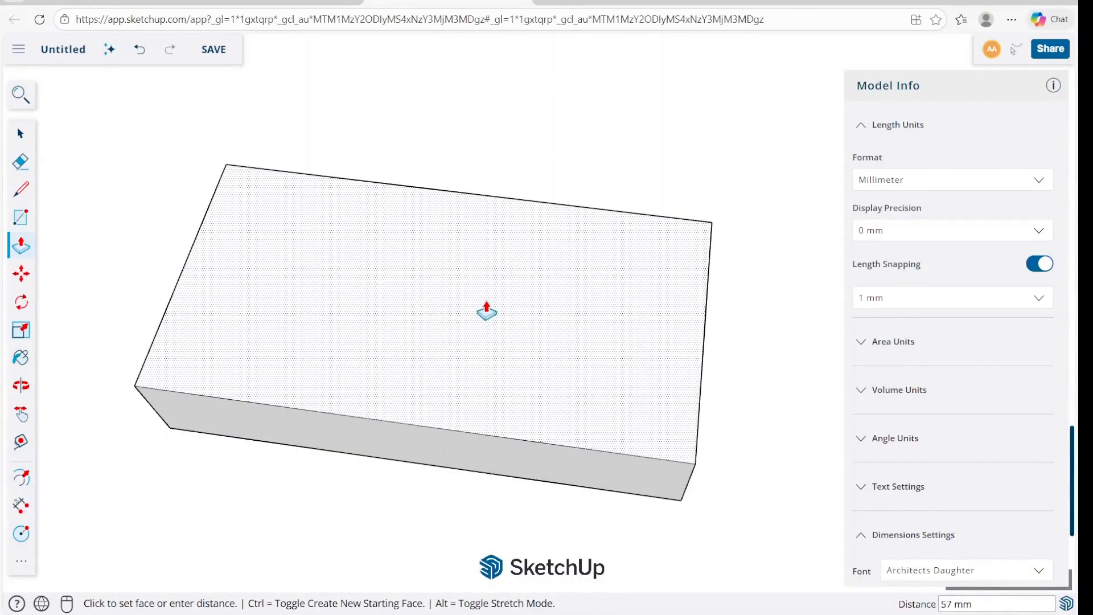
pyautogui.click(484, 309)
pyautogui.click(477, 341)
pyautogui.click(456, 347)
pyautogui.click(449, 360)
pyautogui.click(449, 361)
pyautogui.click(435, 371)
# Add a separate second layer about 127 mm thick on the block's top face using Push/Pull's new starting face option.
pyautogui.press('ctrl')
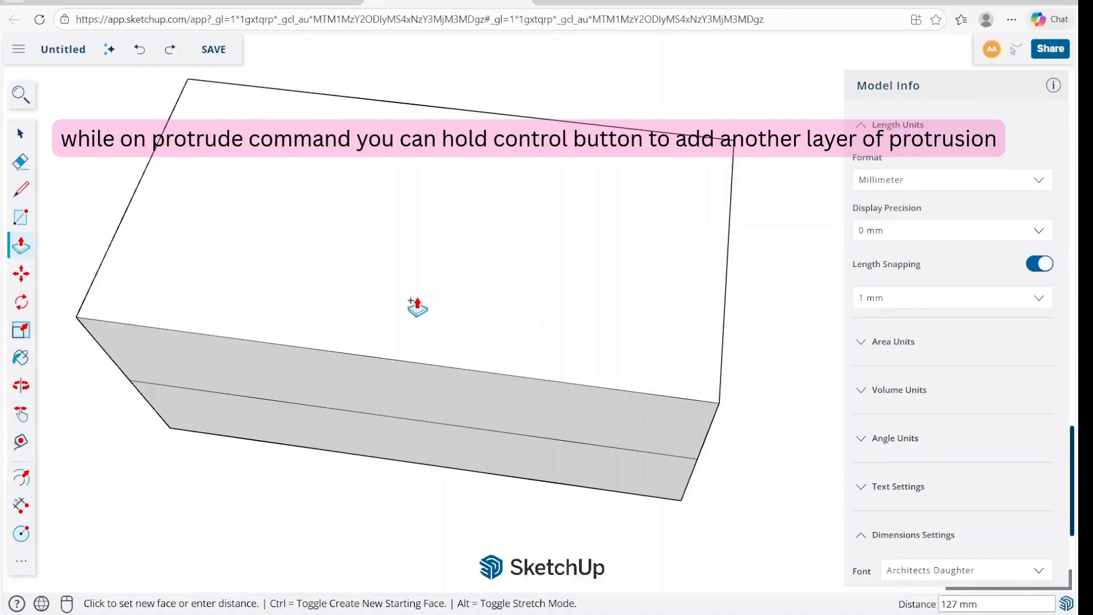
pyautogui.click(417, 307)
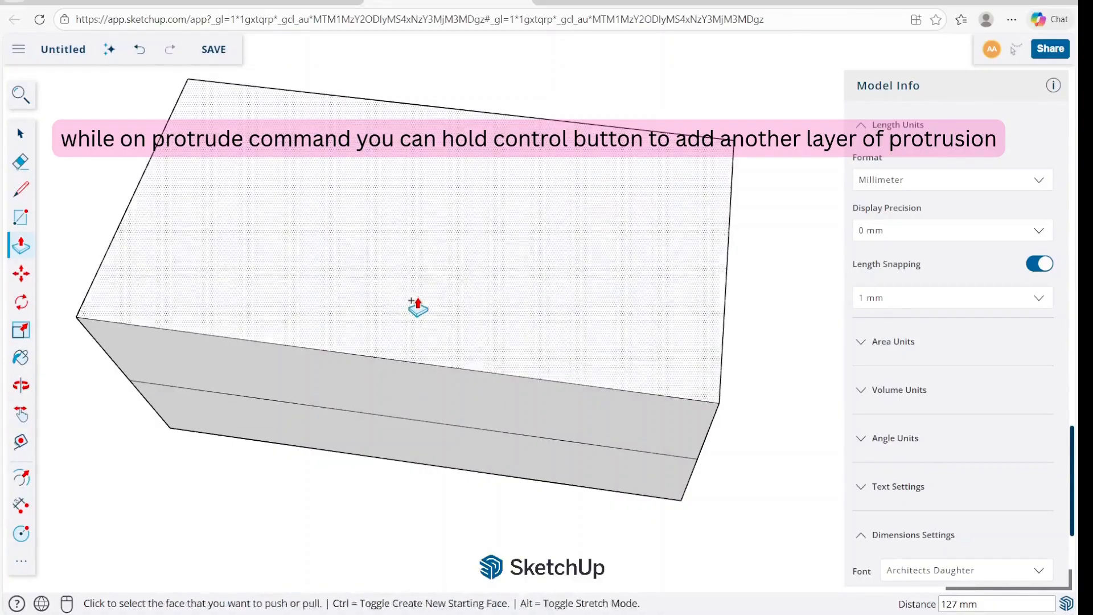
pyautogui.click(417, 308)
pyautogui.press('space')
# Pull the upper layer's long side face outward so it overhangs the lower layer.
pyautogui.moveTo(415, 428); pyautogui.dragTo(338, 363, button='middle')
pyautogui.scroll(-3, 560, 343)
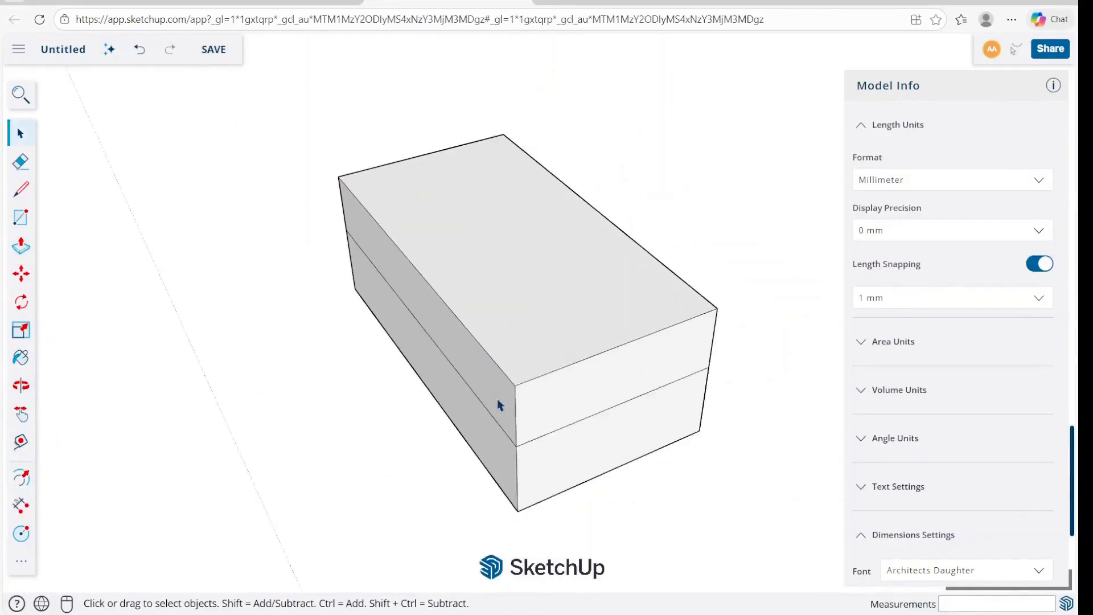
pyautogui.scroll(3, 497, 399)
pyautogui.click(494, 396)
pyautogui.press('p')
pyautogui.click(486, 404)
pyautogui.click(335, 519)
pyautogui.press('space')
# Pull the lower layer's end face outward beyond the upper layer to form a ledge.
pyautogui.press('p')
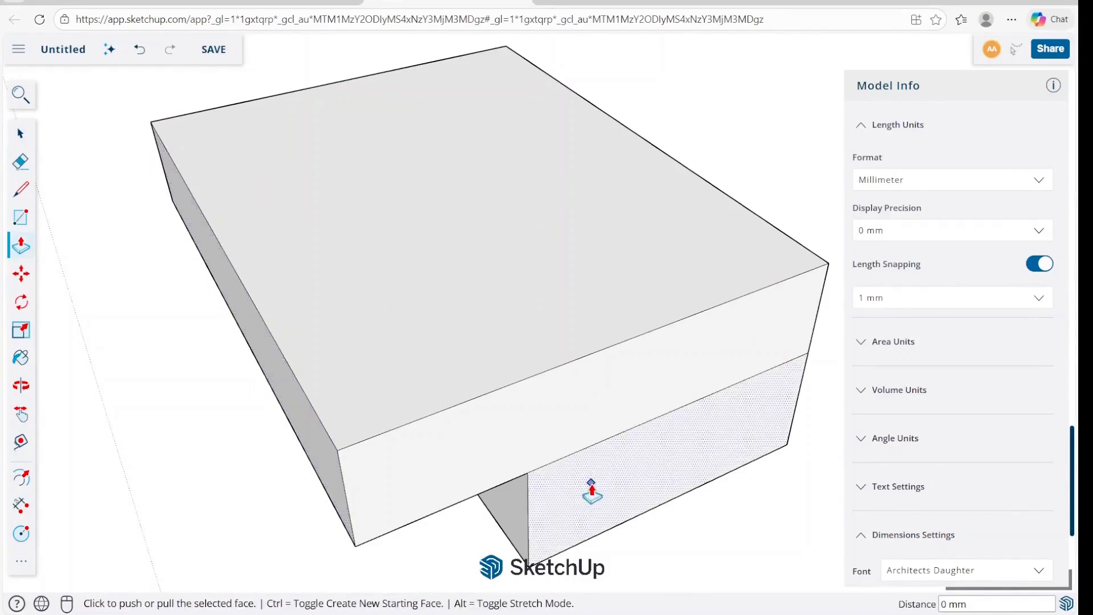
pyautogui.click(589, 489)
pyautogui.click(625, 481)
pyautogui.press('space')
# Pull the ledge's top face up level with the top of the upper layer.
pyautogui.click(625, 479)
pyautogui.press('p')
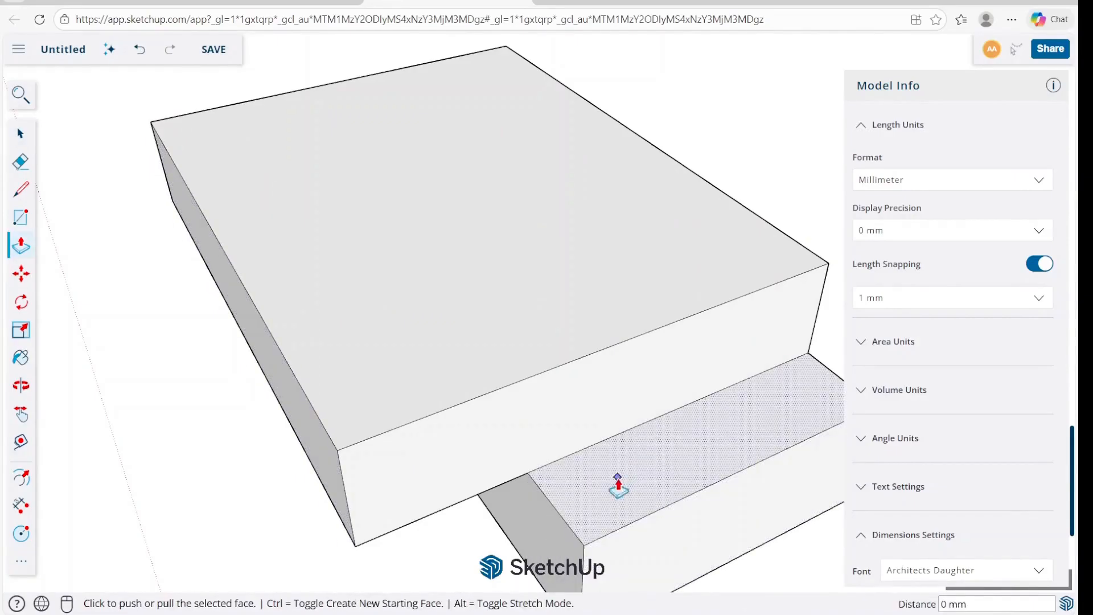
pyautogui.click(620, 486)
pyautogui.click(447, 417)
# Extend the overhanging slab's end face about 44 mm alongside the raised end section with Push/Pull.
pyautogui.scroll(-4, 574, 344)
pyautogui.moveTo(577, 345); pyautogui.dragTo(701, 354, button='middle')
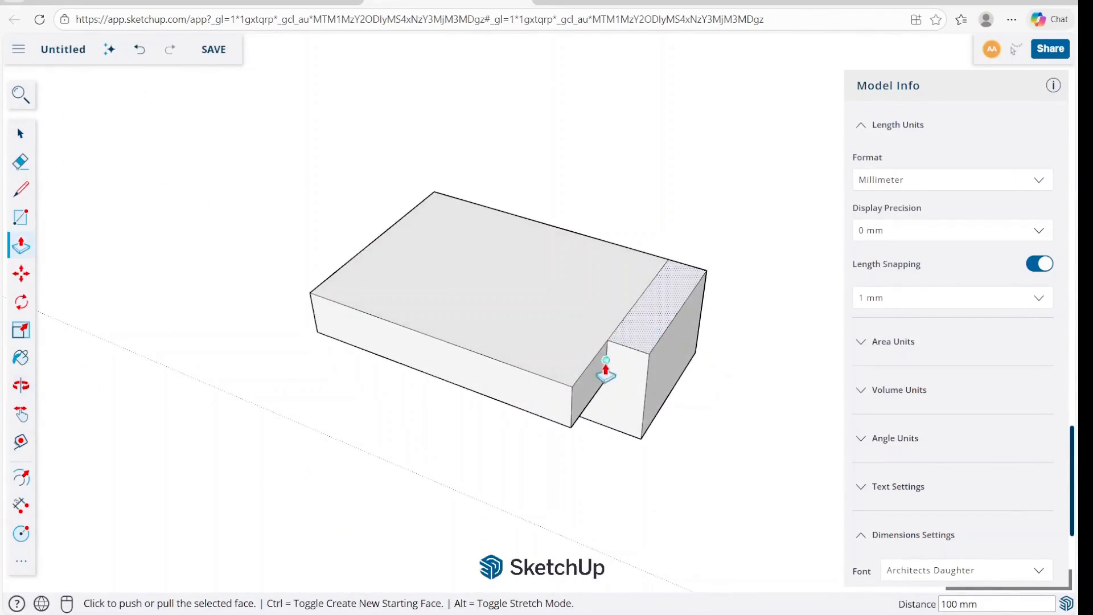
pyautogui.scroll(4, 608, 378)
pyautogui.press('space')
pyautogui.click(573, 379)
pyautogui.press('p')
pyautogui.click(573, 379)
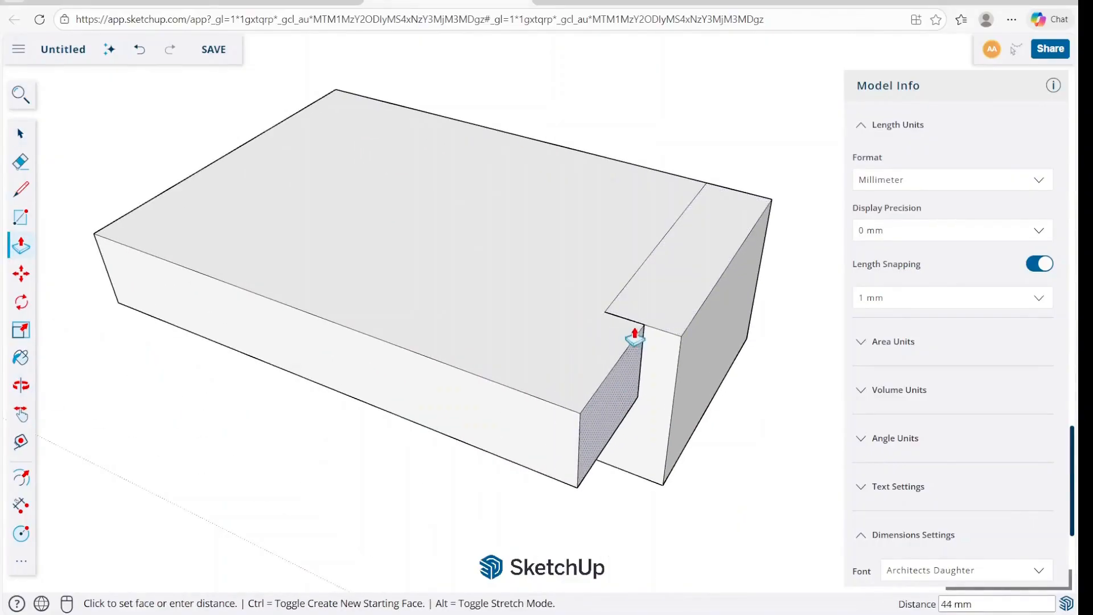
pyautogui.click(644, 326)
pyautogui.press('space')
# Erase the two leftover seam lines around the raised end section on the block's top face.
pyautogui.moveTo(751, 371); pyautogui.dragTo(771, 348, button='middle')
pyautogui.scroll(-4, 632, 342)
pyautogui.moveTo(390, 329); pyautogui.dragTo(578, 319, button='middle')
pyautogui.scroll(3, 412, 300)
pyautogui.moveTo(493, 287); pyautogui.dragTo(470, 432, button='middle')
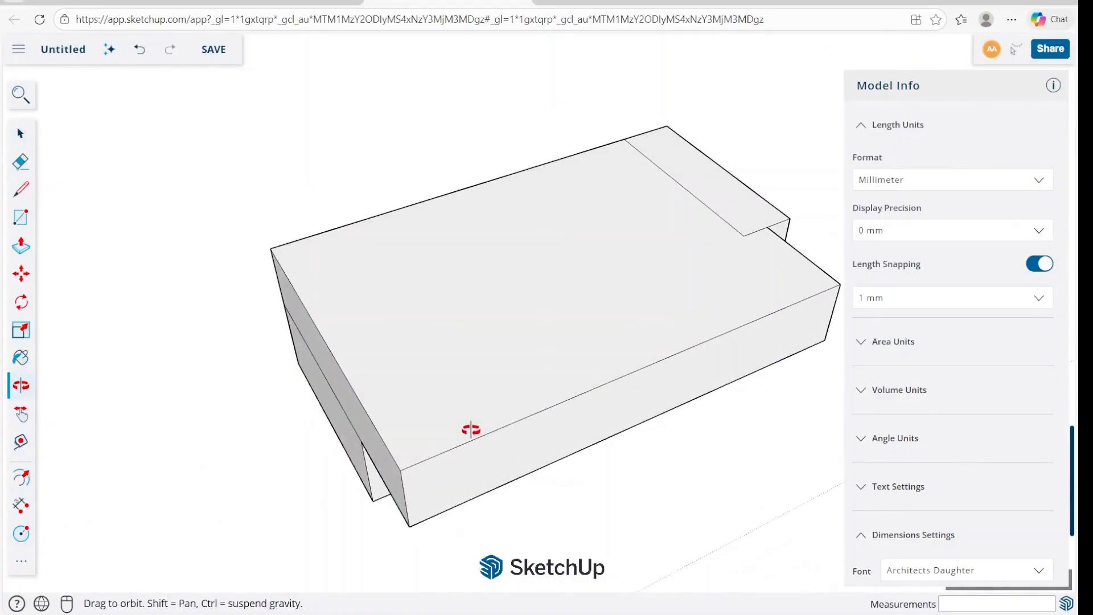
pyautogui.moveTo(656, 355); pyautogui.dragTo(408, 273, button='middle')
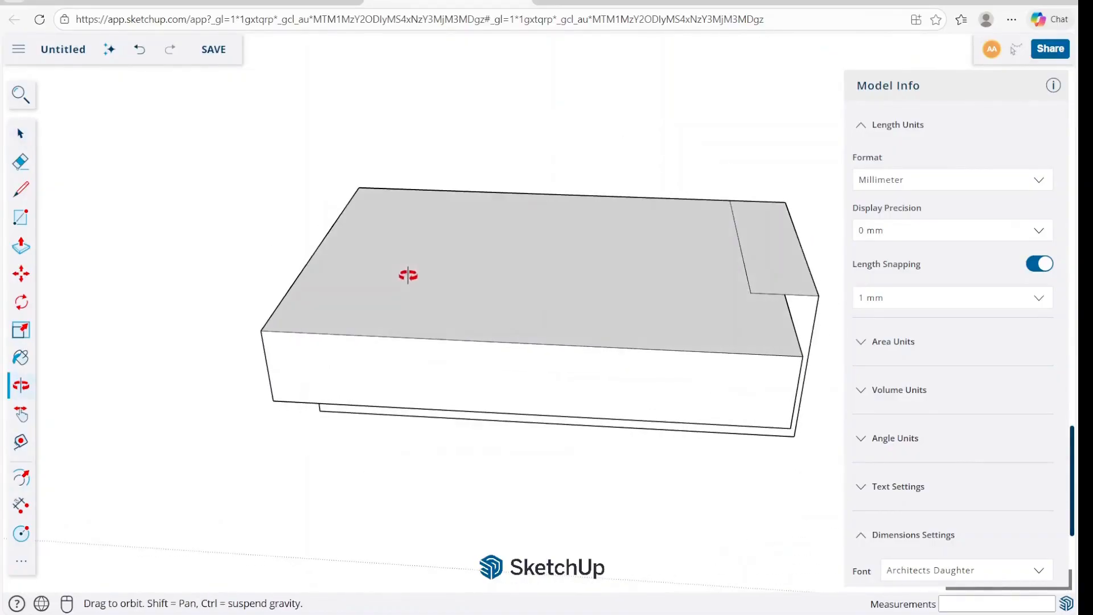
pyautogui.rightClick(767, 294)
pyautogui.click(804, 358)
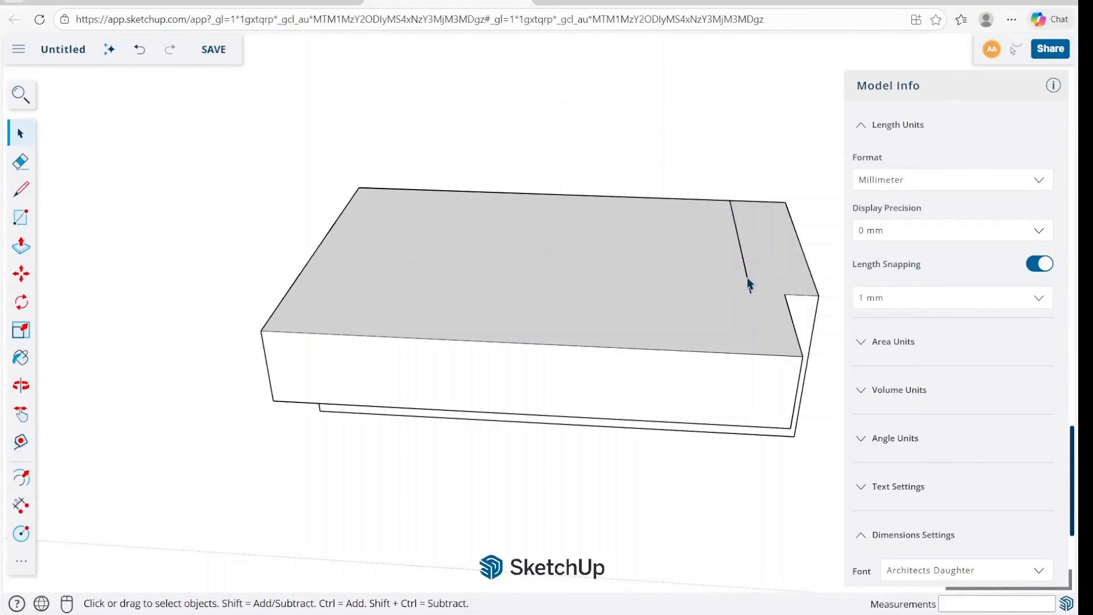
pyautogui.rightClick(746, 280)
pyautogui.click(785, 363)
# Erase the leftover vertical and horizontal seam lines on the block's long side face.
pyautogui.moveTo(654, 293)
pyautogui.mouseDown(button='middle')
pyautogui.moveTo(483, 210)
pyautogui.moveTo(495, 344)
pyautogui.mouseUp(button='middle')
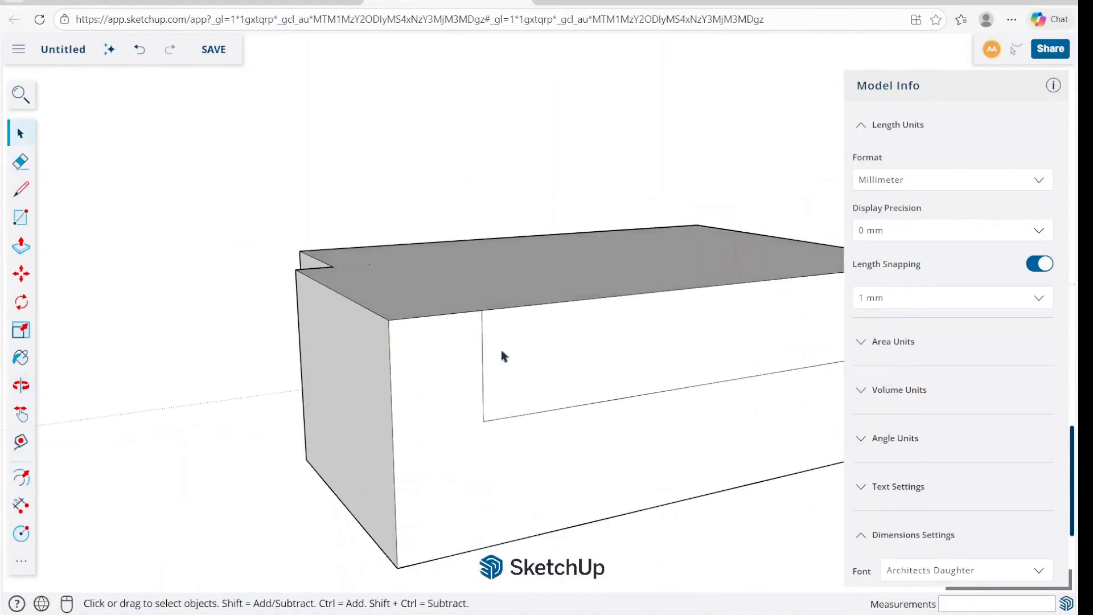
pyautogui.rightClick(483, 358)
pyautogui.click(530, 439)
pyautogui.rightClick(525, 420)
pyautogui.moveTo(552, 430); pyautogui.dragTo(639, 360, button='middle')
pyautogui.rightClick(639, 361)
pyautogui.click(682, 437)
pyautogui.moveTo(740, 414); pyautogui.dragTo(715, 189, button='middle')
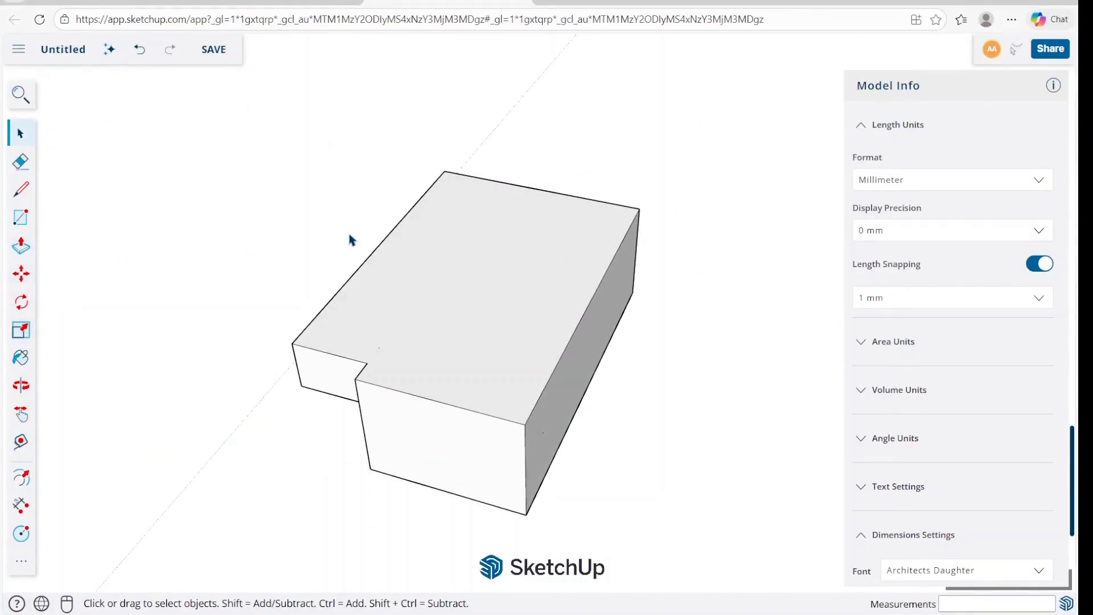
# Raise the block's top face 100 mm along the blue axis with the Move tool.
pyautogui.scroll(-3, 402, 262)
pyautogui.click(21, 273)
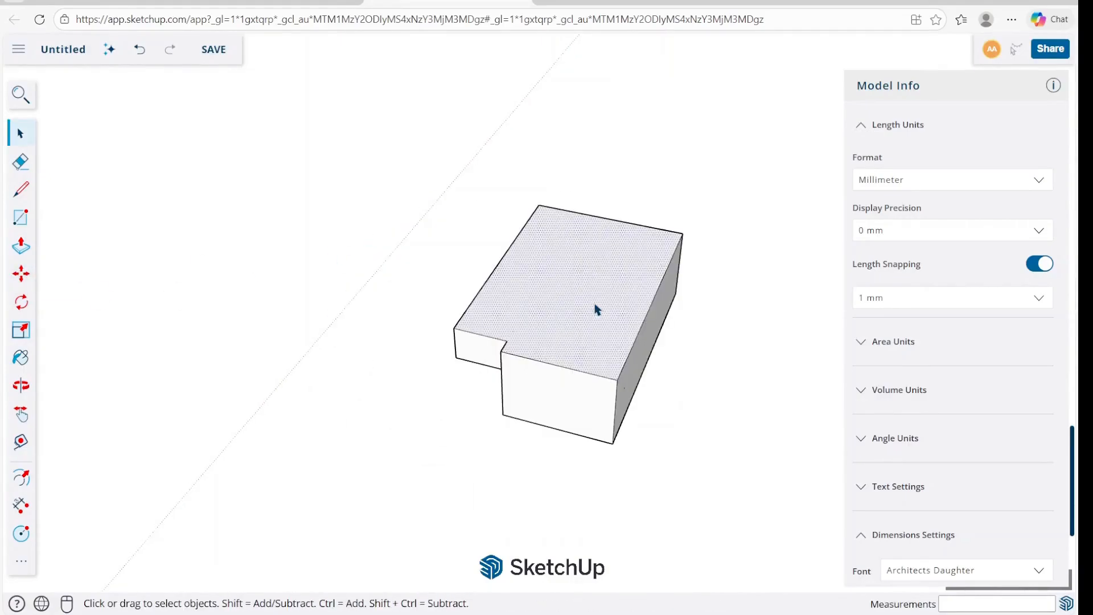
pyautogui.press('m')
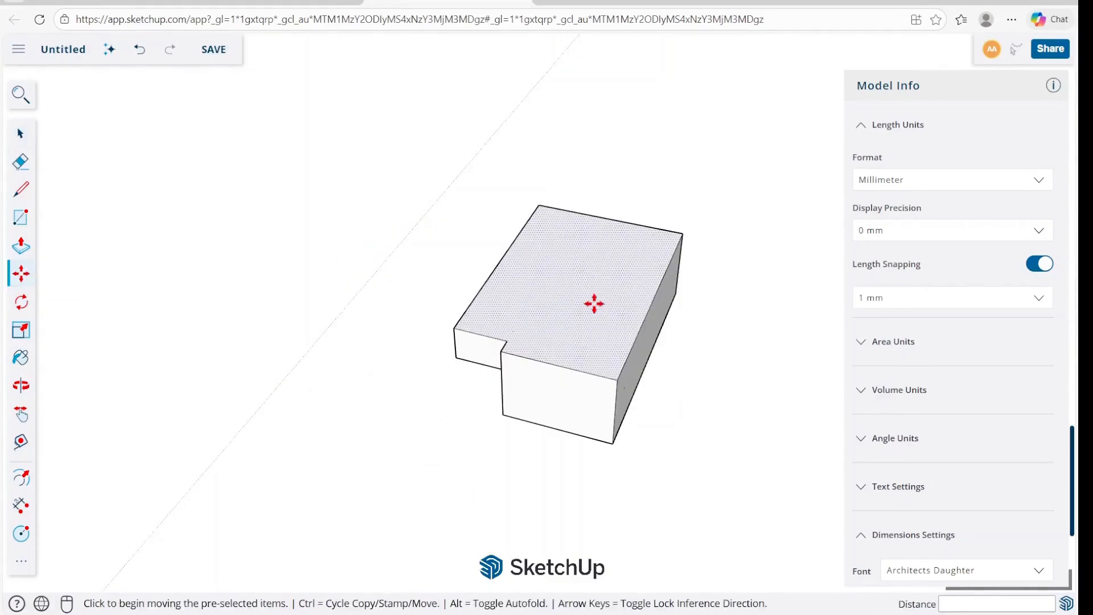
pyautogui.click(592, 302)
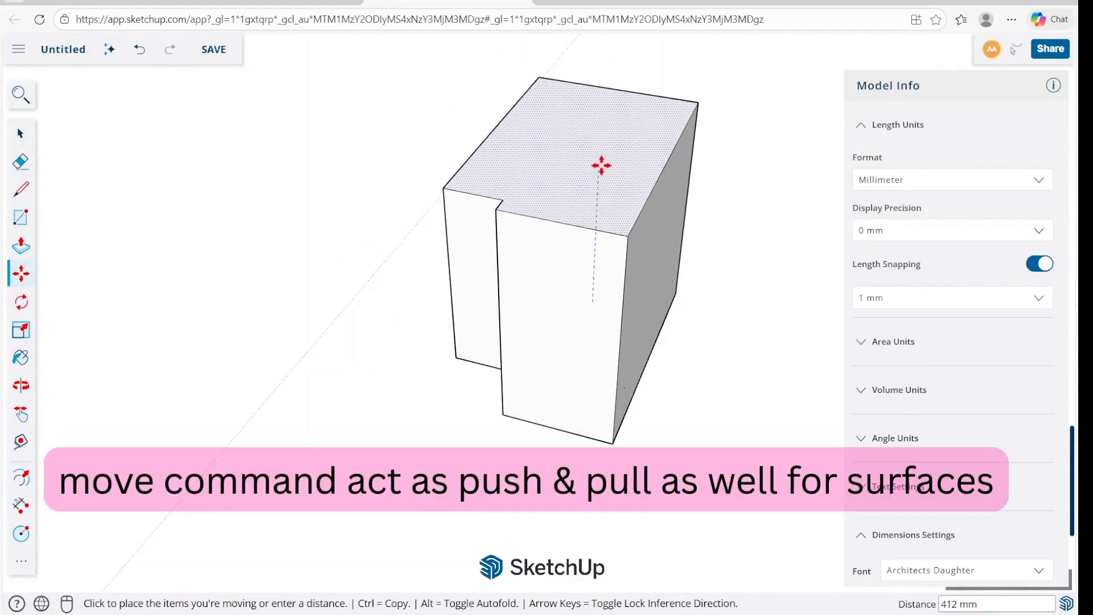
pyautogui.moveTo(591, 180); pyautogui.dragTo(629, 176, button='middle')
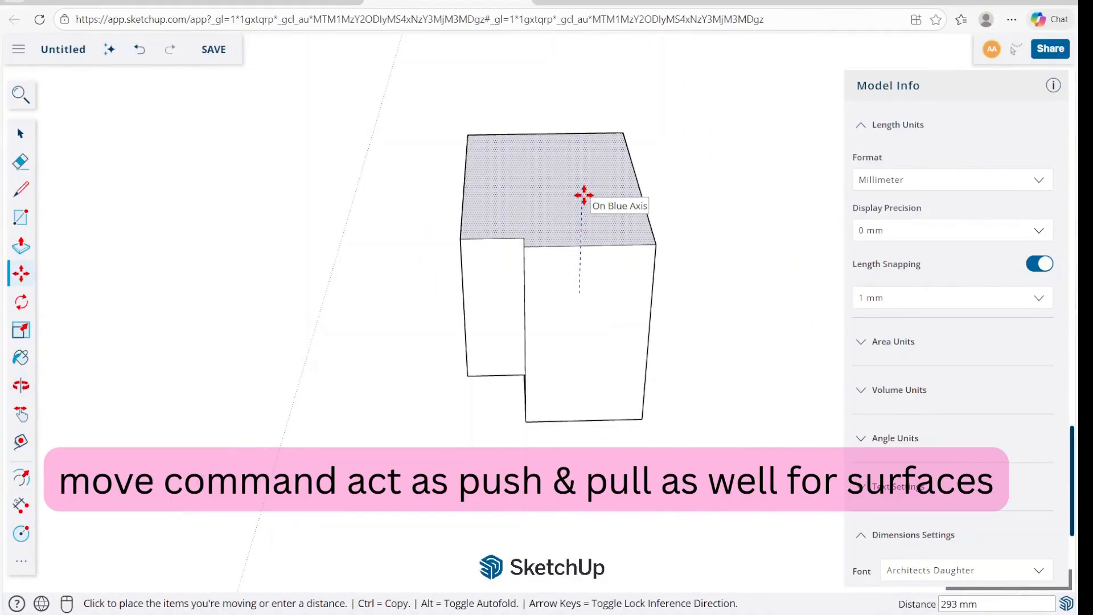
pyautogui.write('1')
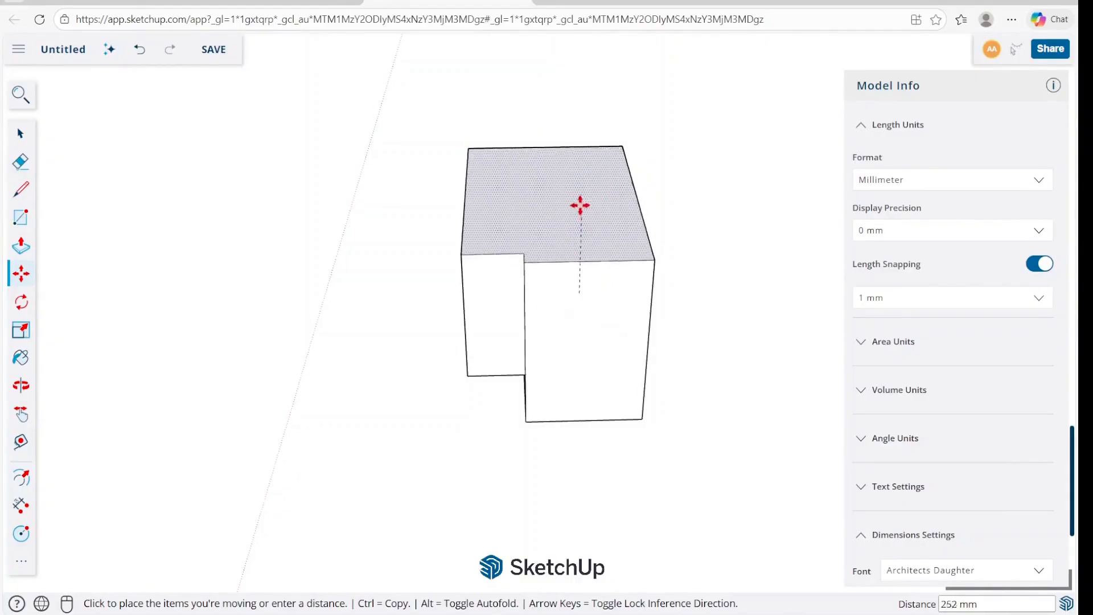
pyautogui.write('100')
pyautogui.press('Return')
# Push the raised top face of the block back down with Push/Pull.
pyautogui.moveTo(588, 298); pyautogui.dragTo(721, 275, button='middle')
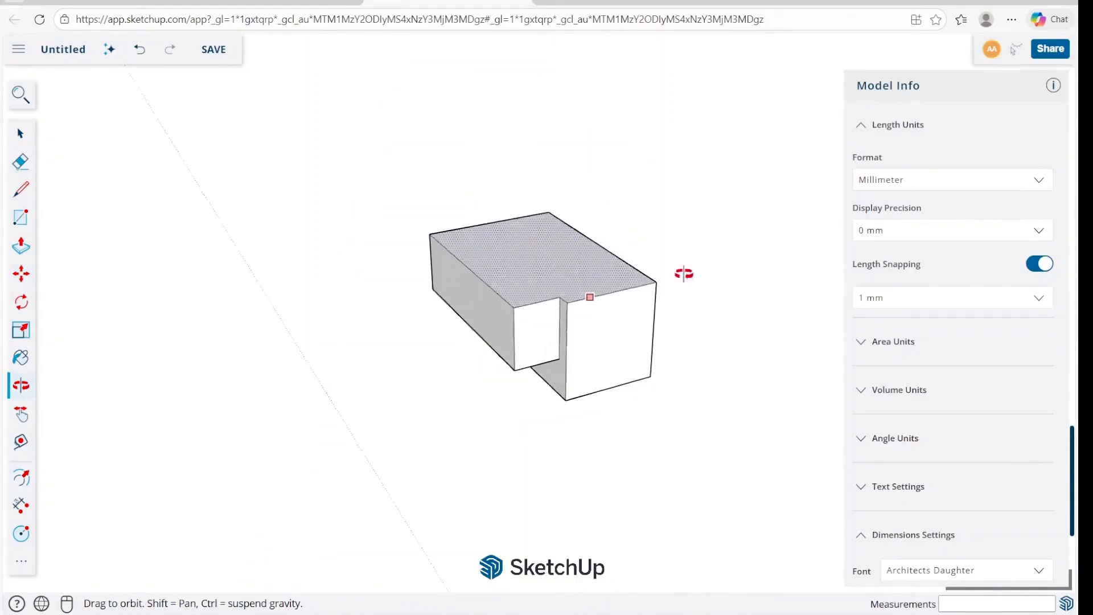
pyautogui.scroll(4, 537, 289)
pyautogui.press('space')
pyautogui.press('p')
pyautogui.click(534, 295)
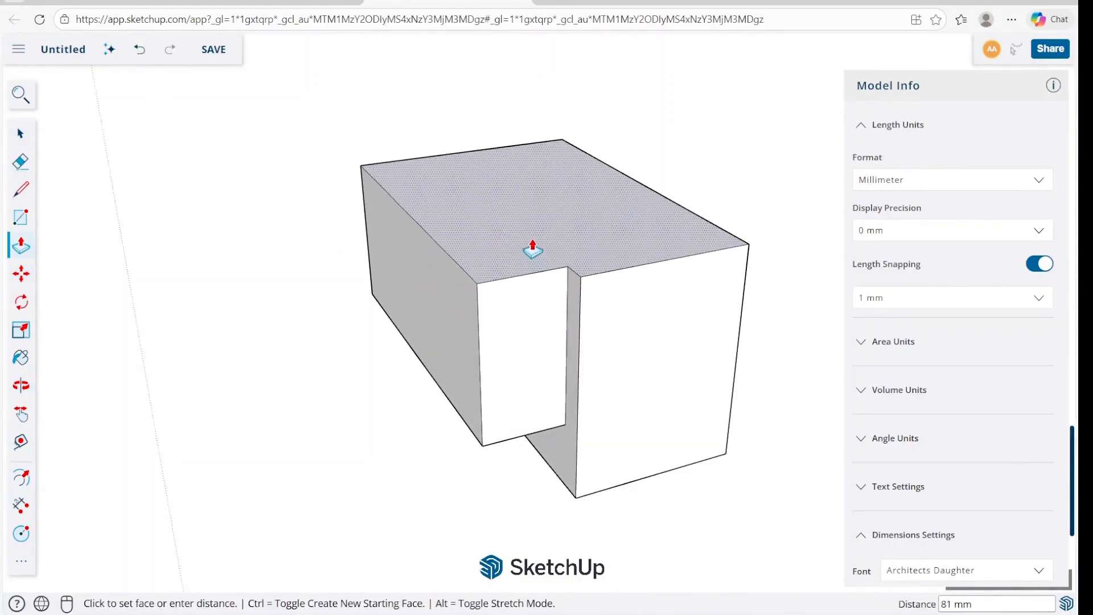
pyautogui.press('space')
# Move the thicker section's end face outward 50 mm along the red axis.
pyautogui.moveTo(521, 408); pyautogui.dragTo(643, 426, button='middle')
pyautogui.press('m')
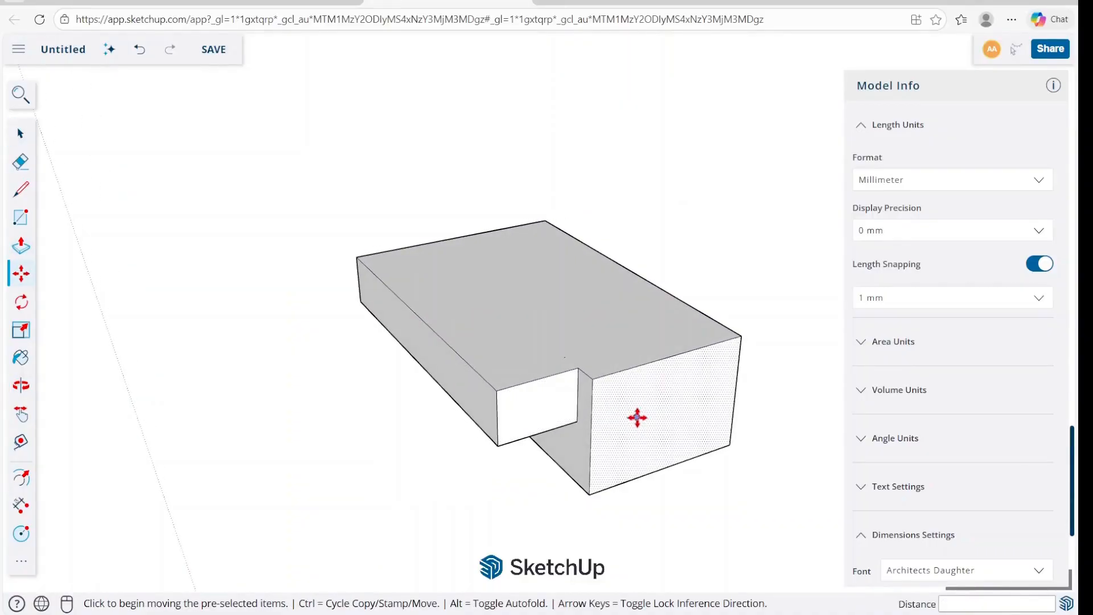
pyautogui.click(634, 416)
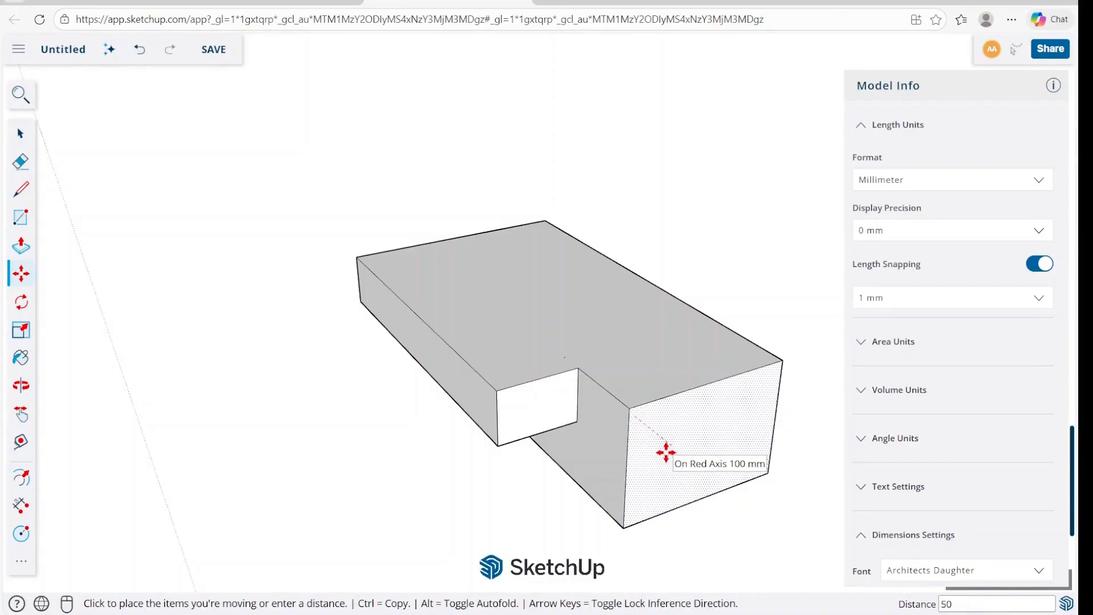
pyautogui.press('Return')
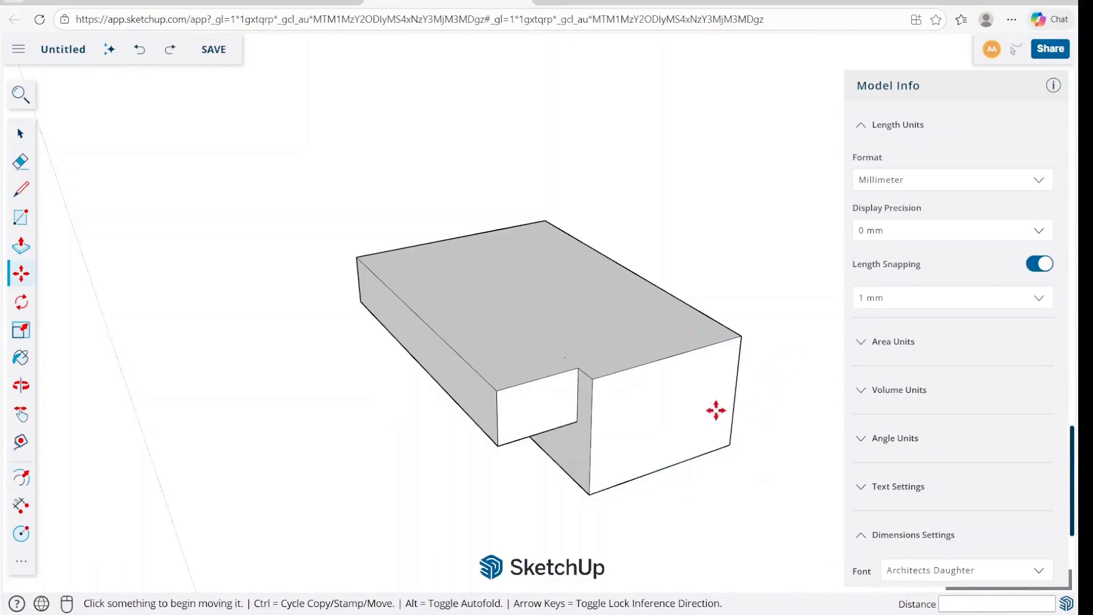
pyautogui.click(667, 410)
pyautogui.write('50')
pyautogui.press('Return')
pyautogui.press('space')
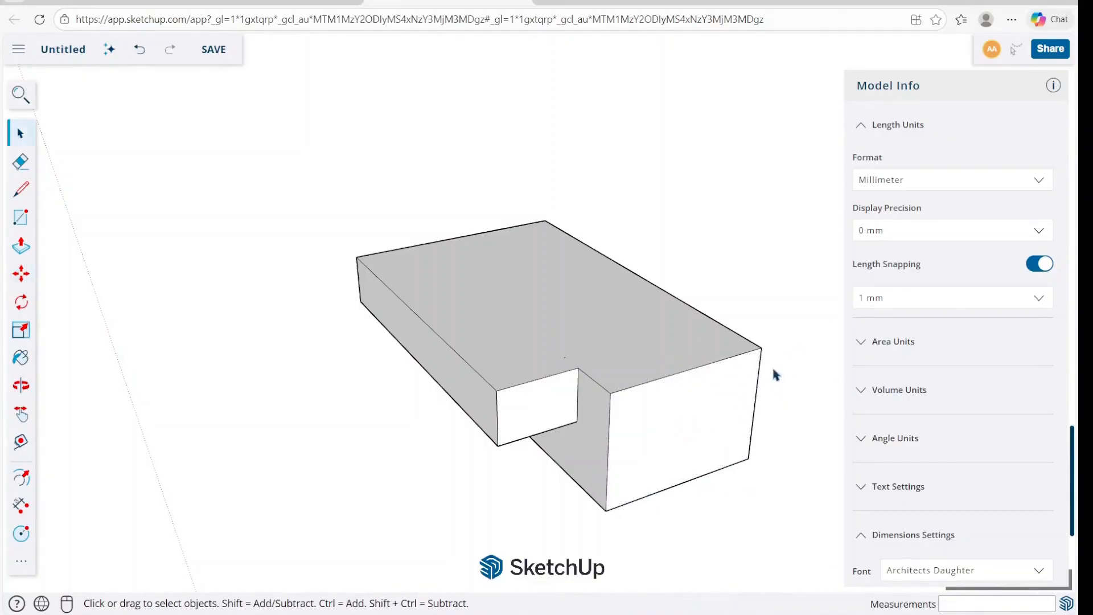
# Try moving the overhanging slab's end edge toward the thicker section's end.
pyautogui.moveTo(613, 402); pyautogui.dragTo(737, 381, button='middle')
pyautogui.press('m')
pyautogui.click(600, 359)
pyautogui.click(673, 359)
pyautogui.moveTo(674, 359); pyautogui.dragTo(654, 339, button='middle')
pyautogui.press('space')
pyautogui.hotkey('ctrl', 'z')
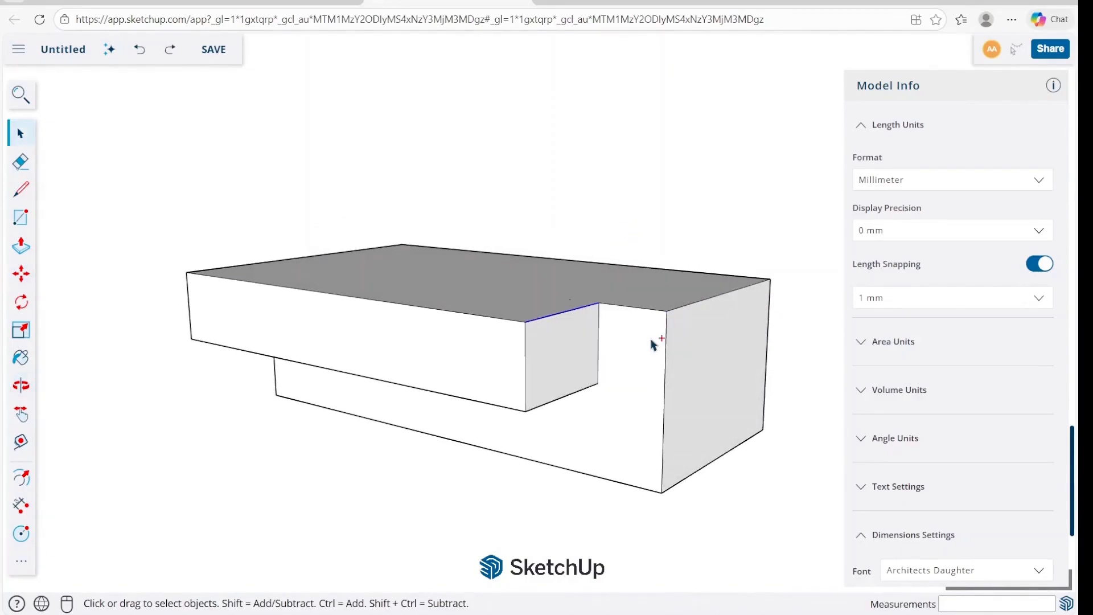
# Move the overhanging slab's end face slightly inward along the red axis.
pyautogui.press('m')
pyautogui.click(548, 352)
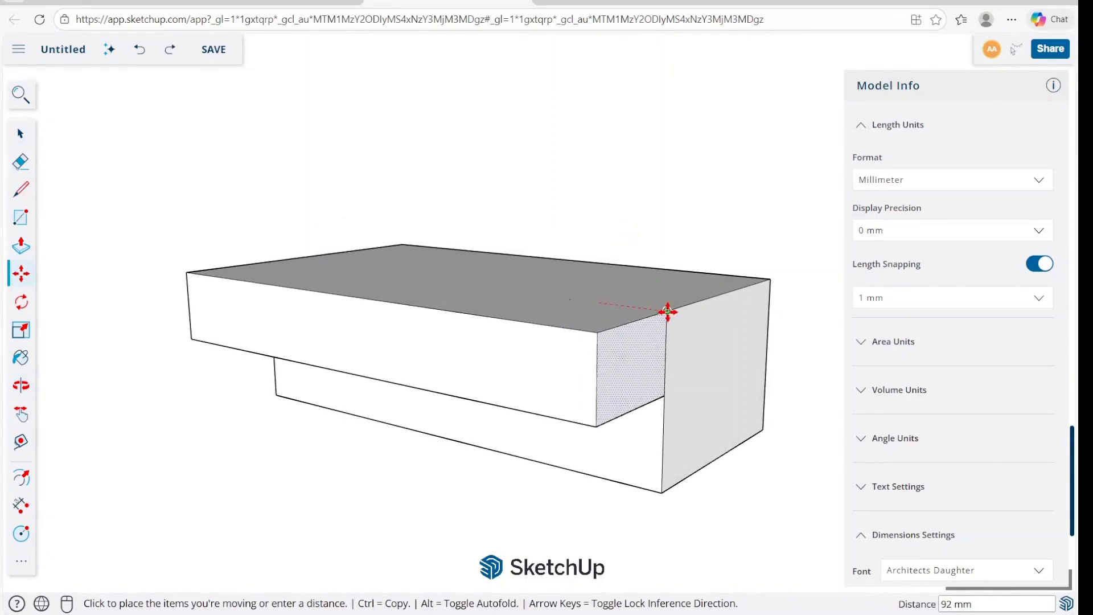
pyautogui.click(585, 300)
pyautogui.press('space')
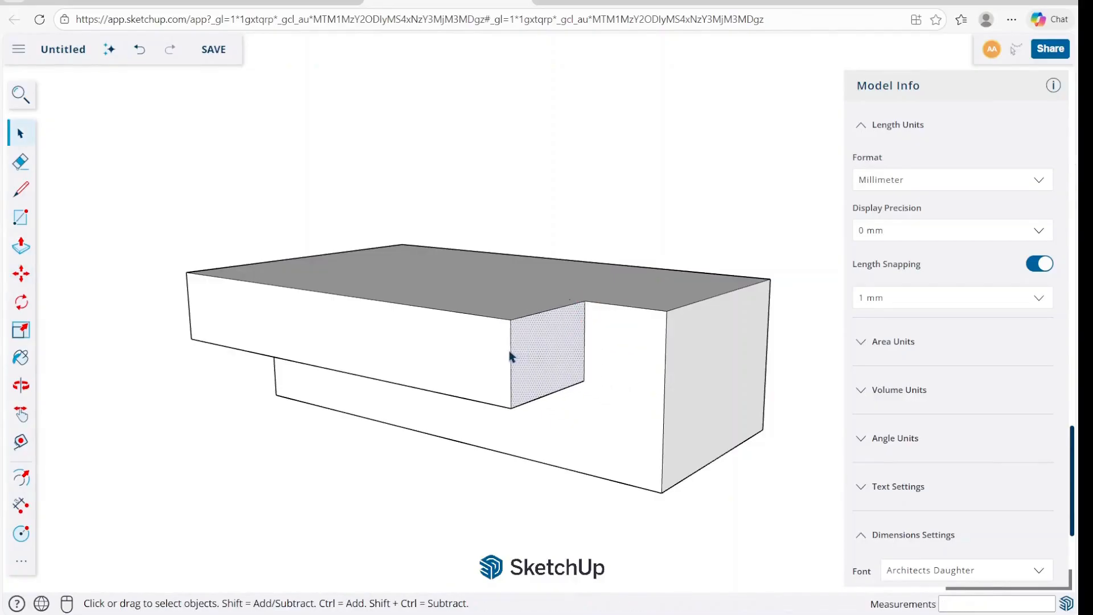
# Try moving the overhanging slab's end face by its corner until it is flush with the thicker section's end.
pyautogui.click(585, 346)
pyautogui.press('m')
pyautogui.click(585, 302)
pyautogui.click(667, 311)
pyautogui.moveTo(587, 341); pyautogui.dragTo(580, 378, button='middle')
pyautogui.hotkey('ctrl', 'z')
pyautogui.press('space')
pyautogui.scroll(2, 578, 395)
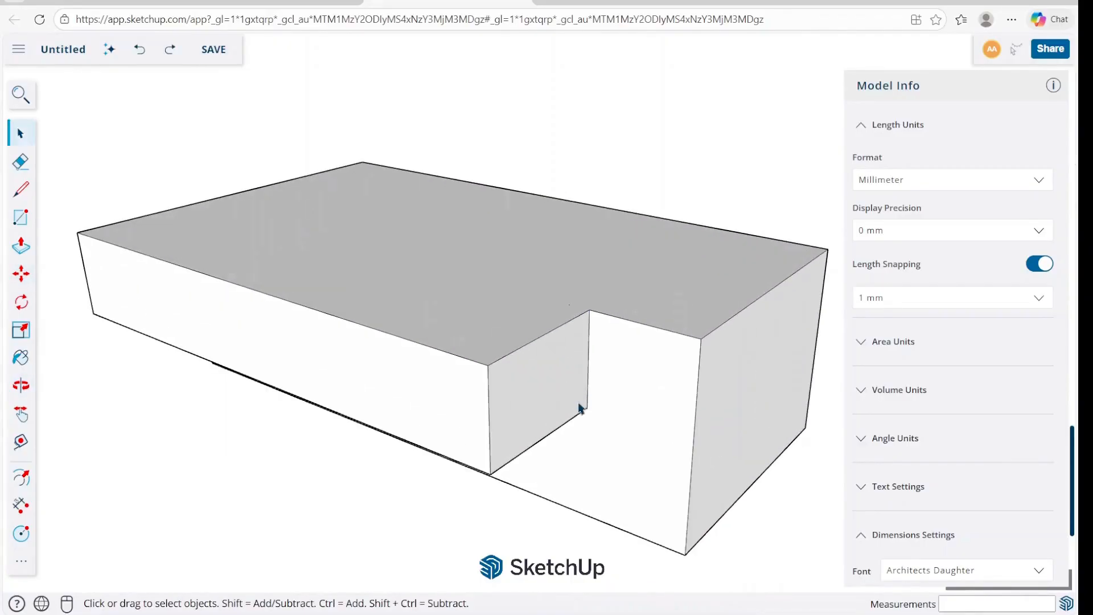
pyautogui.scroll(-3, 572, 426)
pyautogui.click(553, 302)
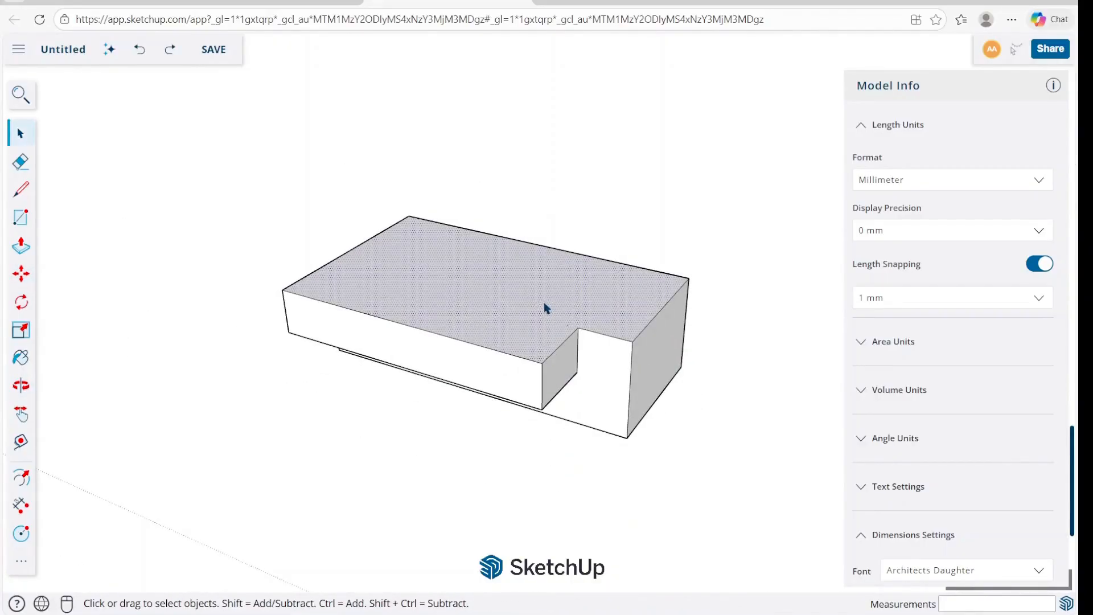
pyautogui.press('m')
pyautogui.click(544, 301)
pyautogui.press('Escape')
pyautogui.press('space')
# Select all connected faces and edges of the block and make them a group.
pyautogui.tripleClick(520, 312)
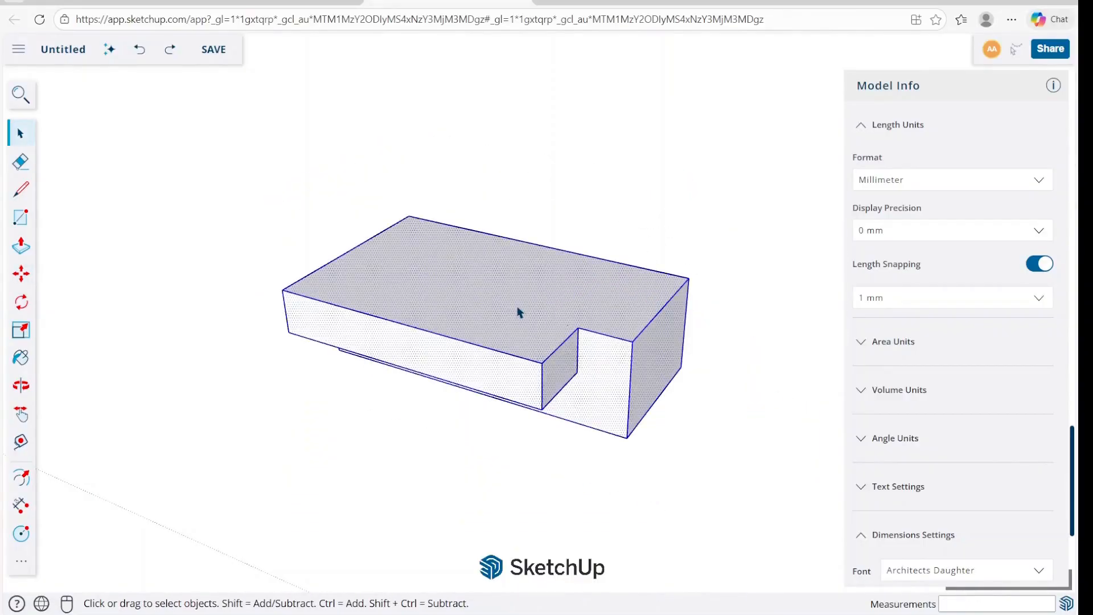
pyautogui.rightClick(517, 312)
pyautogui.click(584, 453)
pyautogui.press('m')
pyautogui.press('space')
# Move the grouped block about 141 mm along the red axis.
pyautogui.click(636, 471)
pyautogui.click(630, 439)
pyautogui.press('m')
pyautogui.click(660, 461)
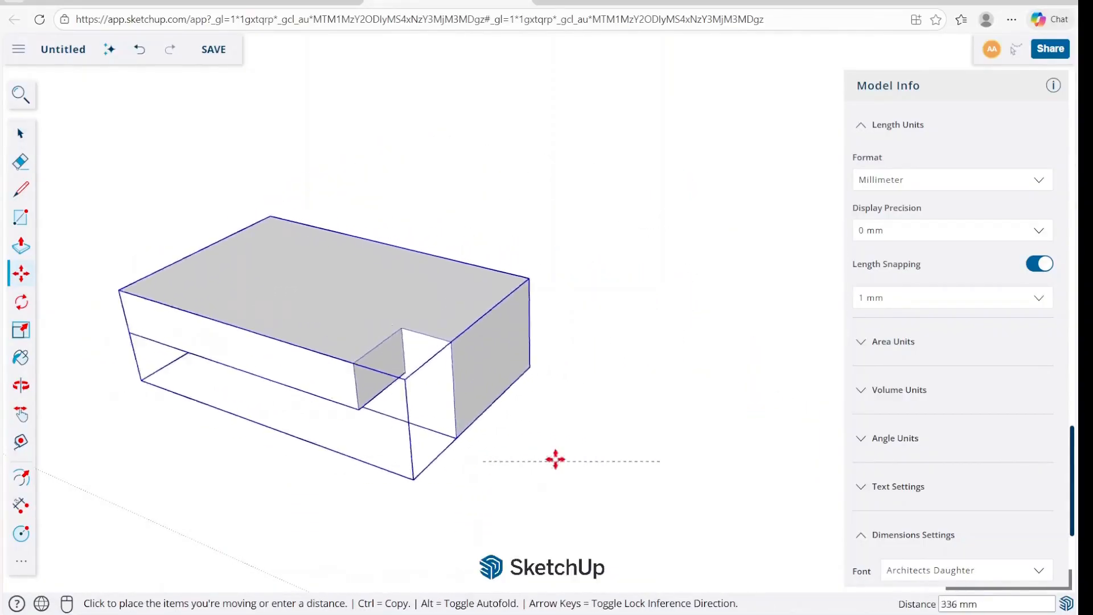
pyautogui.click(593, 443)
pyautogui.press('space')
# Delete the standing human figure from the model.
pyautogui.scroll(-4, 650, 319)
pyautogui.scroll(-4, 368, 368)
pyautogui.moveTo(528, 392); pyautogui.dragTo(442, 410, button='middle')
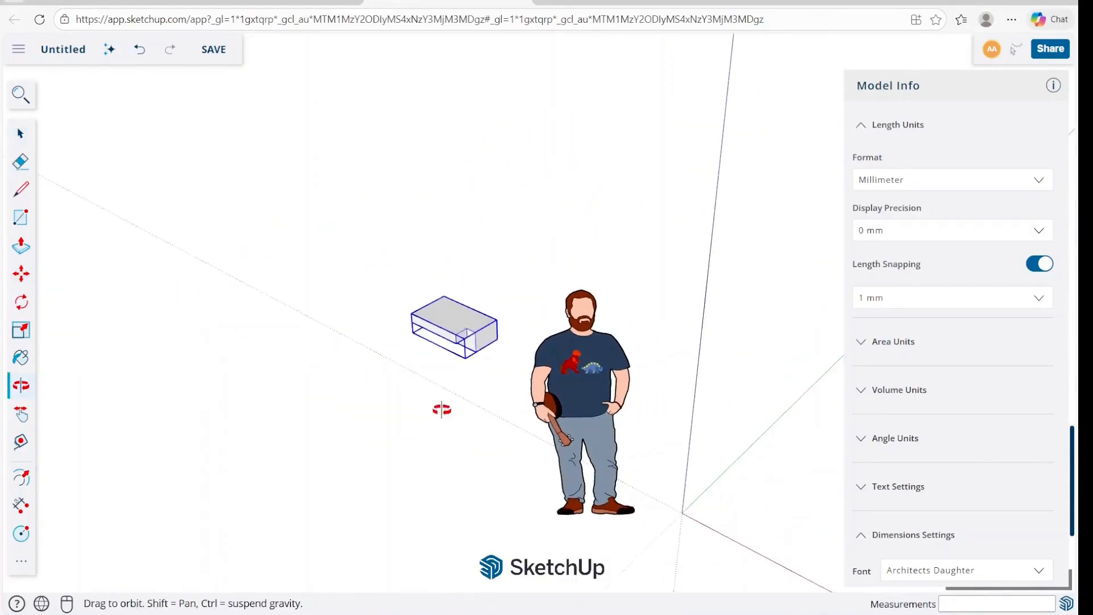
pyautogui.scroll(1, 470, 396)
pyautogui.press('m')
pyautogui.press('space')
pyautogui.click(610, 372)
pyautogui.press('Delete')
# Move the block group so that the outer bottom corner of its end face sits on the axes' origin.
pyautogui.click(457, 331)
pyautogui.press('m')
pyautogui.click(502, 334)
pyautogui.moveTo(643, 435); pyautogui.dragTo(560, 367, button='middle')
pyautogui.rightClick(559, 365)
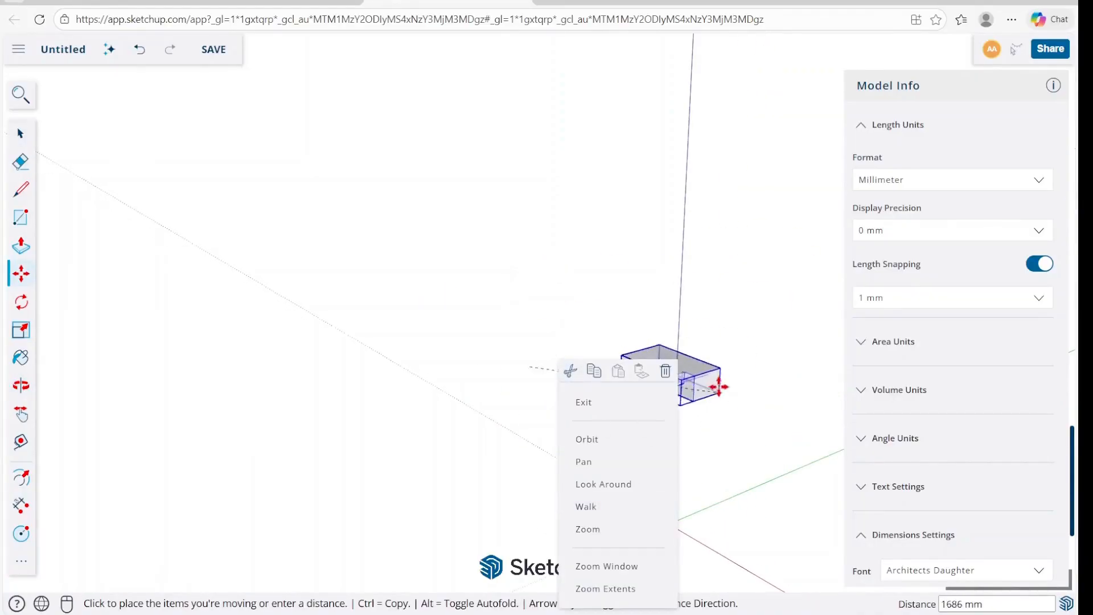
pyautogui.click(717, 342)
pyautogui.click(717, 340)
pyautogui.click(670, 523)
pyautogui.moveTo(658, 376); pyautogui.dragTo(675, 439, button='middle')
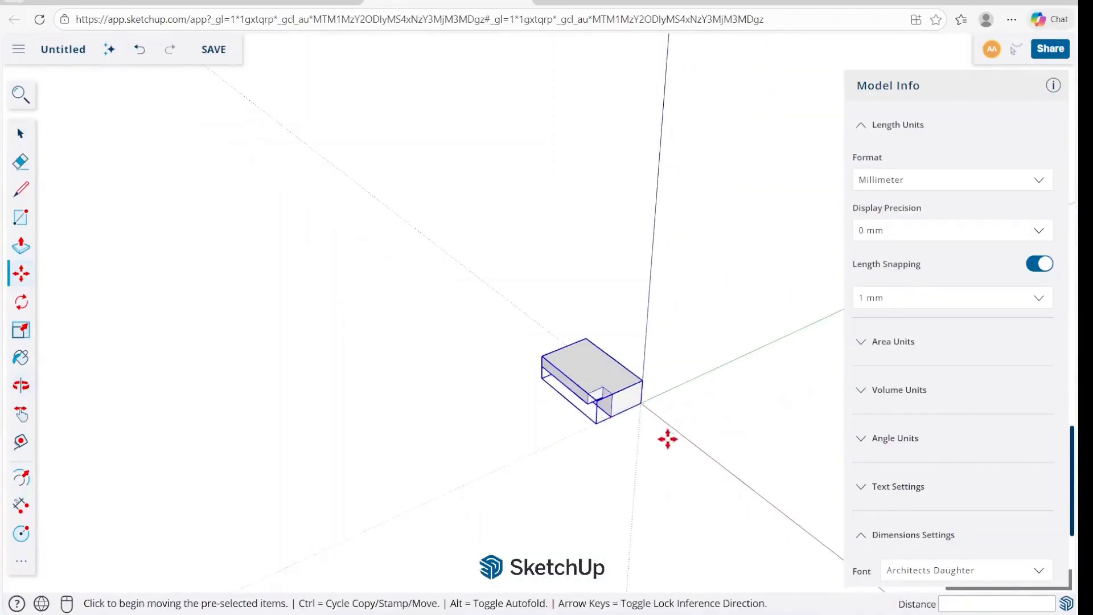
# Move the block group so that the notch-side bottom corner of the thicker section snaps to the origin.
pyautogui.scroll(6, 610, 383)
pyautogui.click(488, 432)
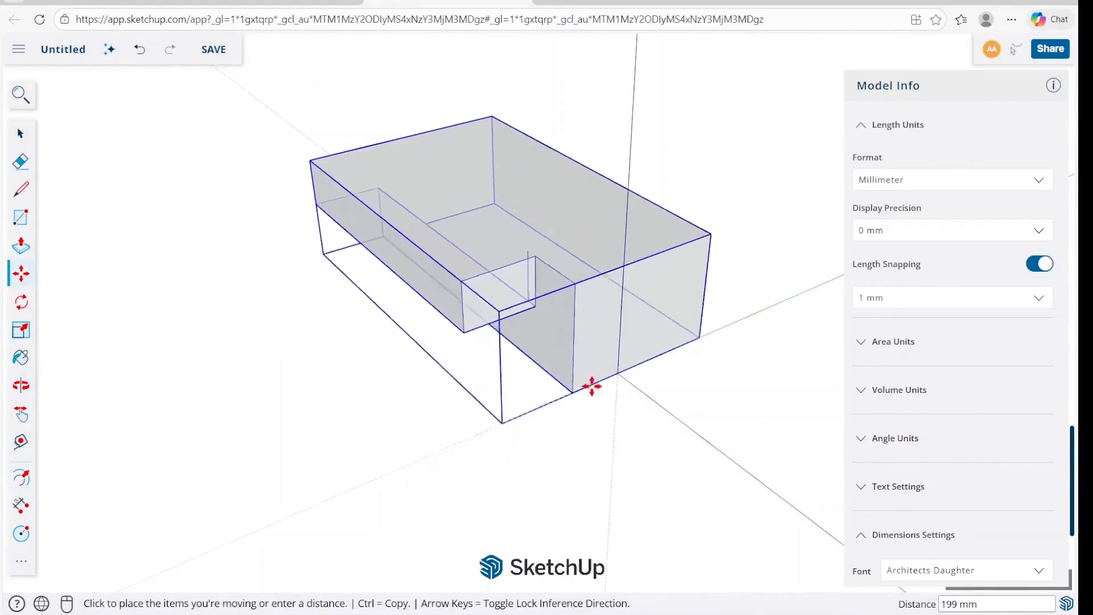
pyautogui.click(616, 373)
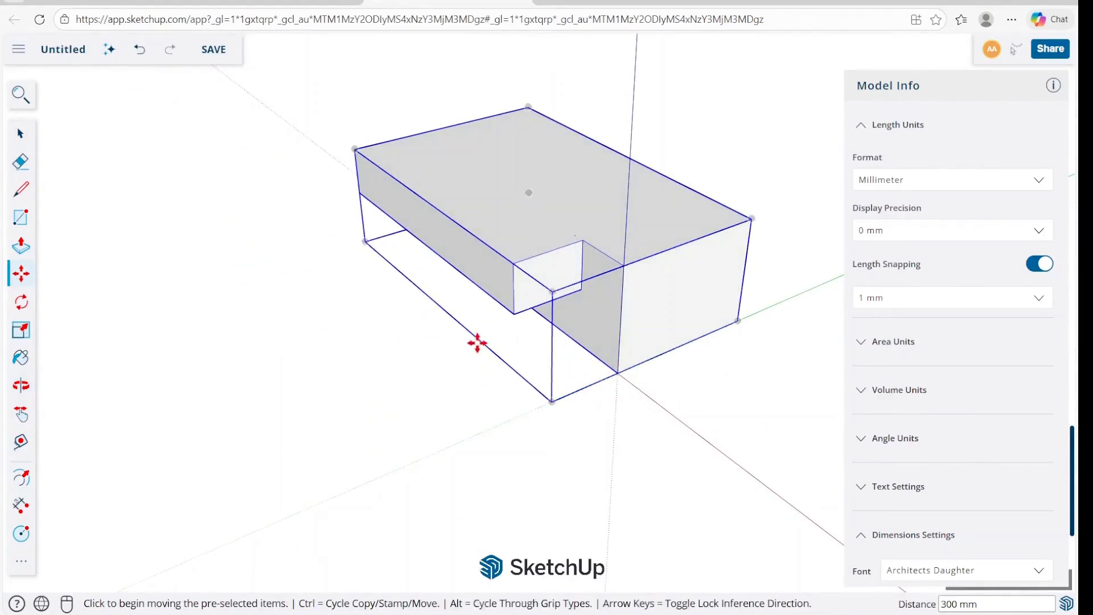
# Raise the block group about 234 mm along the blue axis from its outer bottom corner.
pyautogui.click(530, 108)
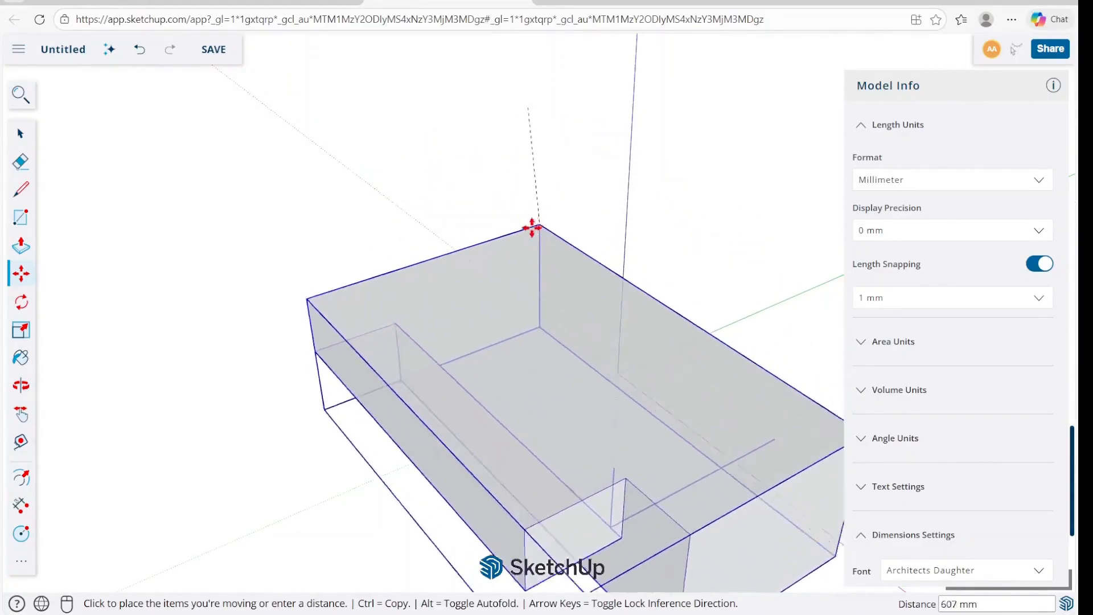
pyautogui.press('Escape')
pyautogui.click(738, 321)
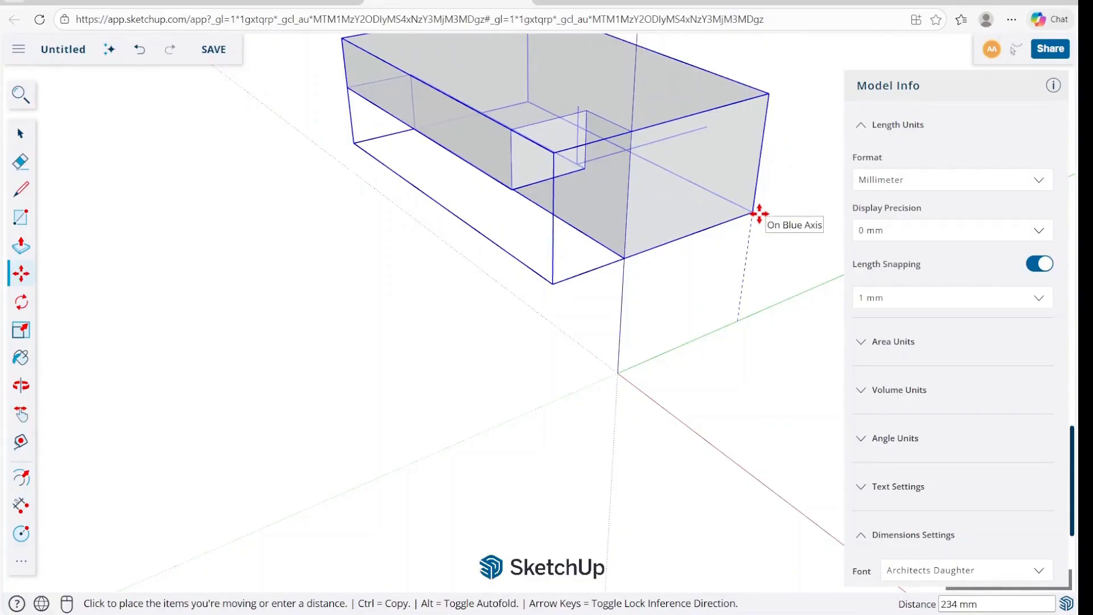
pyautogui.click(759, 214)
# Snap the raised block group's outer bottom corner back onto the axes' origin.
pyautogui.moveTo(651, 343); pyautogui.dragTo(744, 219, button='middle')
pyautogui.click(744, 219)
pyautogui.click(629, 355)
pyautogui.press('space')
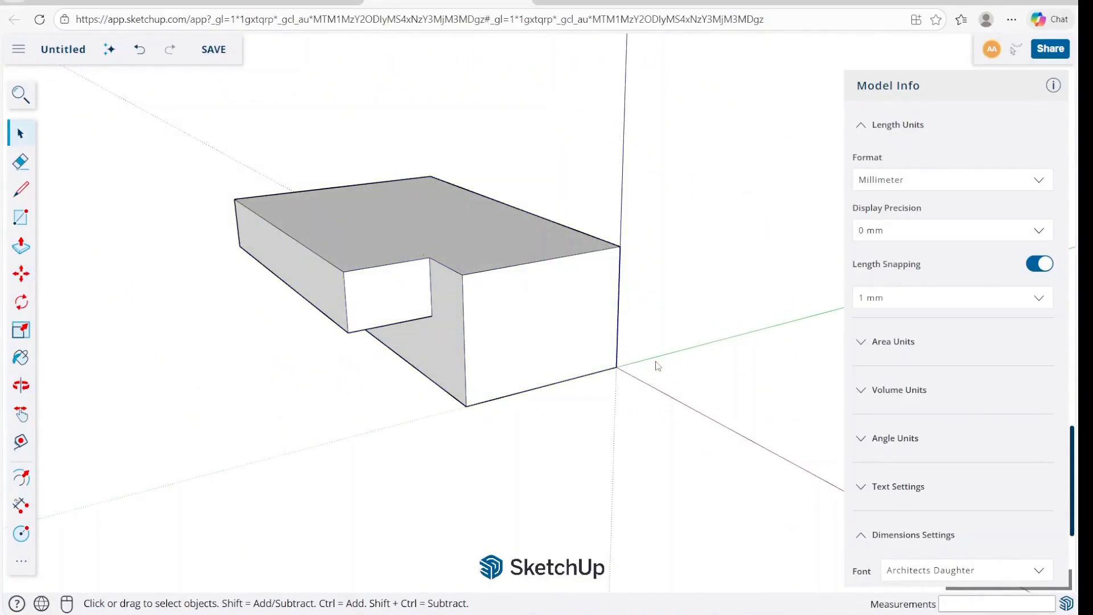
# Copy the block group along the green axis with the Move tool, leaving a gap between the two blocks.
pyautogui.click(531, 329)
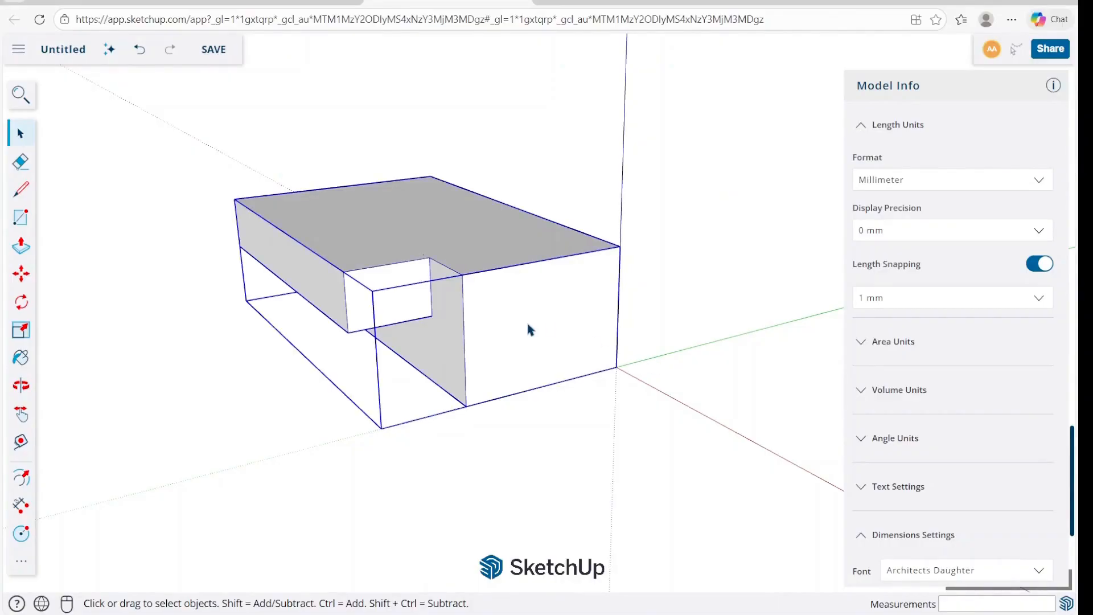
pyautogui.press('m')
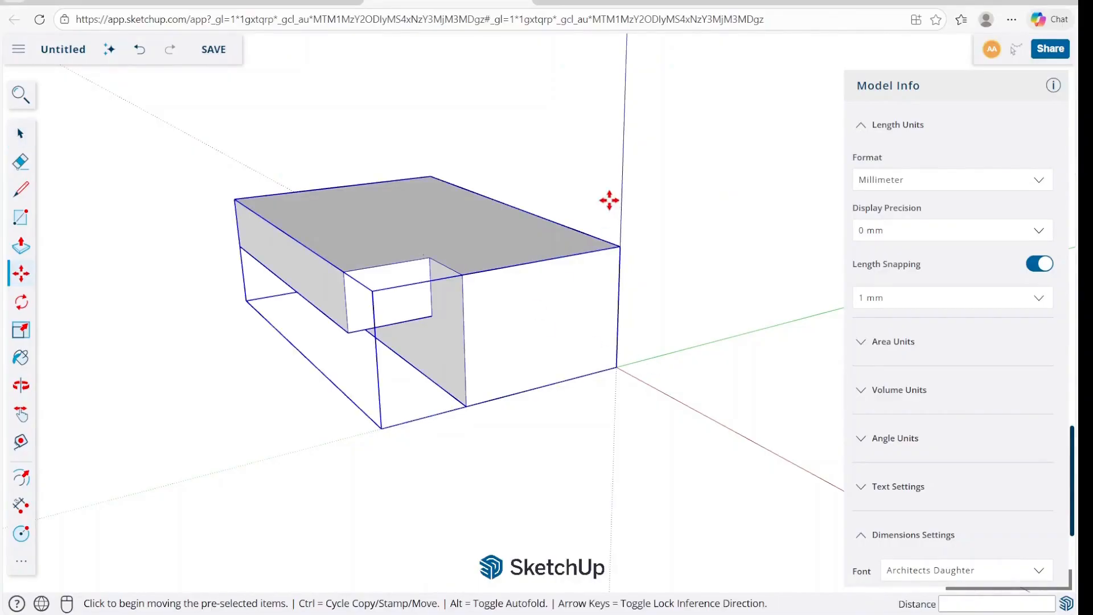
pyautogui.click(462, 409)
pyautogui.press('ctrl')
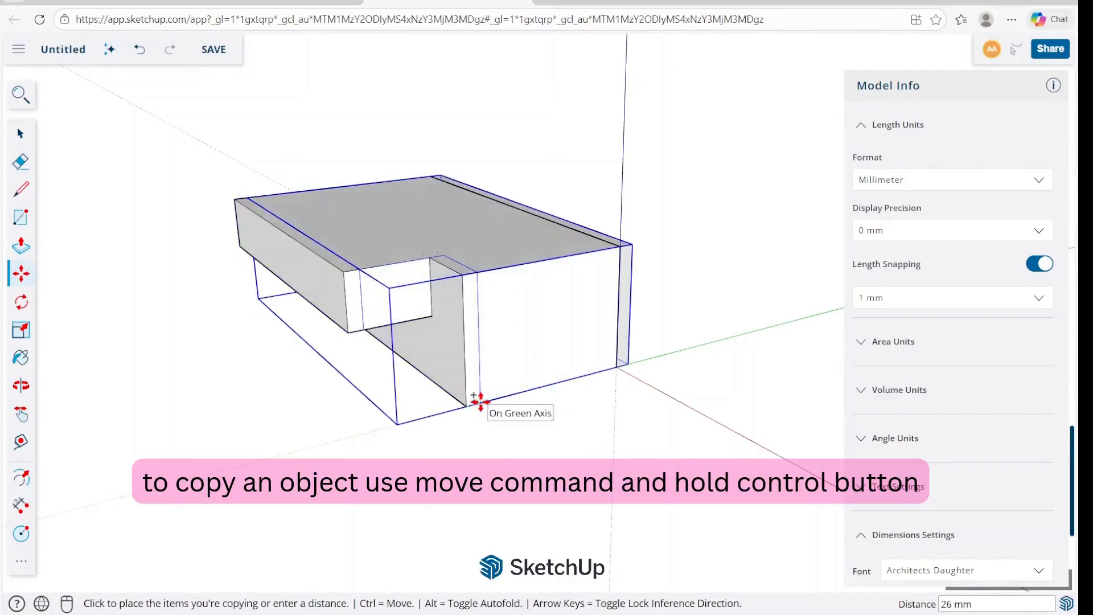
pyautogui.click(781, 324)
pyautogui.press('space')
pyautogui.moveTo(288, 295); pyautogui.dragTo(434, 310, button='middle')
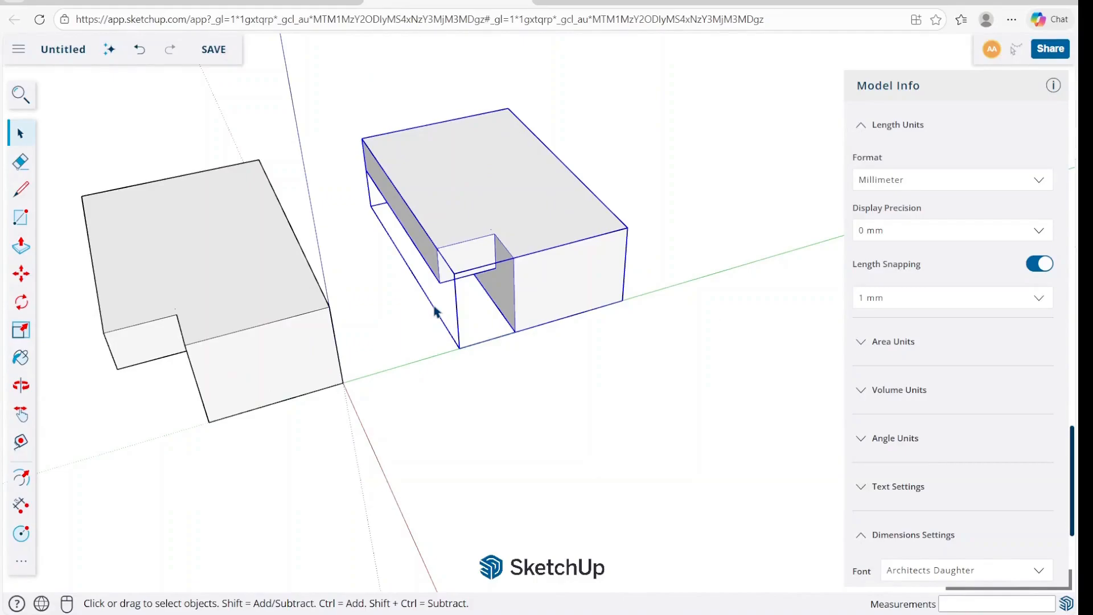
# Try to make further copies of the second block at the same spacing along the green axis by entering 4.
pyautogui.press('m')
pyautogui.click(343, 383)
pyautogui.press('ctrl')
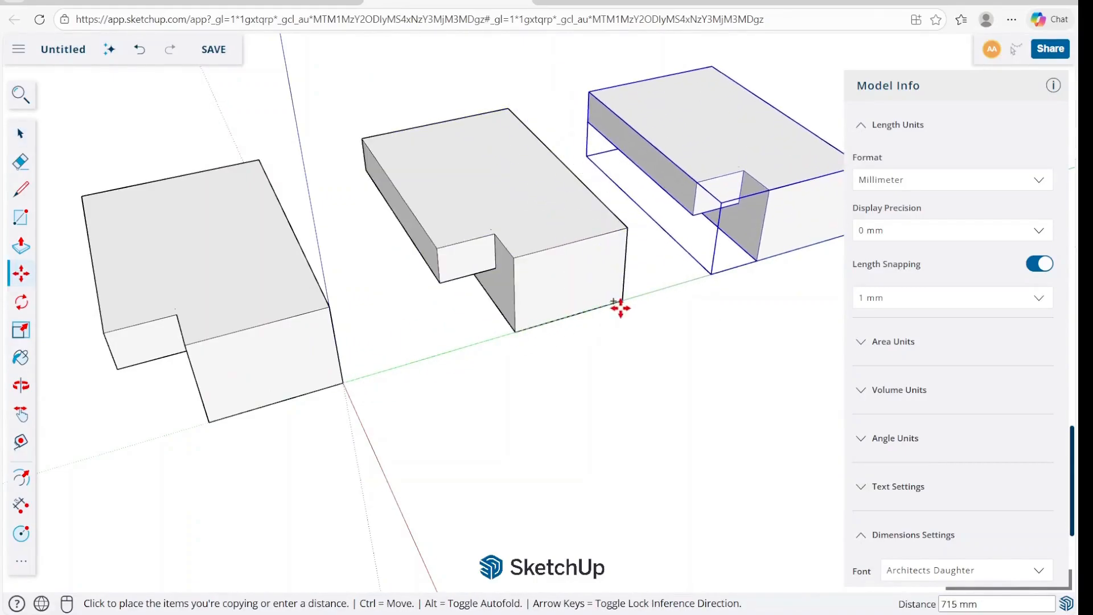
pyautogui.click(624, 302)
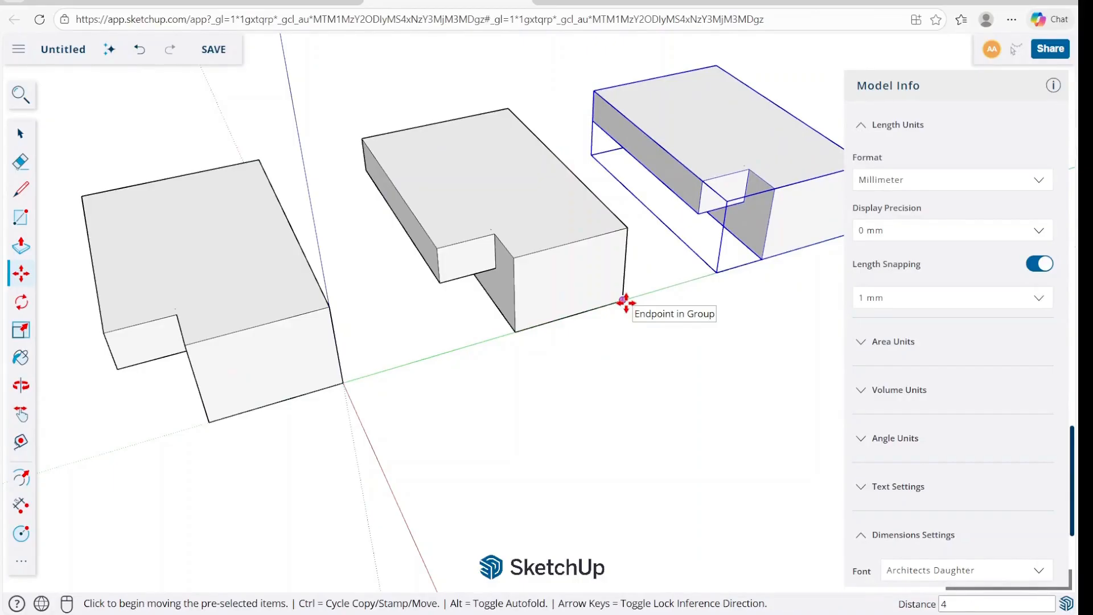
pyautogui.press('Return')
pyautogui.scroll(-8, 355, 334)
pyautogui.press('space')
pyautogui.click(434, 334)
pyautogui.scroll(9, 438, 328)
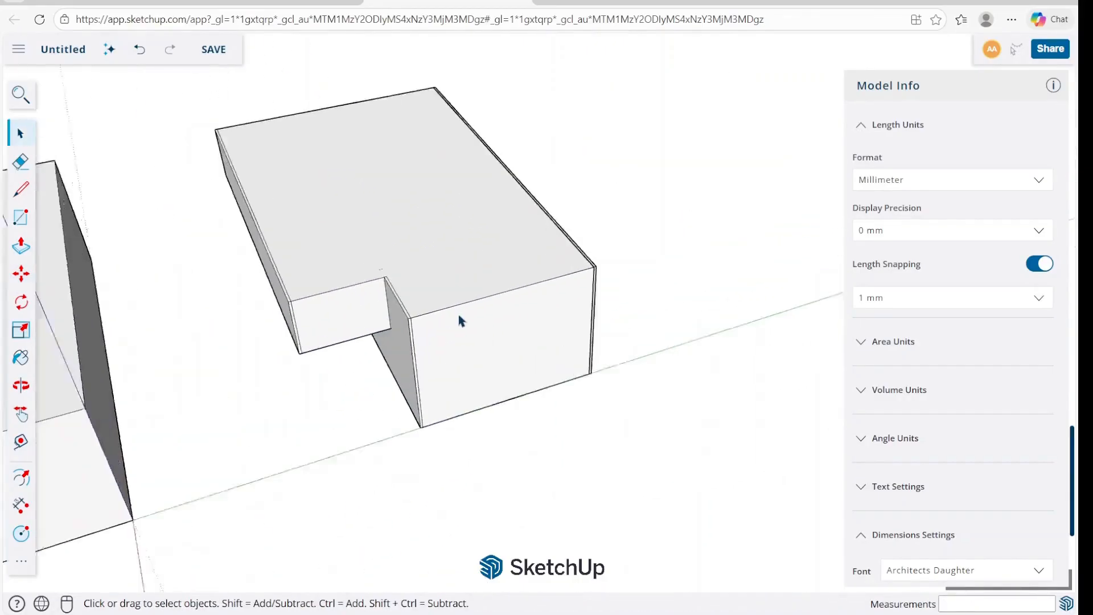
pyautogui.scroll(4, 459, 316)
pyautogui.hotkey('ctrl', 'z')
# Copy the second block along the green axis by the first pair's spacing and multiply the copy with *4.
pyautogui.click(522, 277)
pyautogui.scroll(-7, 514, 271)
pyautogui.press('m')
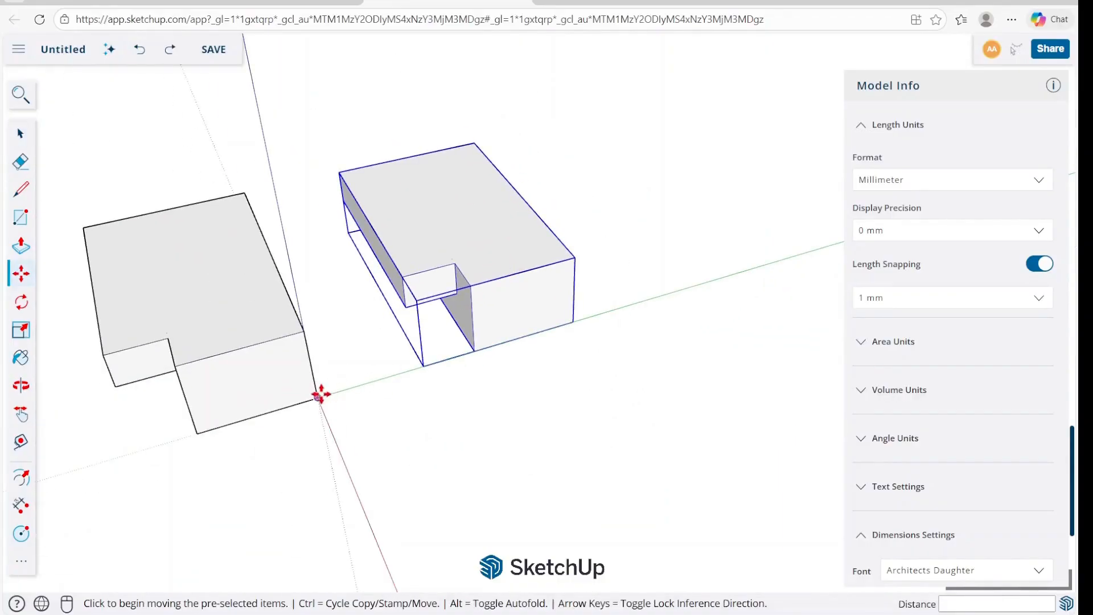
pyautogui.press('ctrl')
pyautogui.click(318, 393)
pyautogui.click(575, 322)
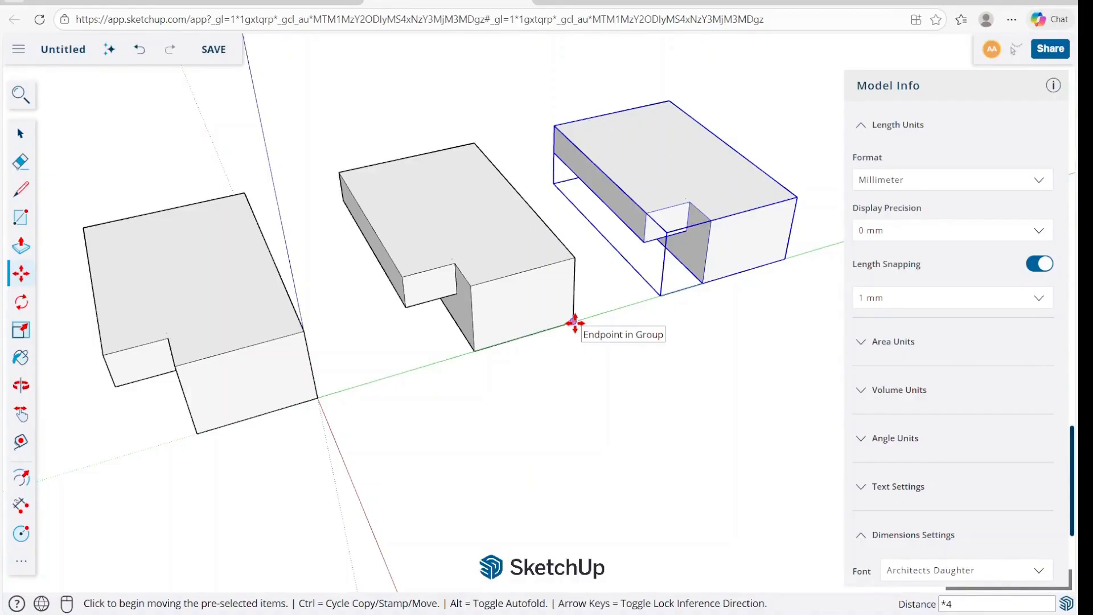
pyautogui.press('Return')
pyautogui.scroll(-7, 193, 361)
pyautogui.press('space')
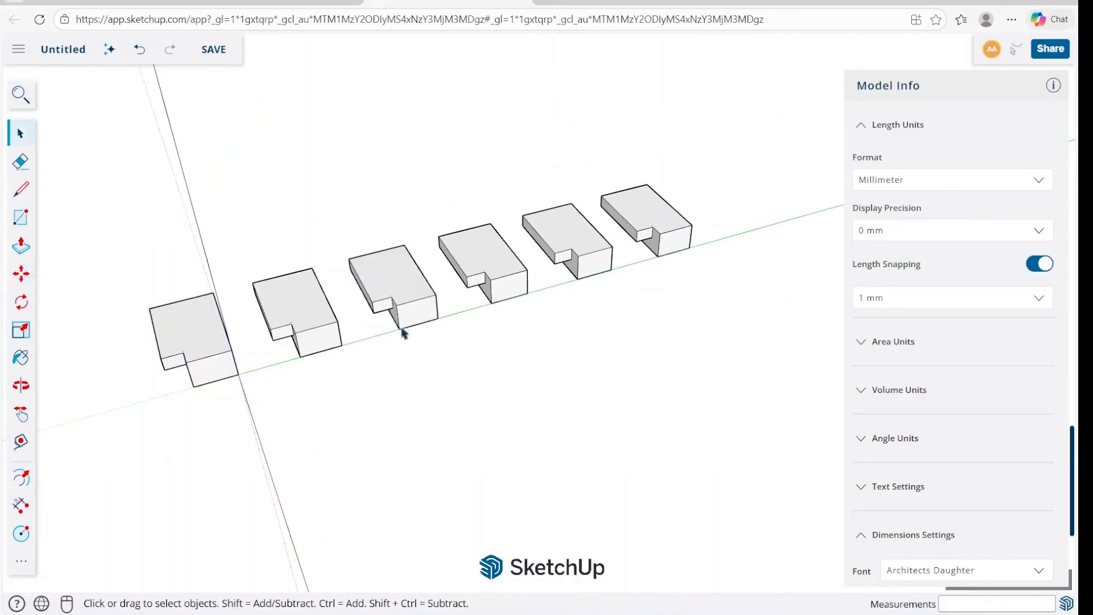
# Delete all the copied blocks along the green axis, keeping only the original block at the origin.
pyautogui.scroll(1, 448, 290)
pyautogui.moveTo(249, 371); pyautogui.dragTo(248, 372)
pyautogui.moveTo(251, 370); pyautogui.dragTo(447, 322, button='middle')
pyautogui.moveTo(622, 255); pyautogui.dragTo(389, 334, button='middle')
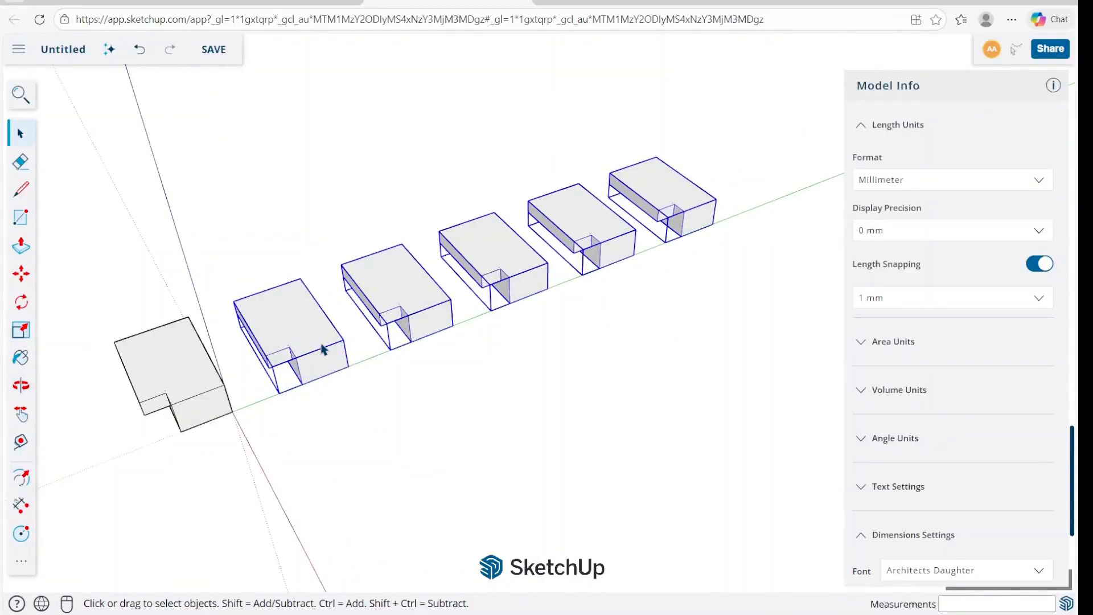
pyautogui.press('Delete')
# Copy the block group 1000 mm along the green axis with the Move tool.
pyautogui.moveTo(322, 345); pyautogui.dragTo(358, 267, button='middle')
pyautogui.scroll(-3, 281, 383)
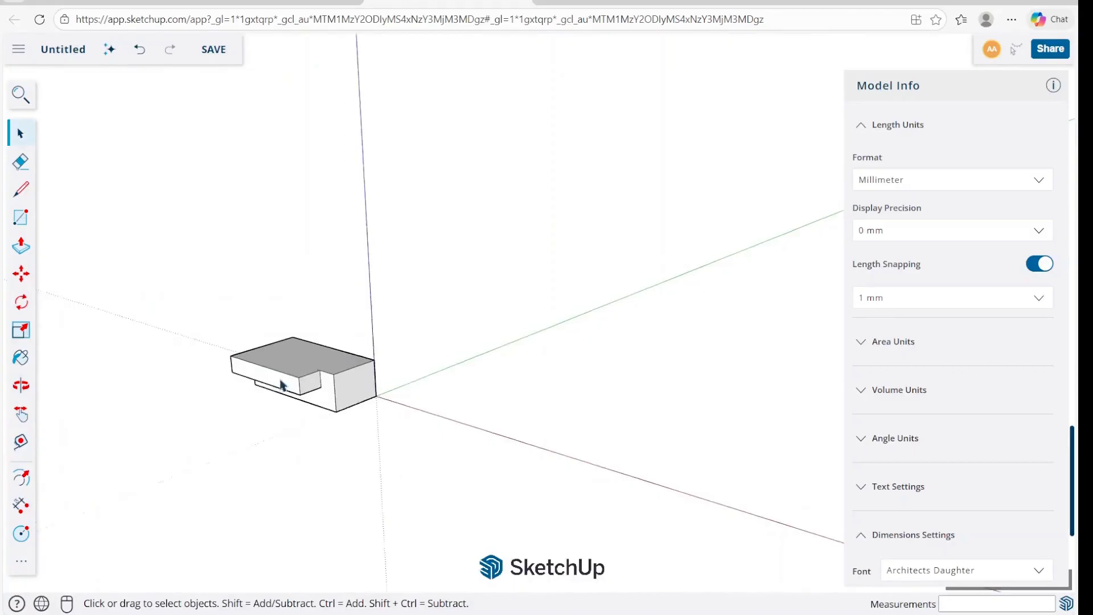
pyautogui.scroll(6, 296, 384)
pyautogui.tripleClick(329, 388)
pyautogui.press('m')
pyautogui.press('ctrl')
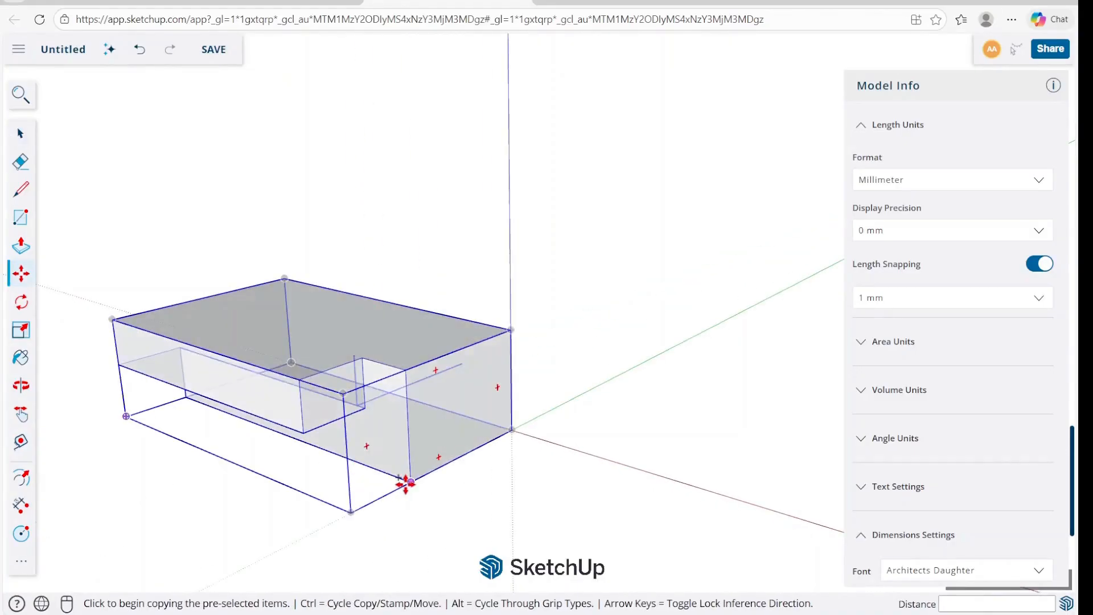
pyautogui.click(411, 481)
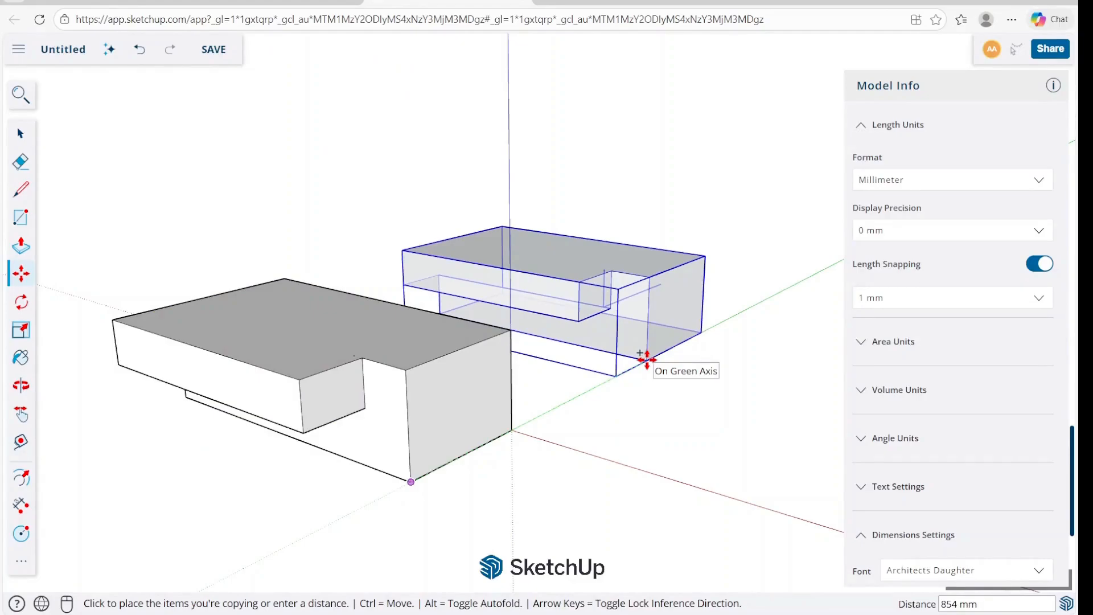
pyautogui.press('Return')
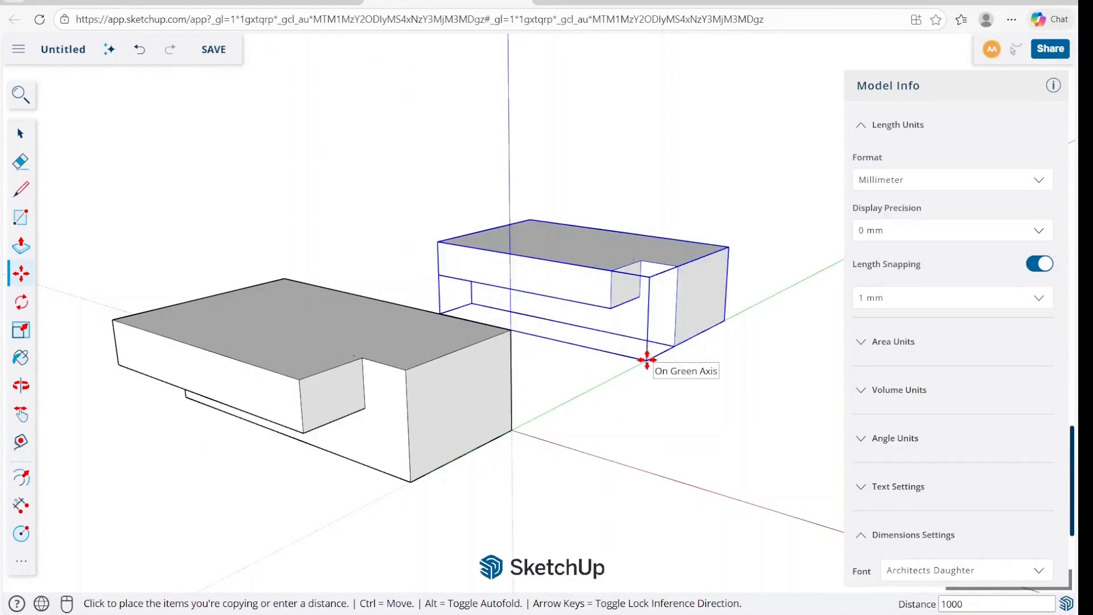
# Measure the distance between the matching outer bottom corners of the two blocks with the Tape Measure.
pyautogui.press('space')
pyautogui.press('t')
pyautogui.click(512, 430)
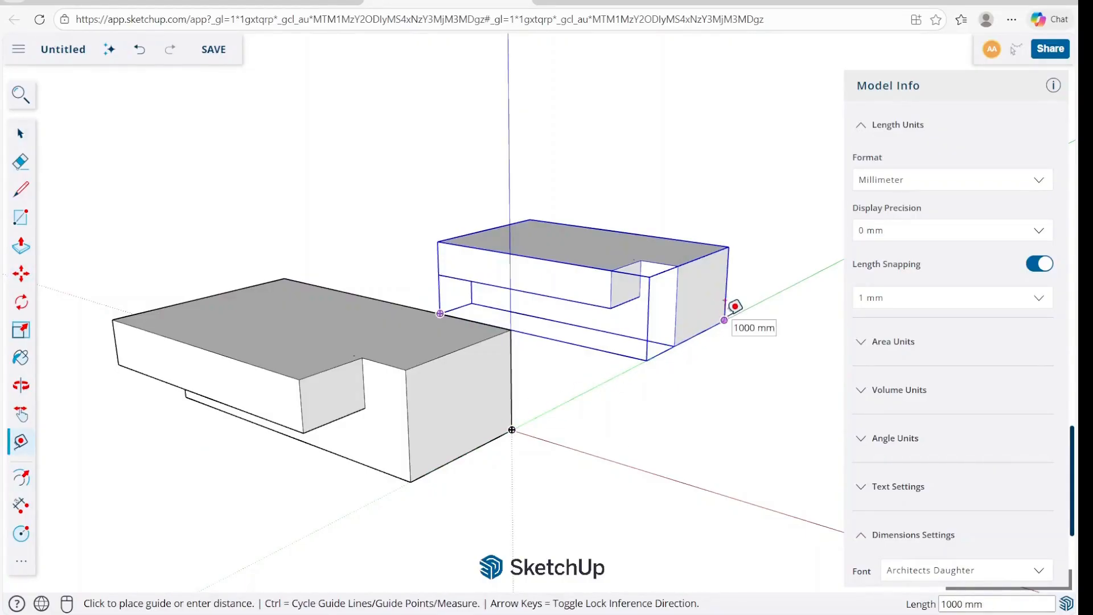
pyautogui.press('Escape')
pyautogui.click(511, 429)
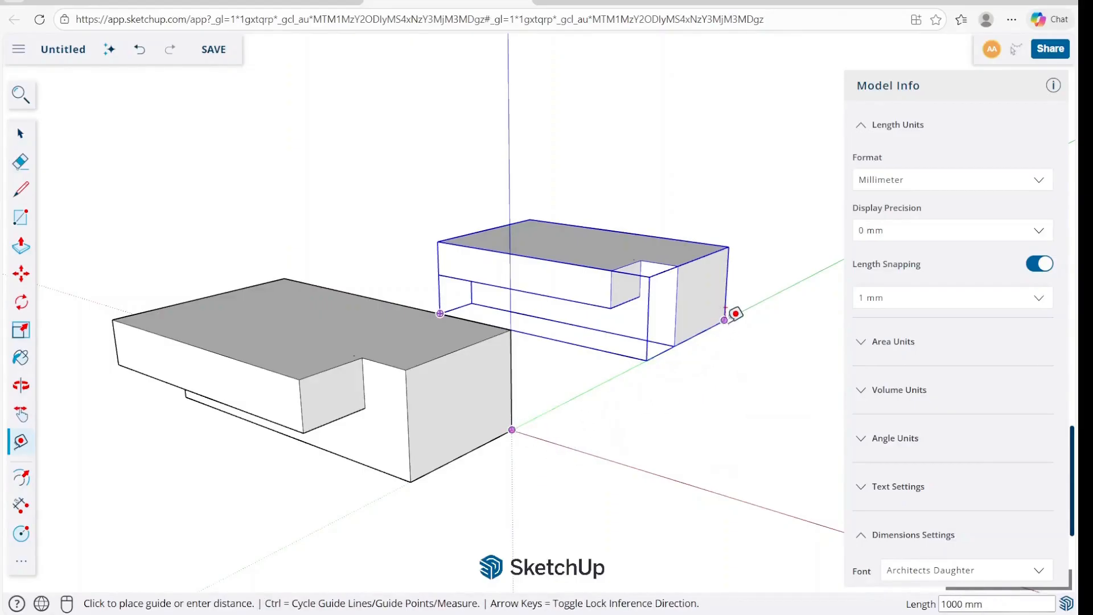
pyautogui.press('space')
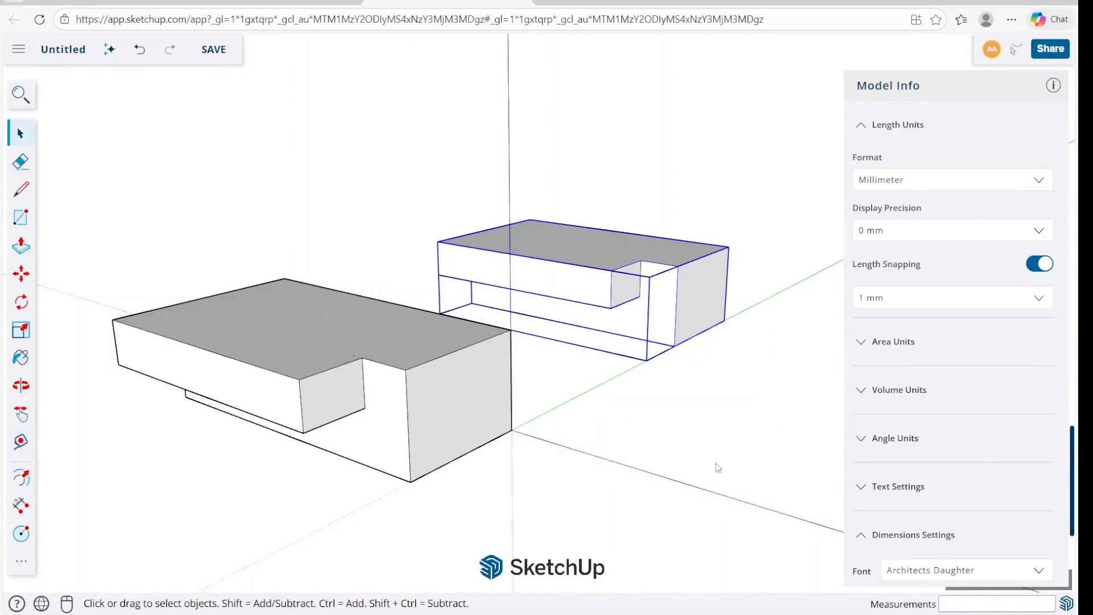
# Convert the second block group into a component.
pyautogui.moveTo(716, 465); pyautogui.dragTo(468, 511, button='middle')
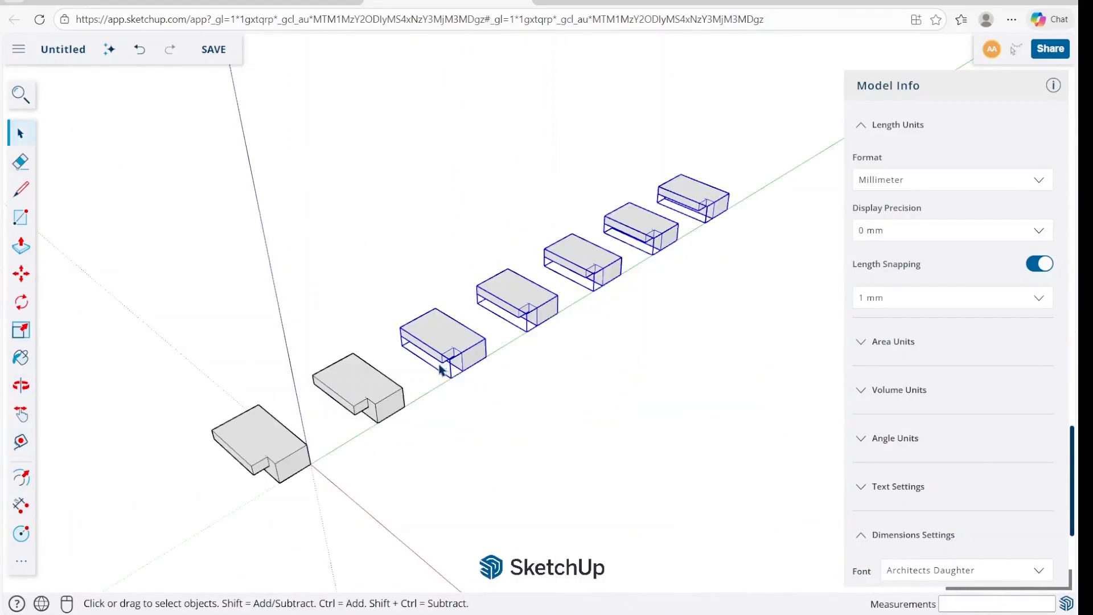
pyautogui.scroll(3, 439, 368)
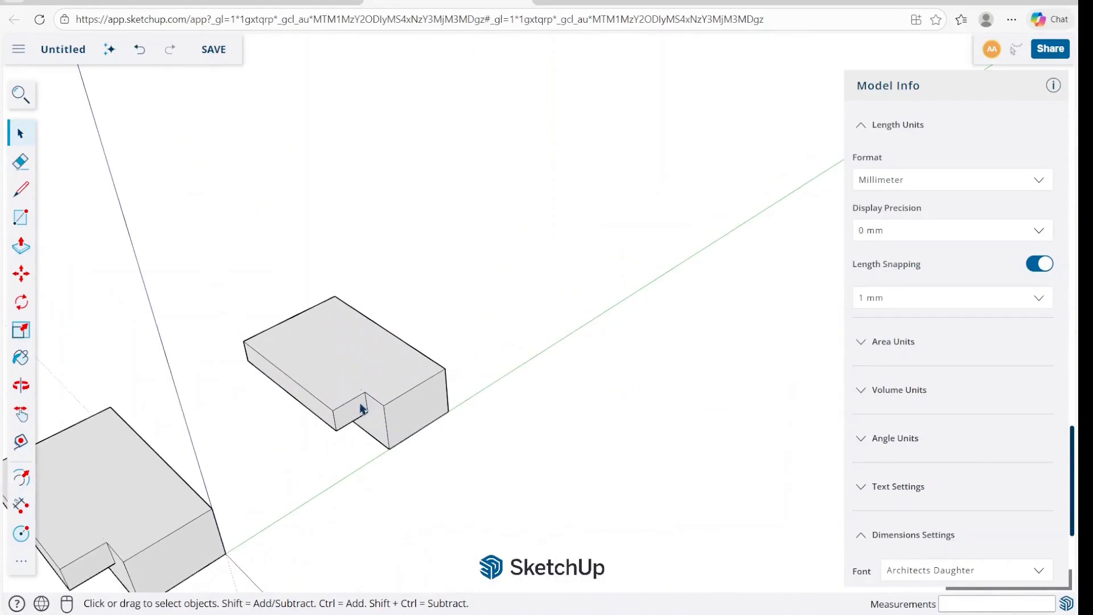
pyautogui.rightClick(359, 406)
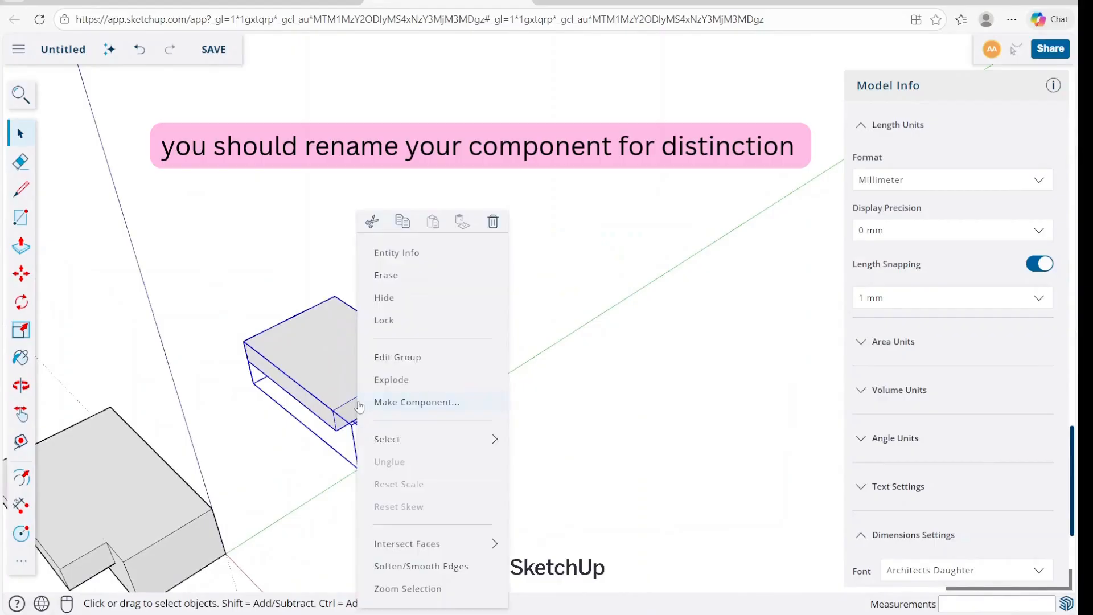
pyautogui.click(421, 403)
pyautogui.click(615, 364)
# Copy the component along the green axis, using the spacing between the first two blocks.
pyautogui.moveTo(615, 367); pyautogui.dragTo(431, 437, button='middle')
pyautogui.press('m')
pyautogui.click(297, 508)
pyautogui.press('ctrl')
pyautogui.click(496, 382)
pyautogui.press('space')
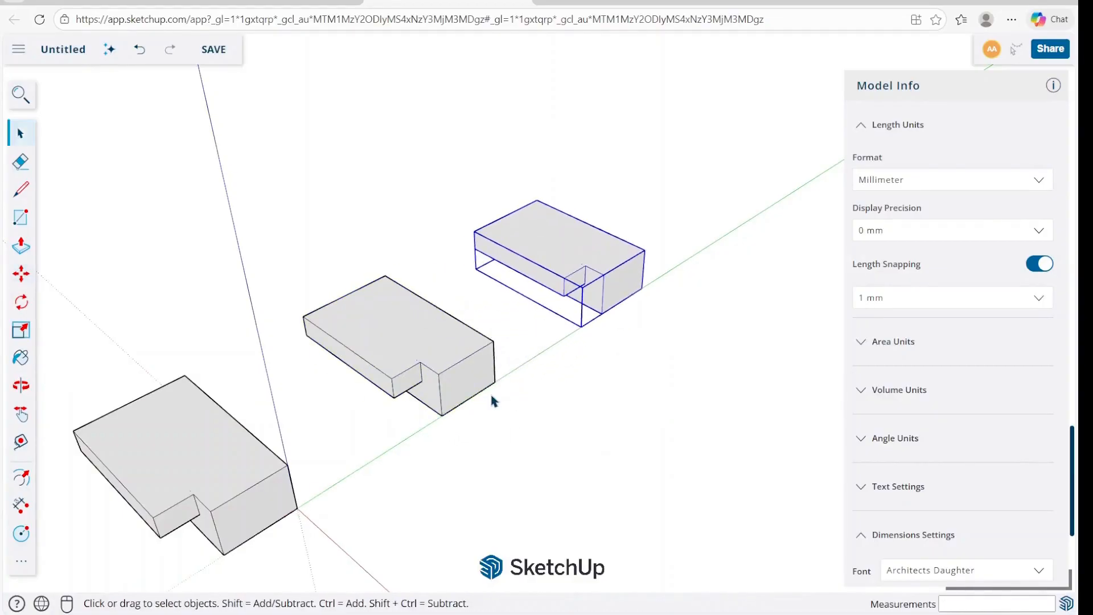
# Draw a small rectangle on the middle component's top face and compare the three blocks by selecting each.
pyautogui.doubleClick(427, 348)
pyautogui.press('r')
pyautogui.click(357, 303)
pyautogui.click(376, 345)
pyautogui.press('space')
pyautogui.click(543, 357)
pyautogui.click(538, 252)
pyautogui.click(383, 314)
pyautogui.click(194, 461)
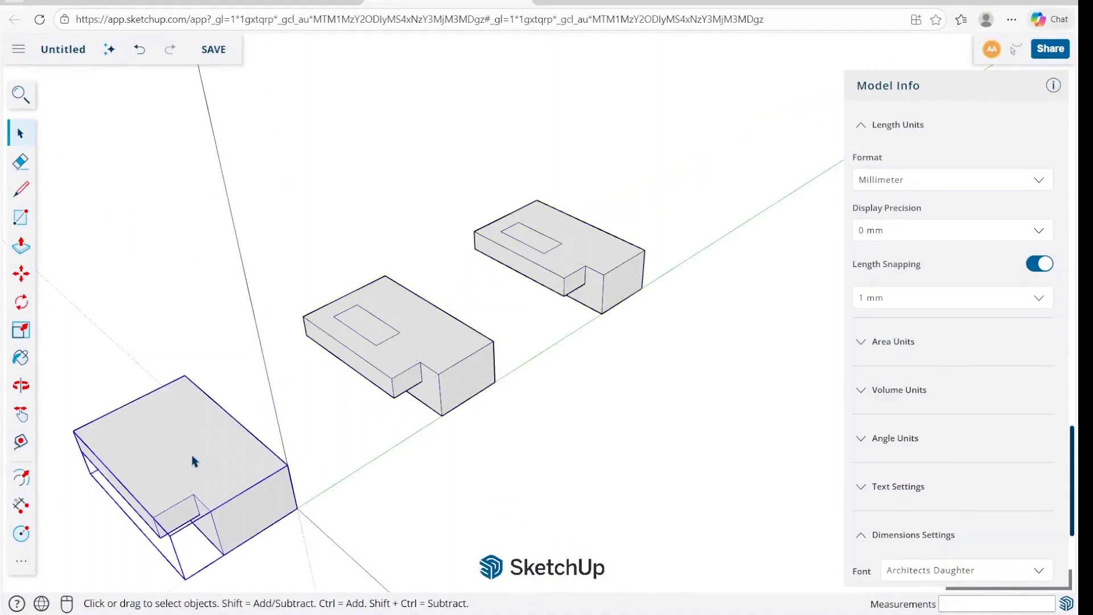
pyautogui.click(440, 332)
pyautogui.click(566, 267)
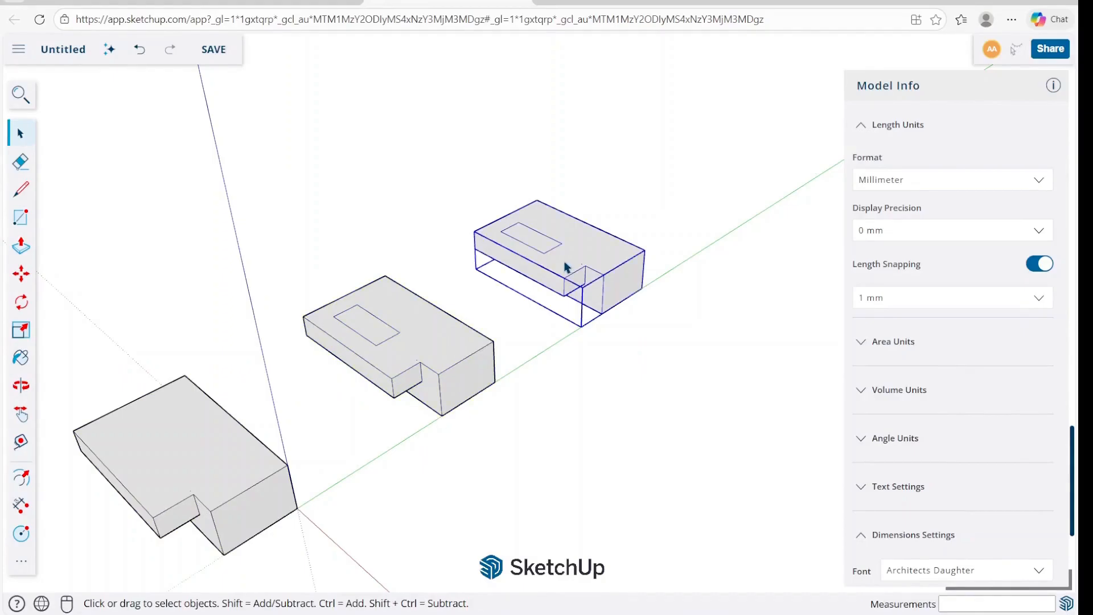
# Push/Pull the rectangle on the far component's top face upward into a tall tower.
pyautogui.doubleClick(380, 318)
pyautogui.doubleClick(549, 255)
pyautogui.press('p')
pyautogui.click(535, 246)
pyautogui.click(530, 135)
pyautogui.press('space')
pyautogui.click(629, 174)
pyautogui.moveTo(595, 318); pyautogui.dragTo(634, 354, button='middle')
pyautogui.scroll(2, 515, 364)
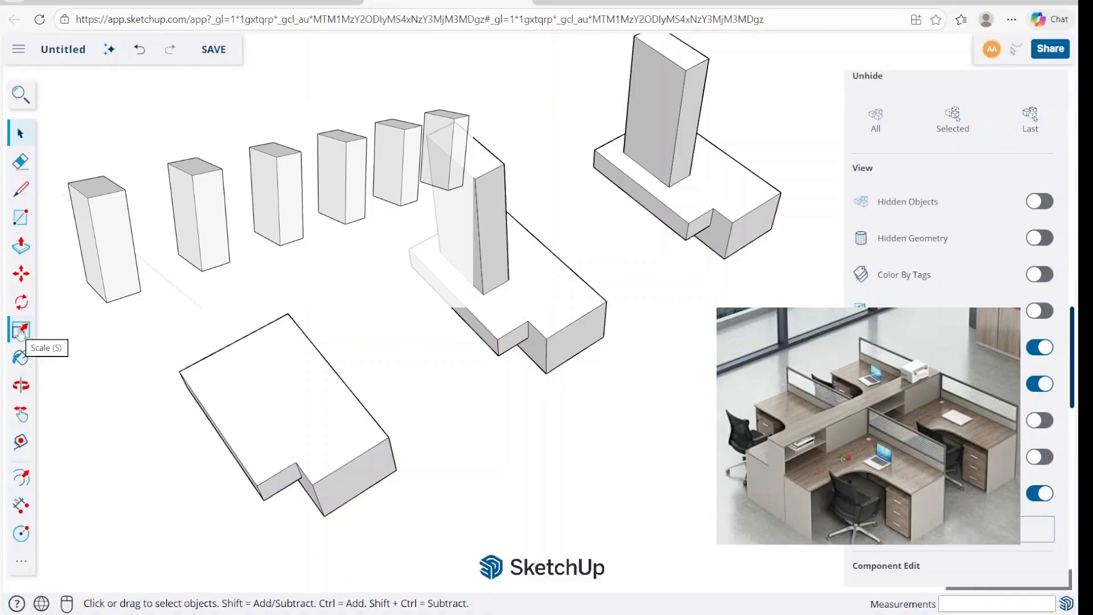
# Rotate the block group 75 degrees about its outer top corner, starting from the green axis direction.
pyautogui.click(21, 302)
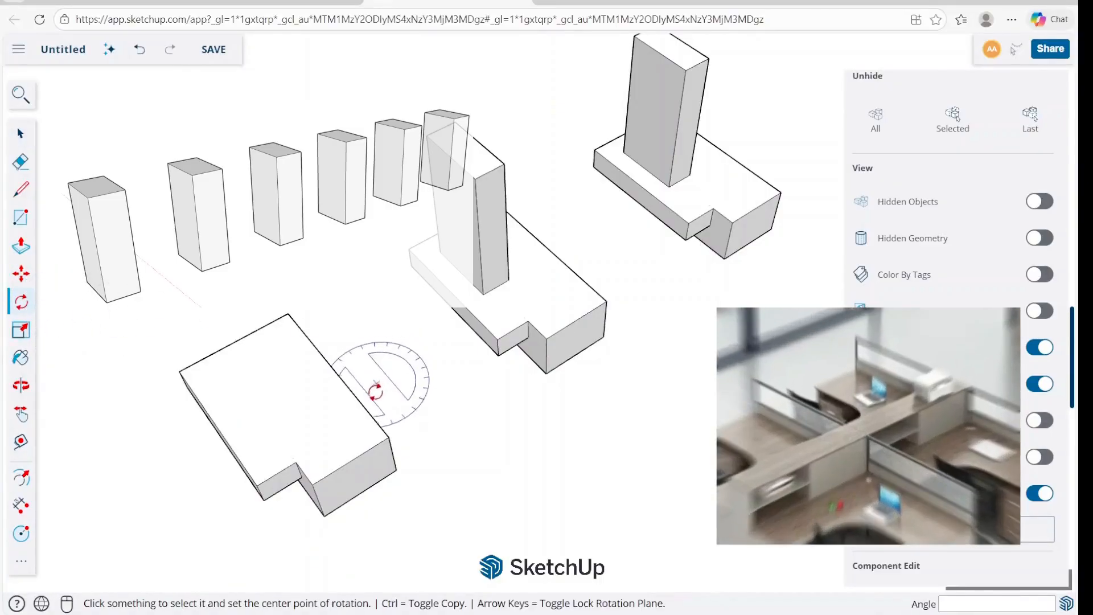
pyautogui.click(388, 437)
pyautogui.click(421, 419)
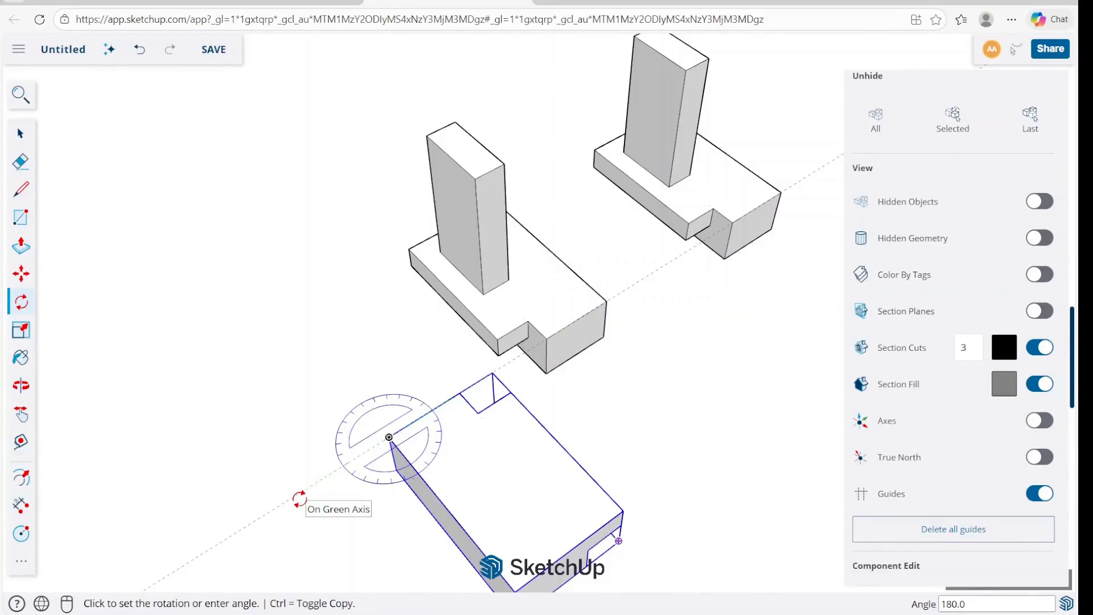
pyautogui.write('75')
pyautogui.press('Return')
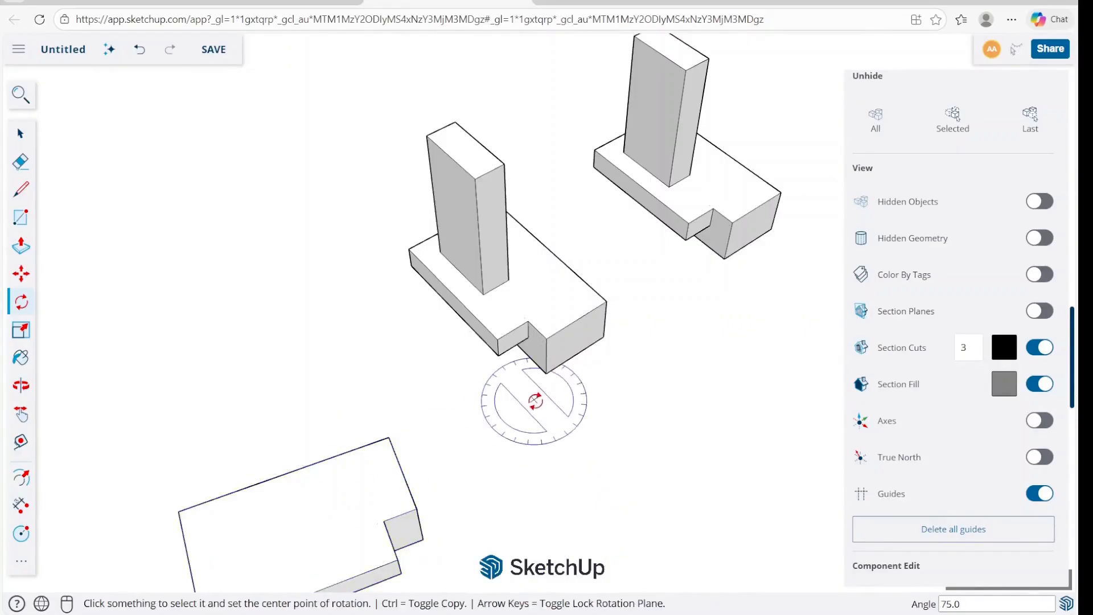
pyautogui.press('space')
# Inspect the rotated block from above and from a low side angle.
pyautogui.scroll(-2, 552, 382)
pyautogui.moveTo(600, 347); pyautogui.dragTo(569, 393, button='middle')
pyautogui.click(385, 527)
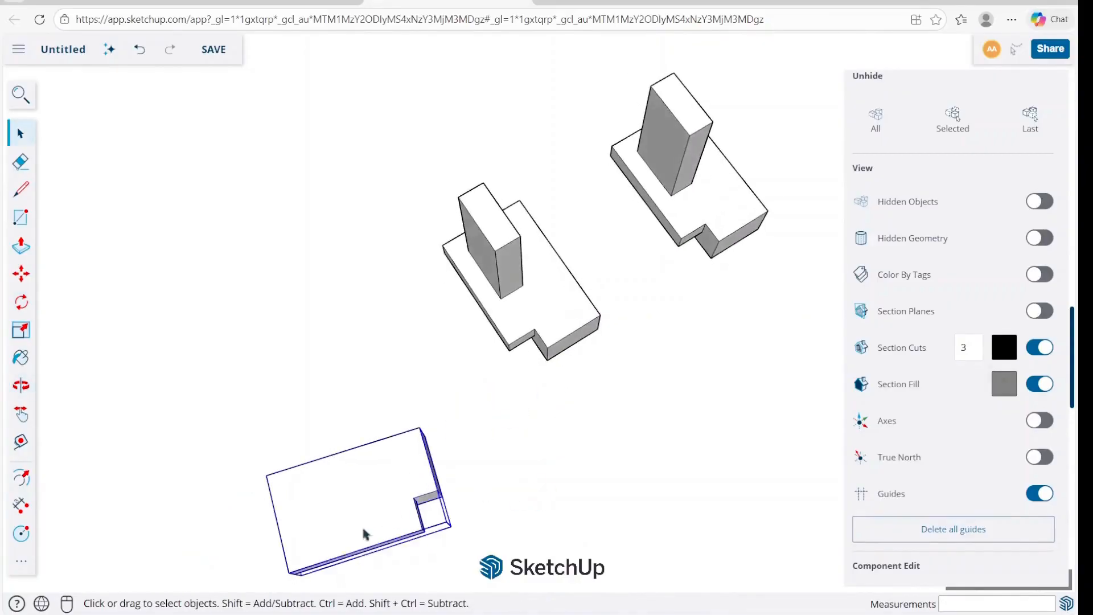
pyautogui.moveTo(385, 521); pyautogui.dragTo(366, 266, button='middle')
pyautogui.moveTo(392, 387); pyautogui.dragTo(402, 268, button='middle')
pyautogui.scroll(5, 366, 383)
pyautogui.scroll(-4, 569, 383)
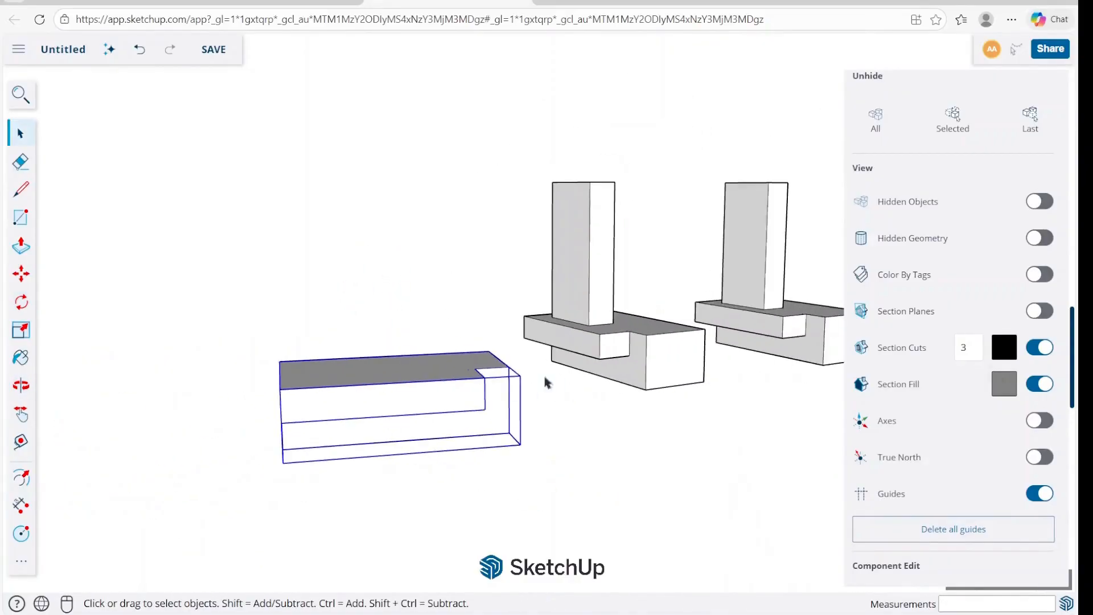
pyautogui.moveTo(399, 367); pyautogui.dragTo(381, 429, button='middle')
pyautogui.scroll(1, 382, 432)
# Draw a rectangle on the top face of the rotated block.
pyautogui.press('r')
pyautogui.click(327, 408)
pyautogui.moveTo(386, 430); pyautogui.dragTo(377, 515, button='middle')
pyautogui.scroll(-3, 431, 433)
pyautogui.scroll(2, 424, 464)
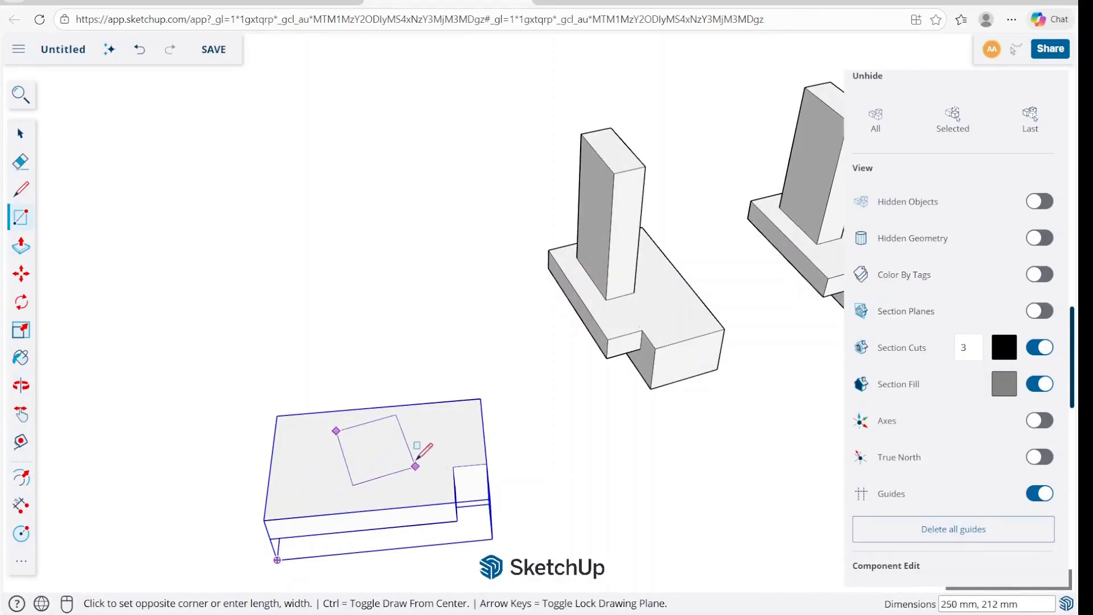
pyautogui.scroll(2, 331, 479)
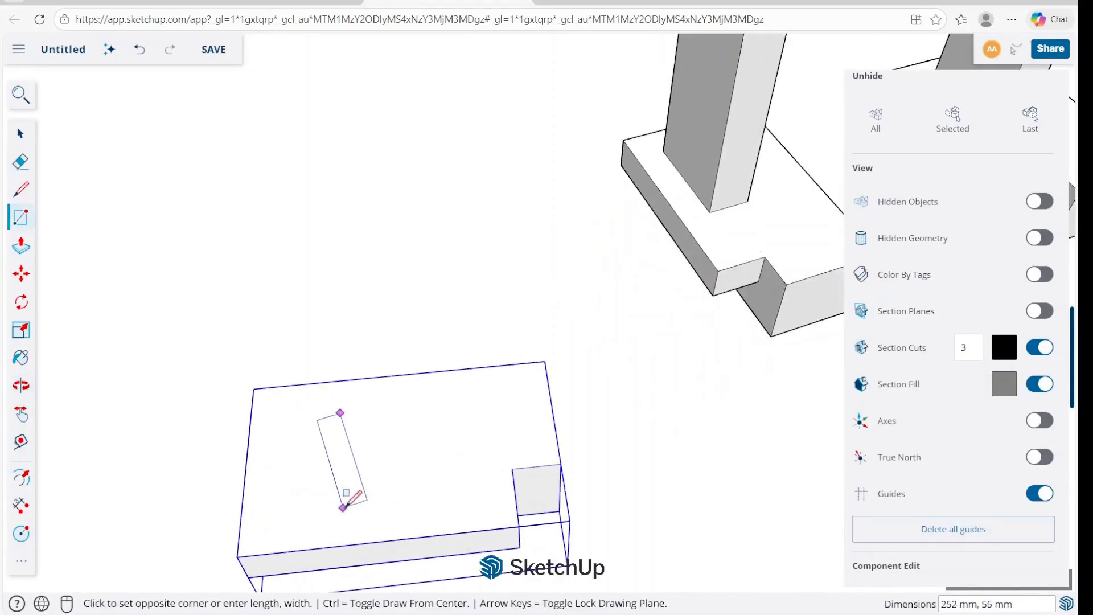
pyautogui.click(464, 484)
# Turn on the display of the model axes.
pyautogui.scroll(-2, 464, 484)
pyautogui.moveTo(465, 484); pyautogui.dragTo(379, 369, button='middle')
pyautogui.scroll(2, 481, 471)
pyautogui.press('space')
pyautogui.click(1036, 421)
pyautogui.click(377, 364)
pyautogui.press('m')
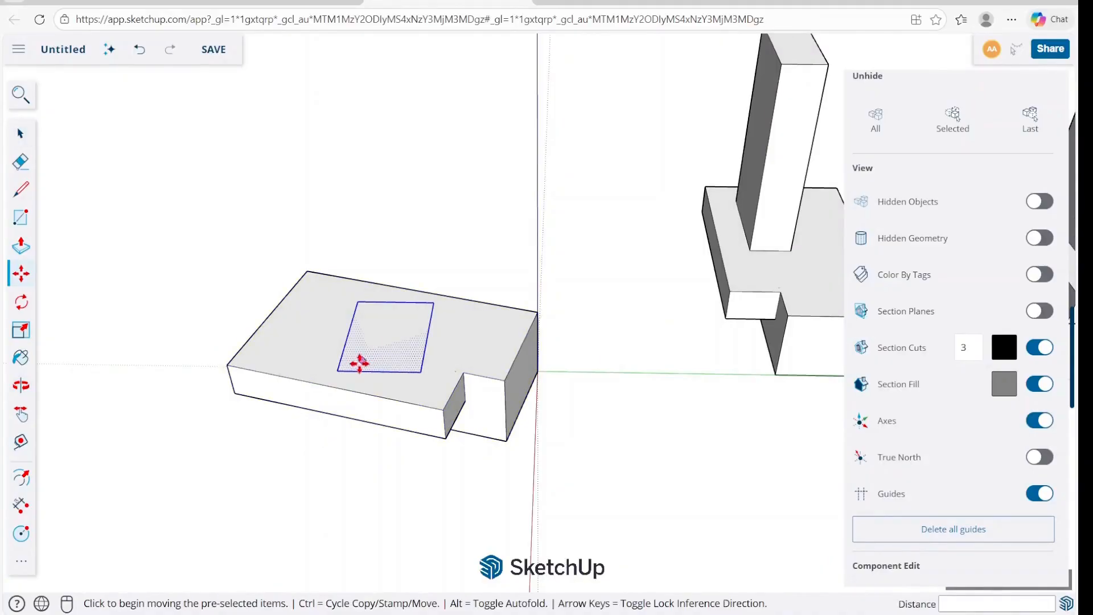
pyautogui.click(338, 370)
pyautogui.press('Escape')
pyautogui.moveTo(537, 371); pyautogui.dragTo(464, 434, button='middle')
pyautogui.press('space')
pyautogui.scroll(5, 512, 339)
pyautogui.press('r')
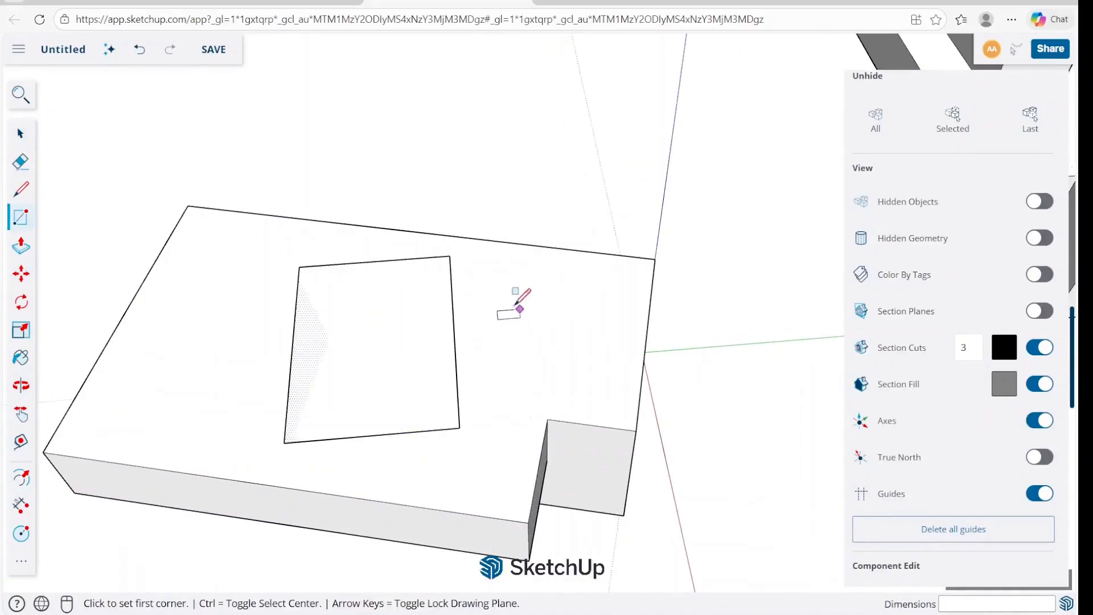
pyautogui.click(495, 300)
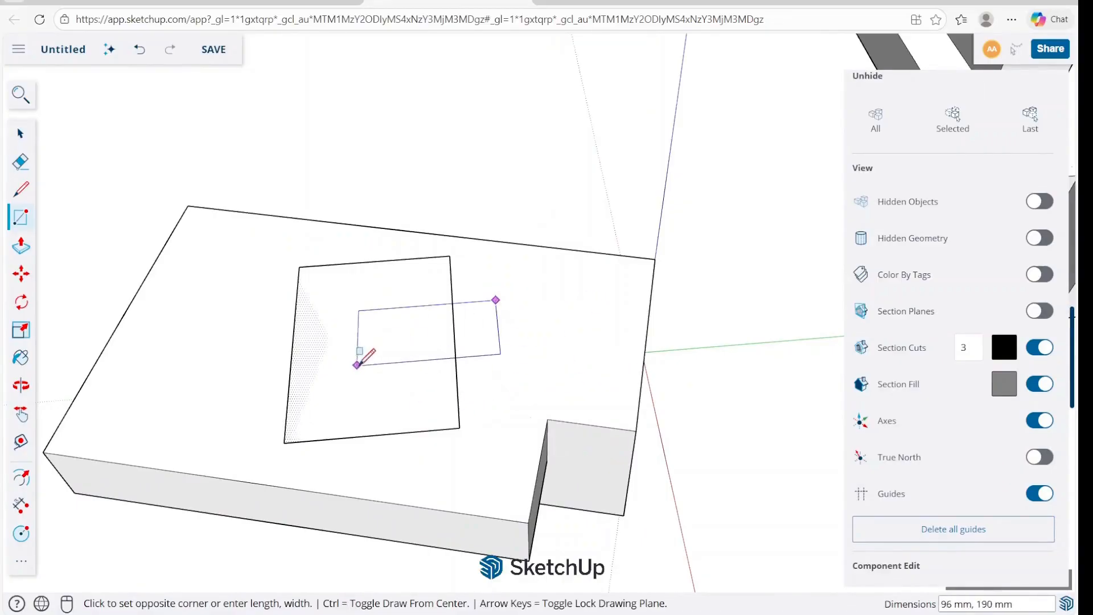
pyautogui.press('space')
# Push/Pull the rectangle upward into a shallow box and group it.
pyautogui.press('p')
pyautogui.click(428, 357)
pyautogui.click(422, 335)
pyautogui.press('space')
pyautogui.tripleClick(422, 338)
pyautogui.rightClick(422, 338)
pyautogui.press('Escape')
# Move the shallow box by its bottom corner onto the block's outer top corner above the origin.
pyautogui.moveTo(583, 380); pyautogui.dragTo(524, 291, button='middle')
pyautogui.press('m')
pyautogui.click(484, 258)
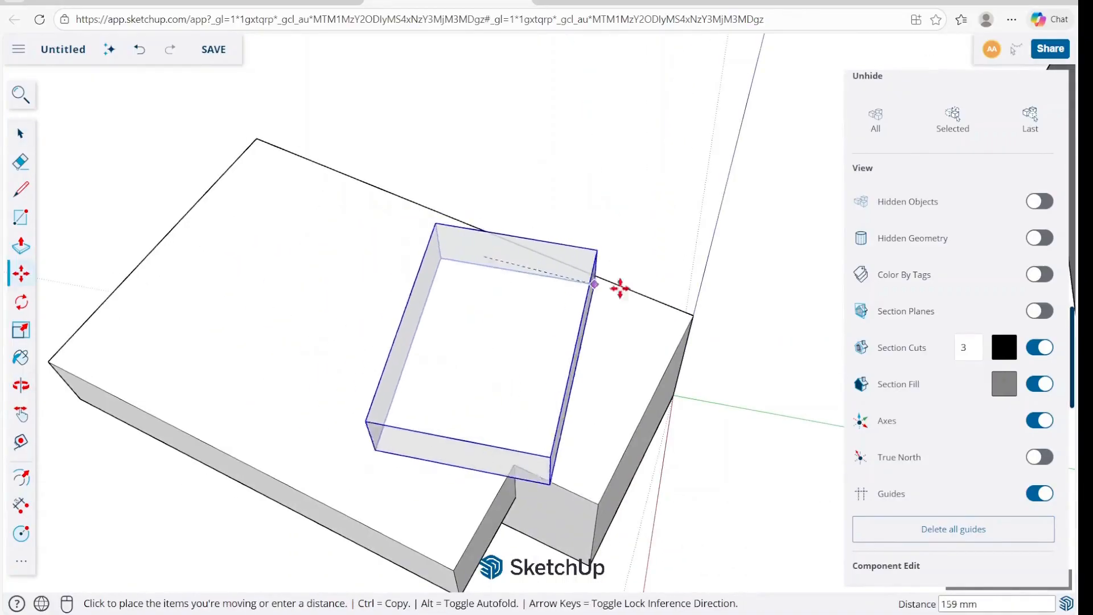
pyautogui.click(693, 315)
# Rotate the shallow box about the shared corner until it lines up with the block's top edge.
pyautogui.moveTo(671, 319); pyautogui.dragTo(565, 176, button='middle')
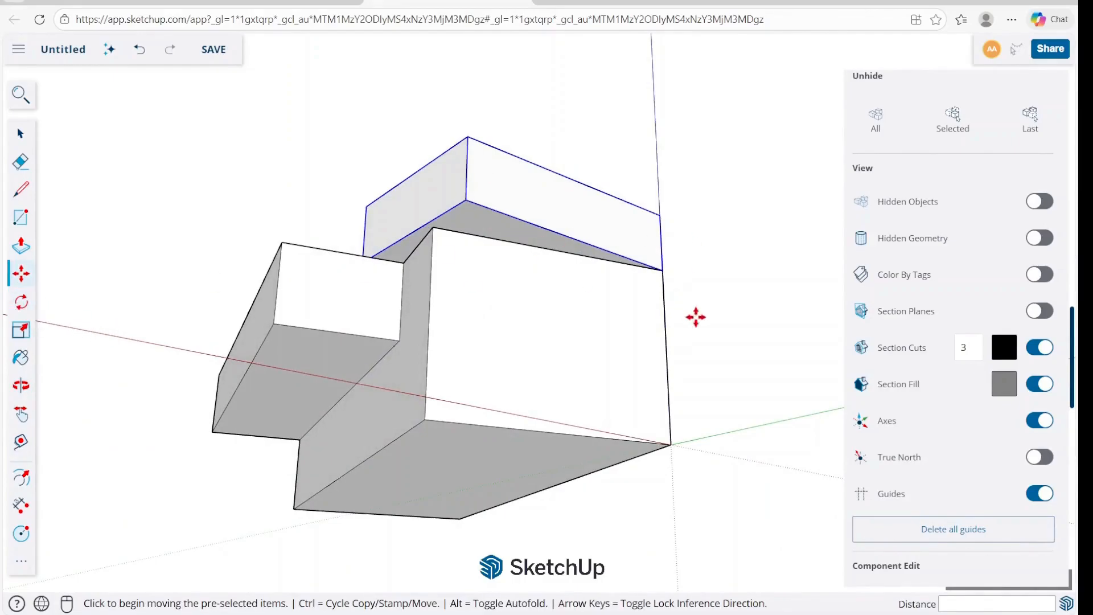
pyautogui.press('q')
pyautogui.scroll(6, 660, 262)
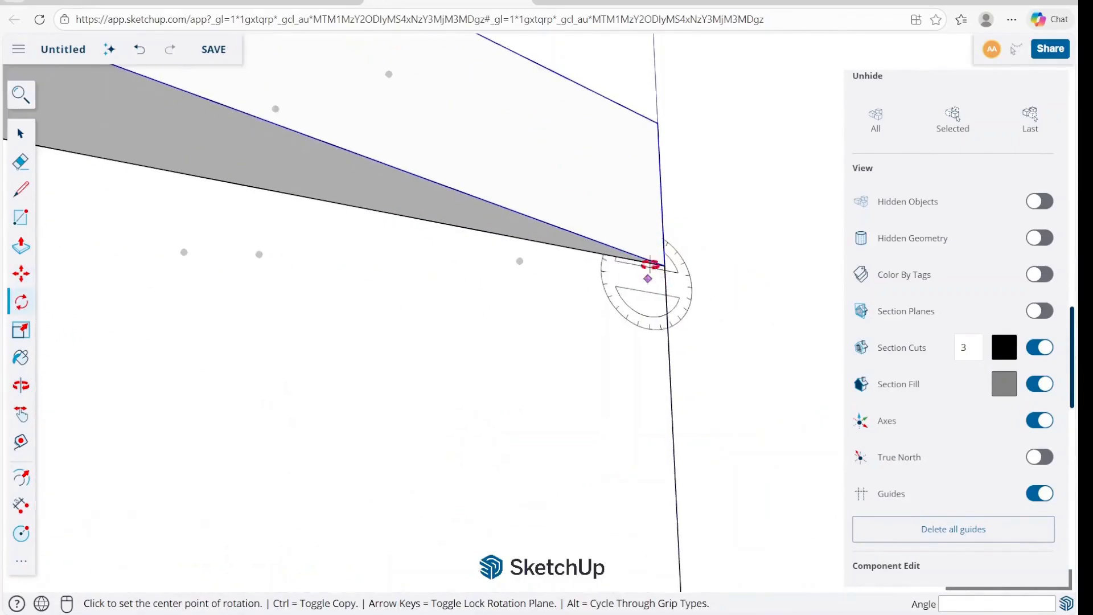
pyautogui.moveTo(658, 237); pyautogui.dragTo(673, 210, button='middle')
pyautogui.click(672, 211)
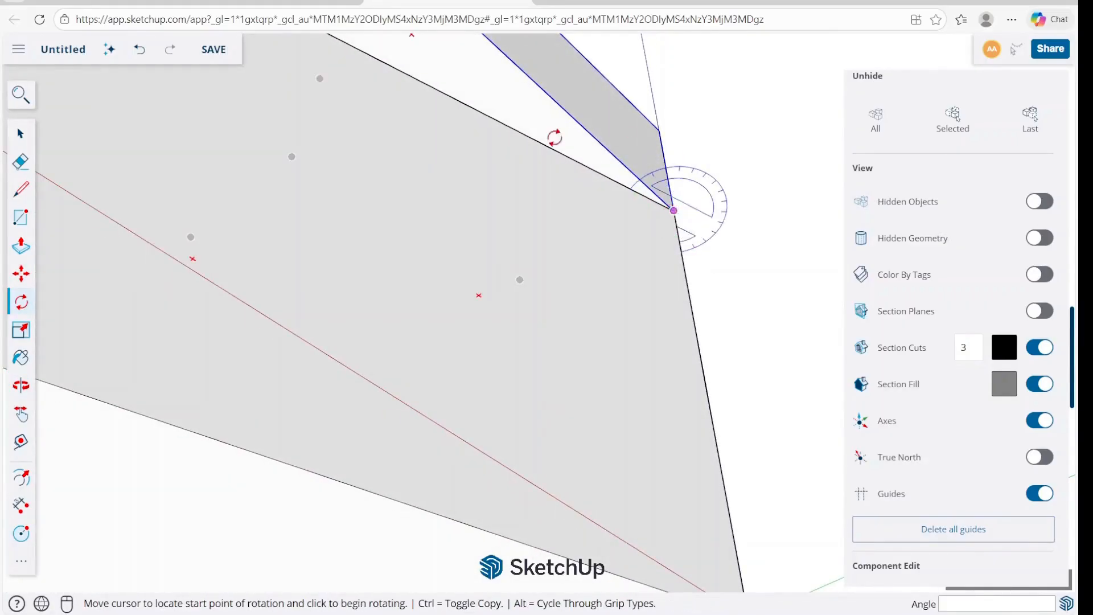
pyautogui.click(546, 93)
pyautogui.click(500, 121)
pyautogui.moveTo(501, 121); pyautogui.dragTo(461, 354, button='middle')
pyautogui.press('space')
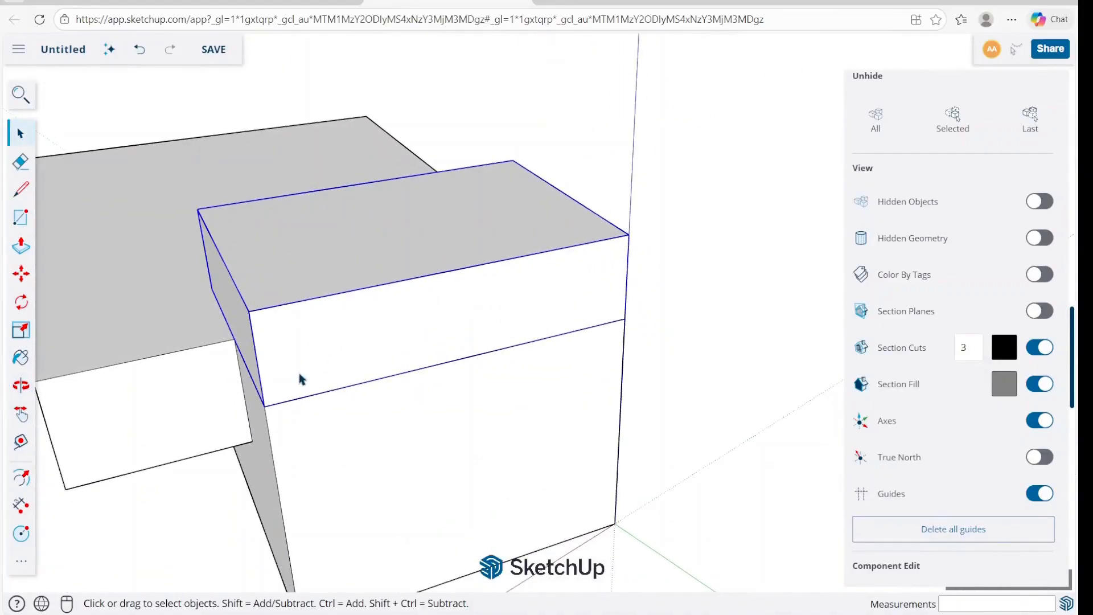
# Rotate the shallow box about a point on its lower front edge until it stands upright on the block.
pyautogui.press('r')
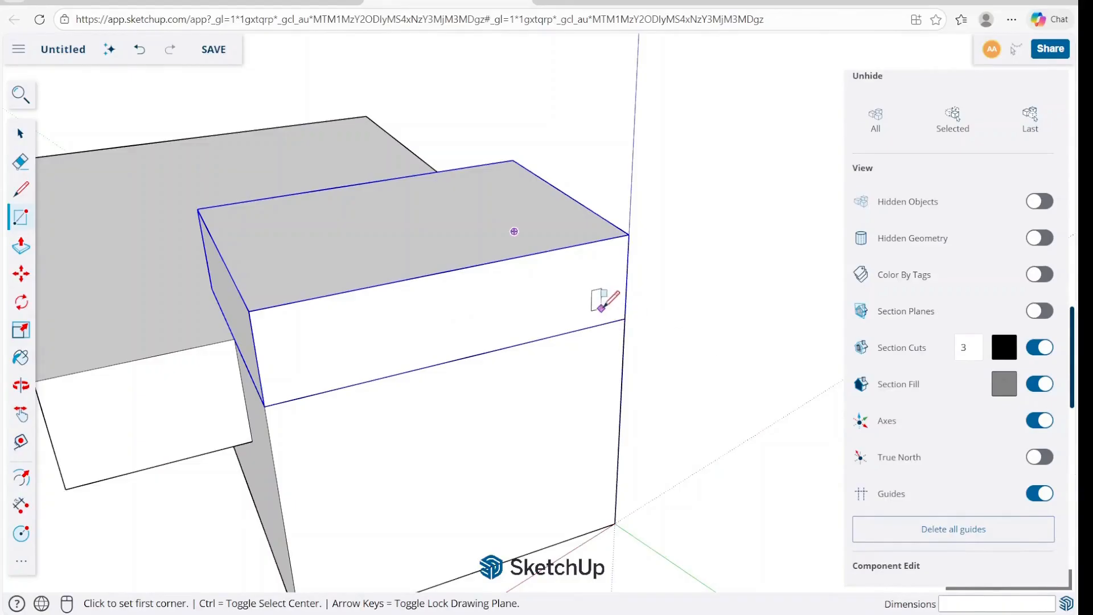
pyautogui.press('space')
pyautogui.press('q')
pyautogui.moveTo(625, 317); pyautogui.dragTo(537, 349, button='middle')
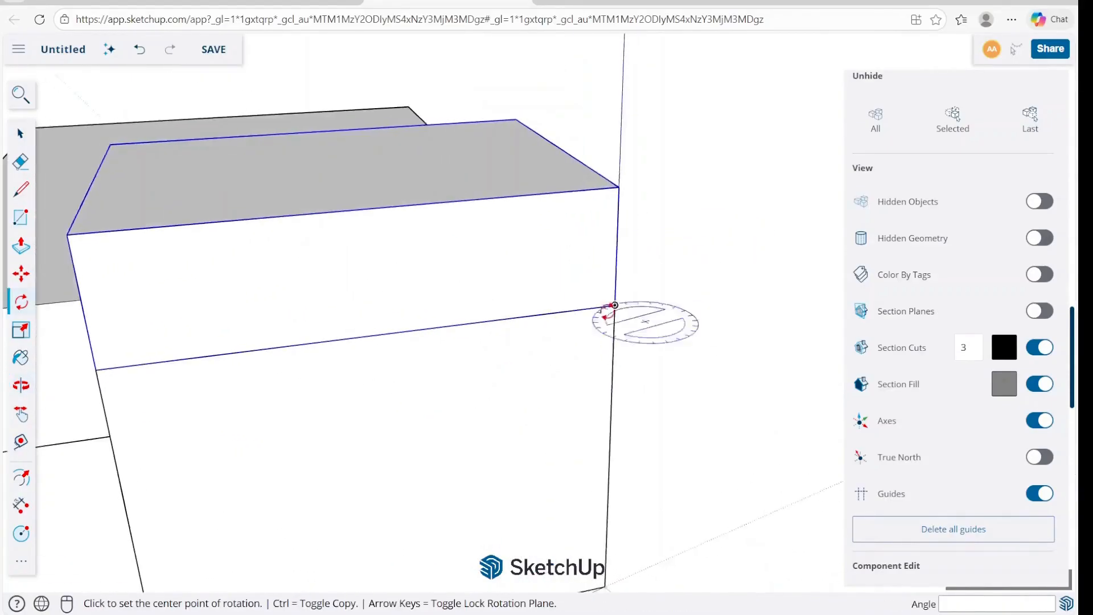
pyautogui.scroll(5, 617, 300)
pyautogui.scroll(-6, 619, 296)
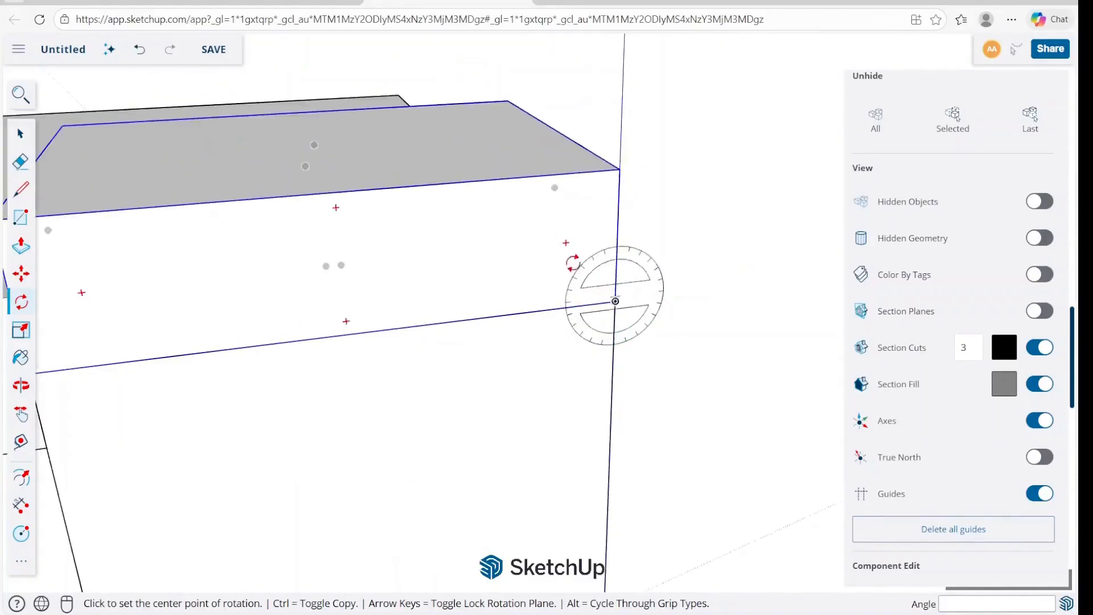
pyautogui.moveTo(542, 265); pyautogui.dragTo(525, 429, button='middle')
pyautogui.scroll(3, 520, 312)
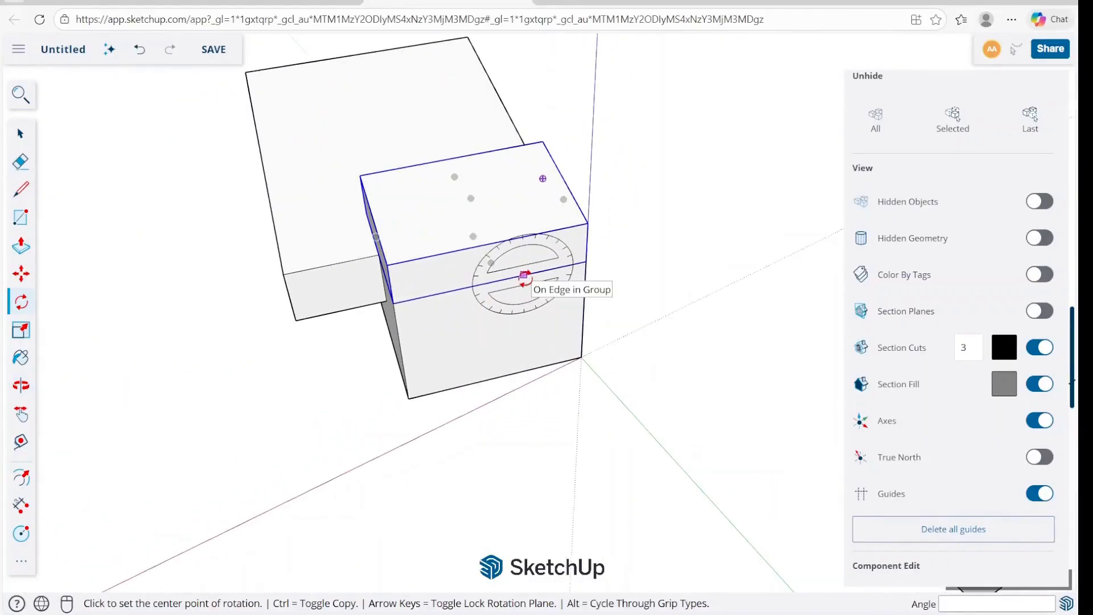
pyautogui.click(492, 281)
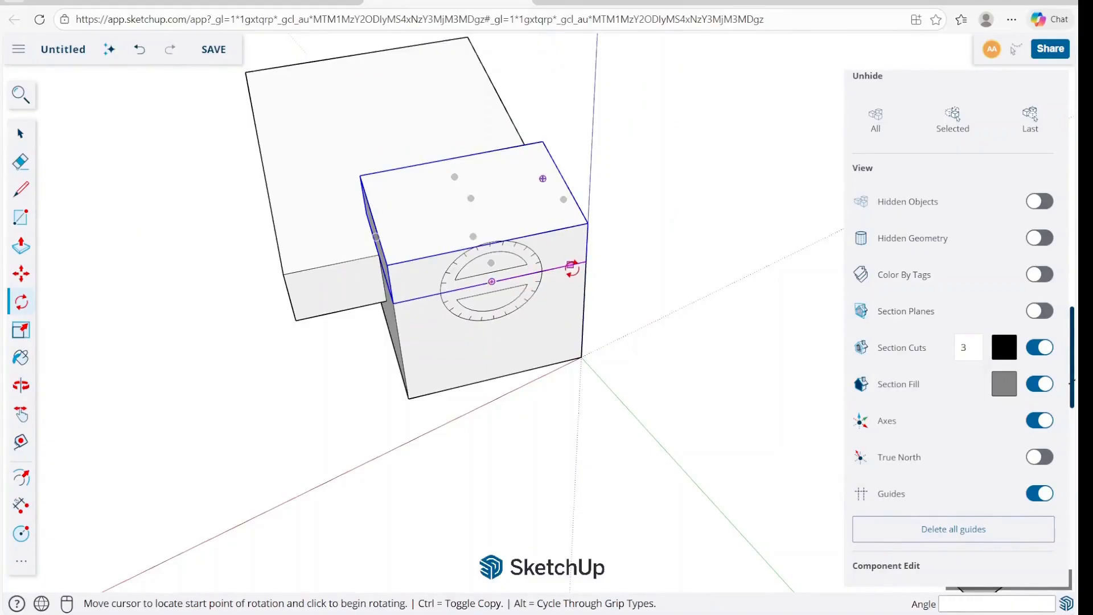
pyautogui.click(570, 264)
pyautogui.click(497, 334)
# Move the upright box by its bottom corner onto the block's outer top corner above the origin.
pyautogui.press('m')
pyautogui.click(539, 339)
pyautogui.click(586, 260)
pyautogui.press('space')
# Rotate the upright box 45° about the vertical axis through the midpoint of its long top edge.
pyautogui.moveTo(551, 286); pyautogui.dragTo(800, 251, button='middle')
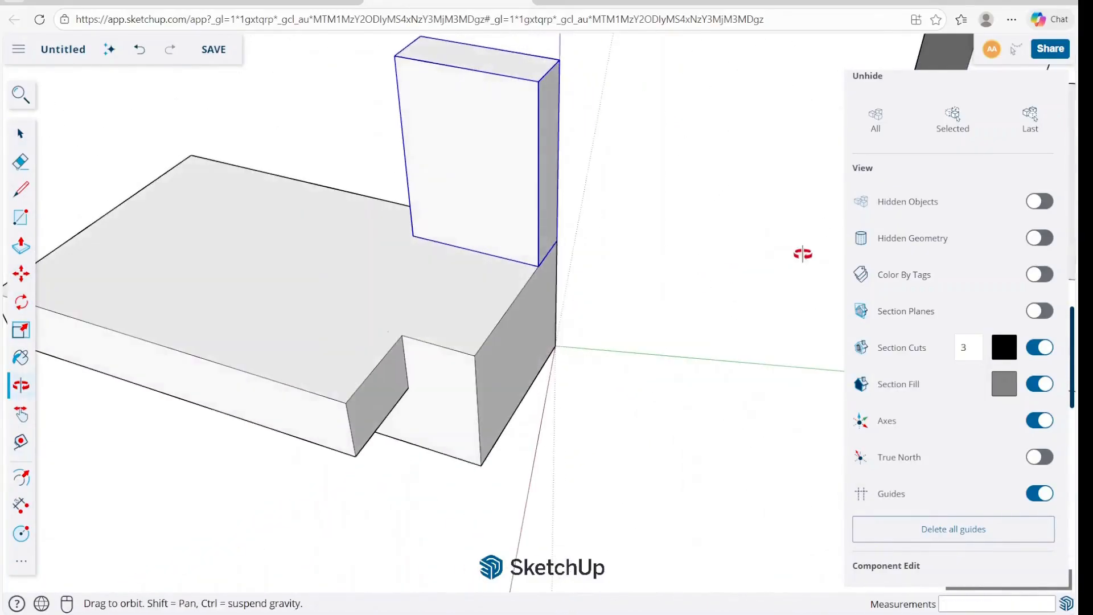
pyautogui.scroll(3, 510, 159)
pyautogui.moveTo(509, 159); pyautogui.dragTo(500, 244, button='middle')
pyautogui.press('r')
pyautogui.press('q')
pyautogui.click(457, 230)
pyautogui.click(525, 270)
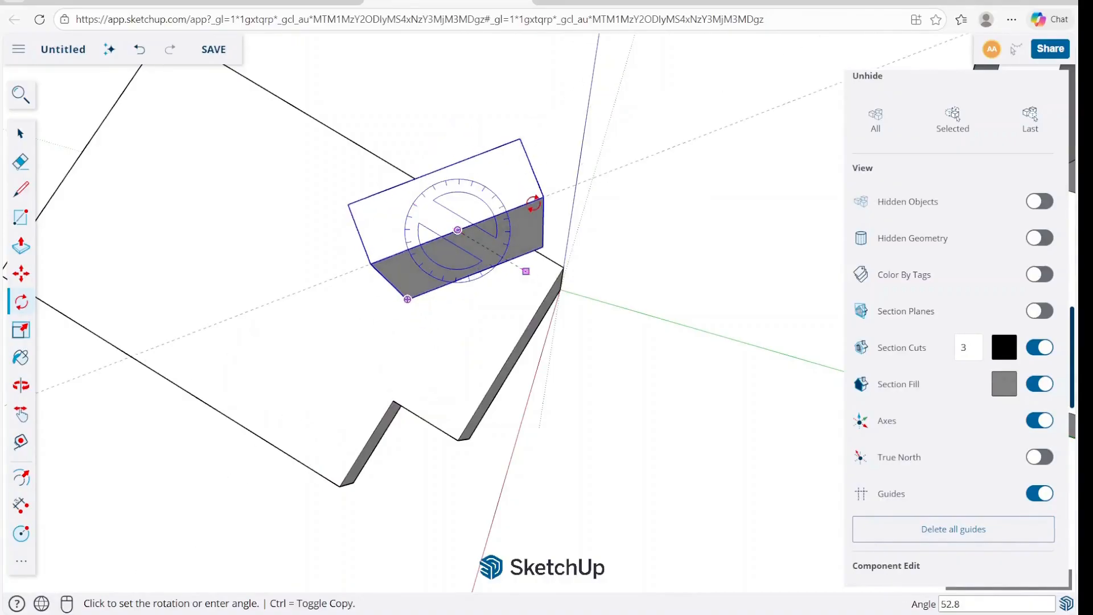
pyautogui.click(582, 243)
# Move the angled box by its bottom corner inward to the middle of the block's top face.
pyautogui.moveTo(582, 246); pyautogui.dragTo(524, 216, button='middle')
pyautogui.press('m')
pyautogui.click(577, 268)
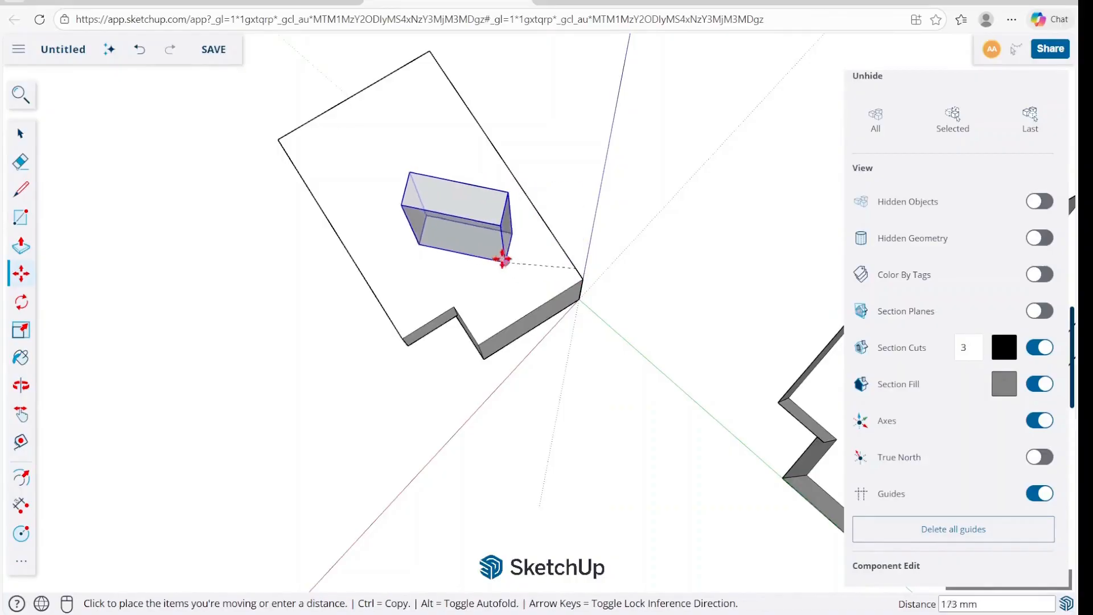
pyautogui.click(470, 237)
pyautogui.press('space')
# Copy the angled box group and paste it inside the neighbouring block component, beside the tall box.
pyautogui.moveTo(470, 238); pyautogui.dragTo(409, 260, button='middle')
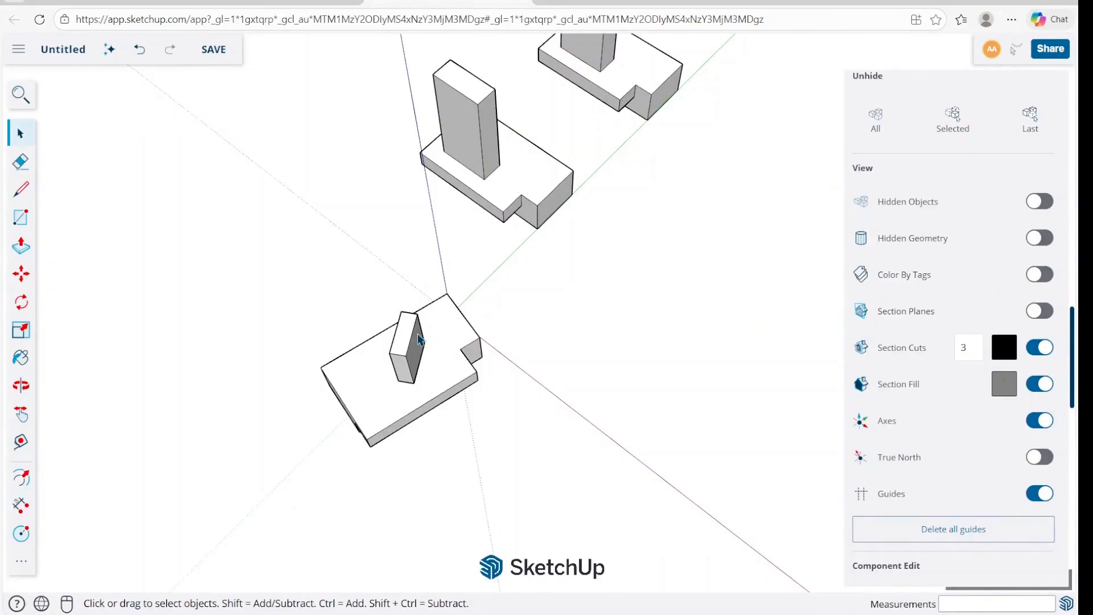
pyautogui.rightClick(410, 363)
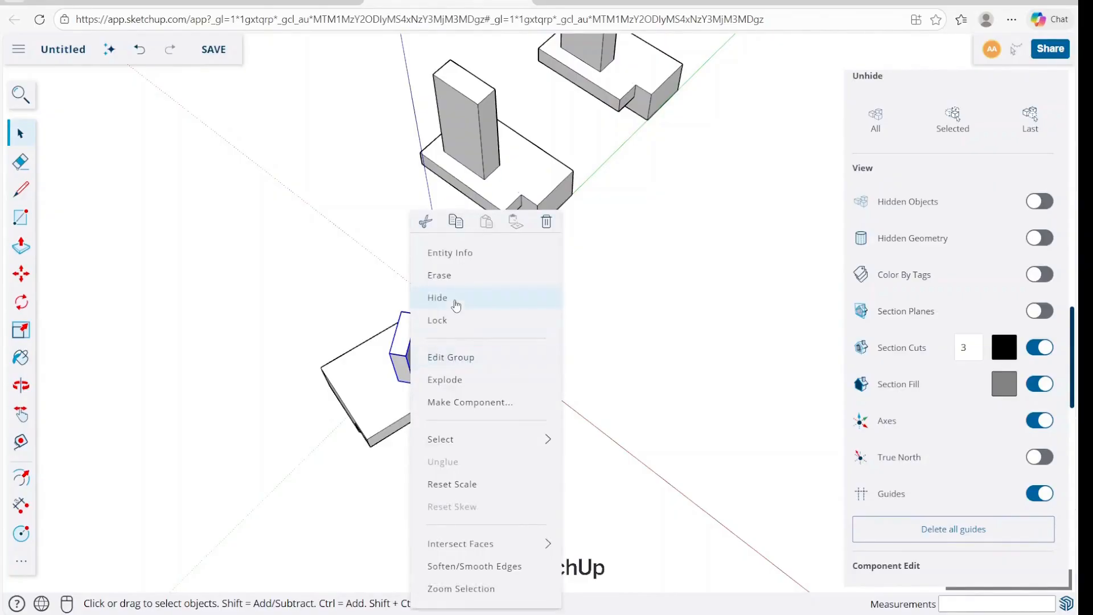
pyautogui.click(455, 224)
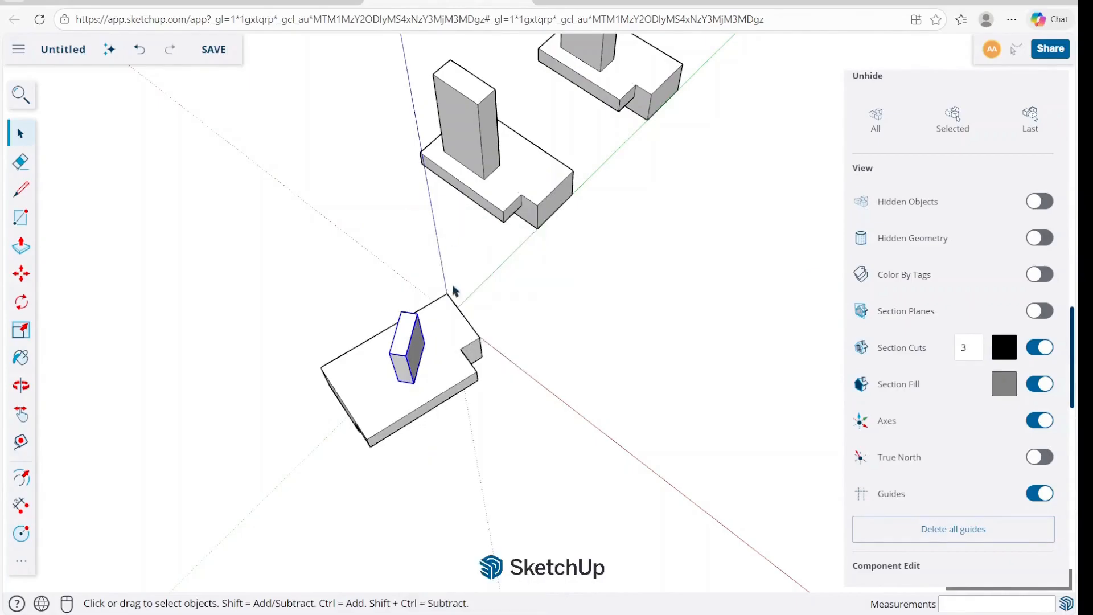
pyautogui.rightClick(414, 369)
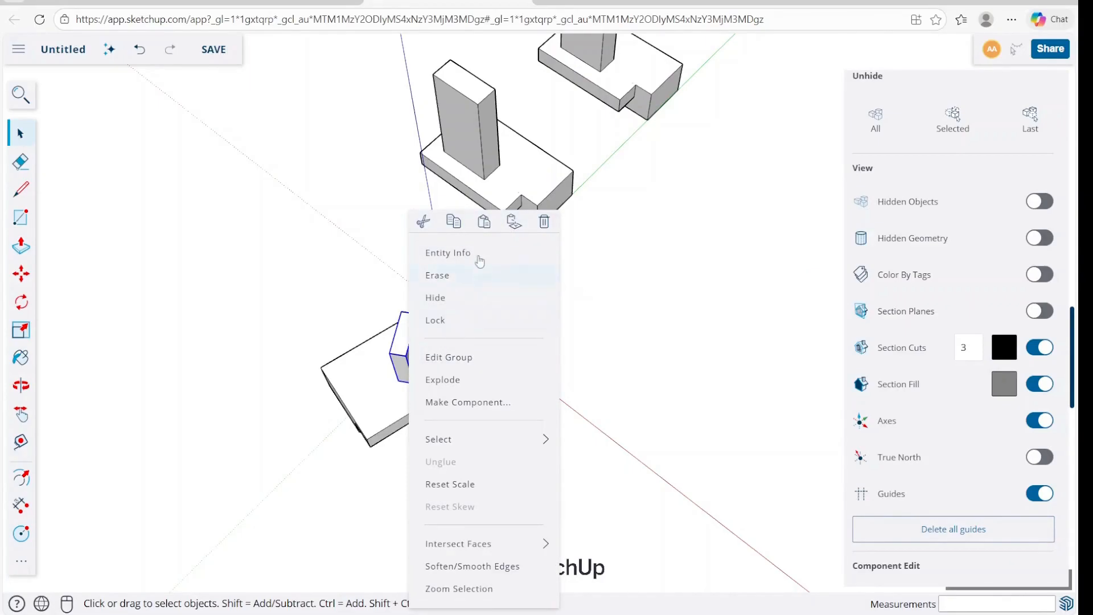
pyautogui.click(638, 204)
pyautogui.doubleClick(495, 177)
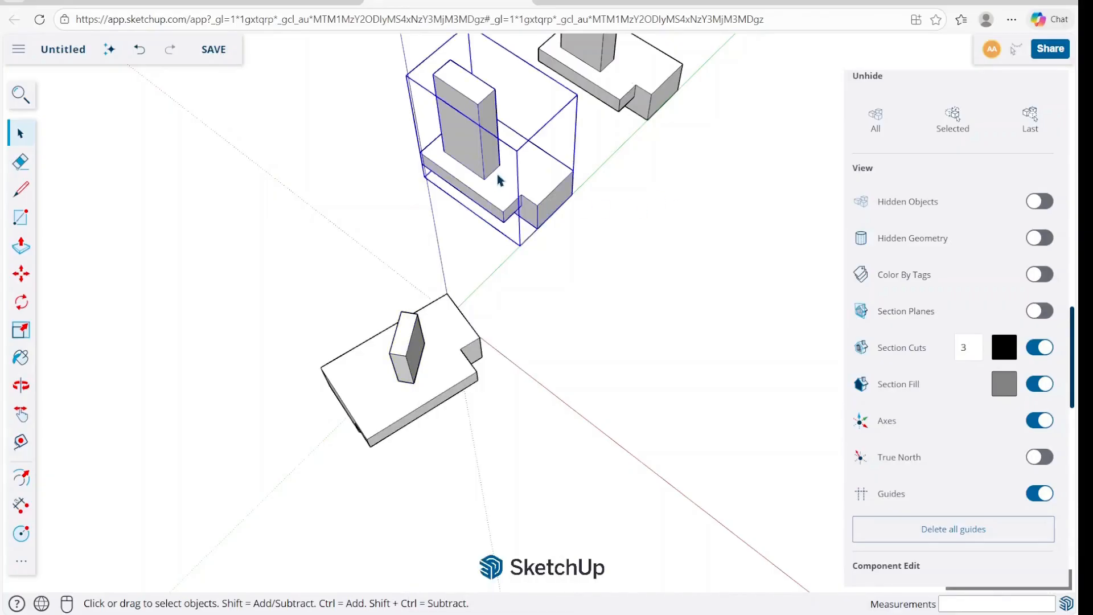
pyautogui.rightClick(519, 167)
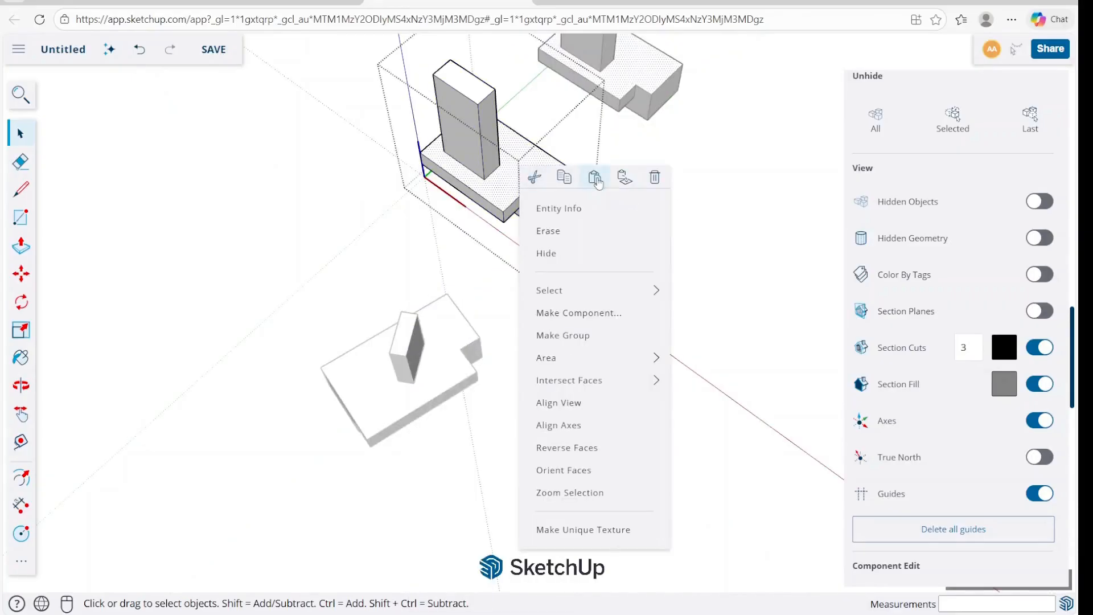
pyautogui.click(595, 178)
pyautogui.click(500, 182)
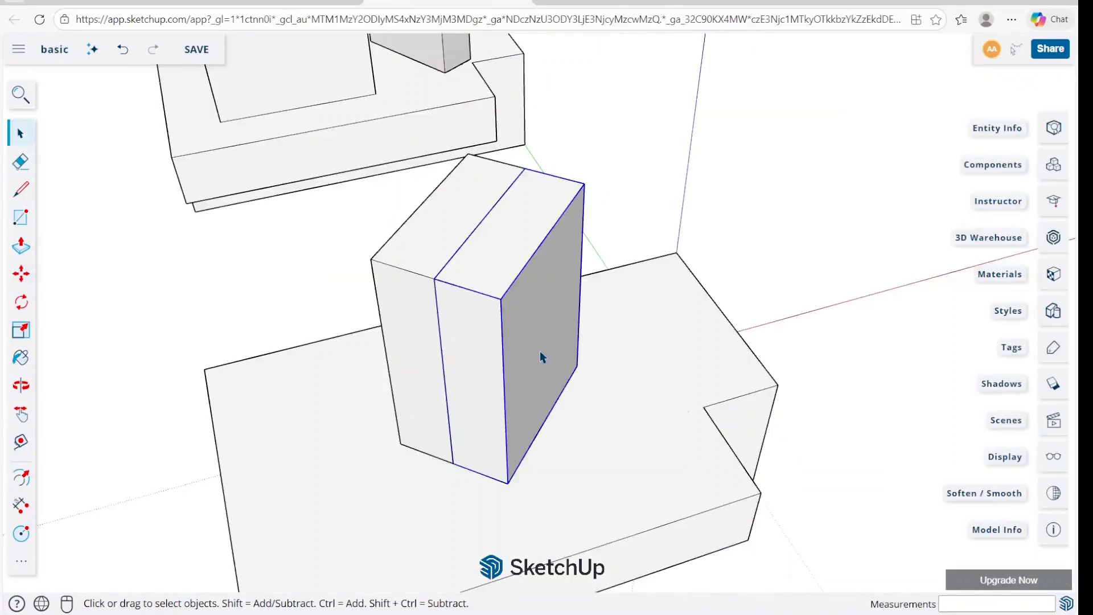
# Scale the selected box from its outer face grip to widen it away from the adjoining box.
pyautogui.press('s')
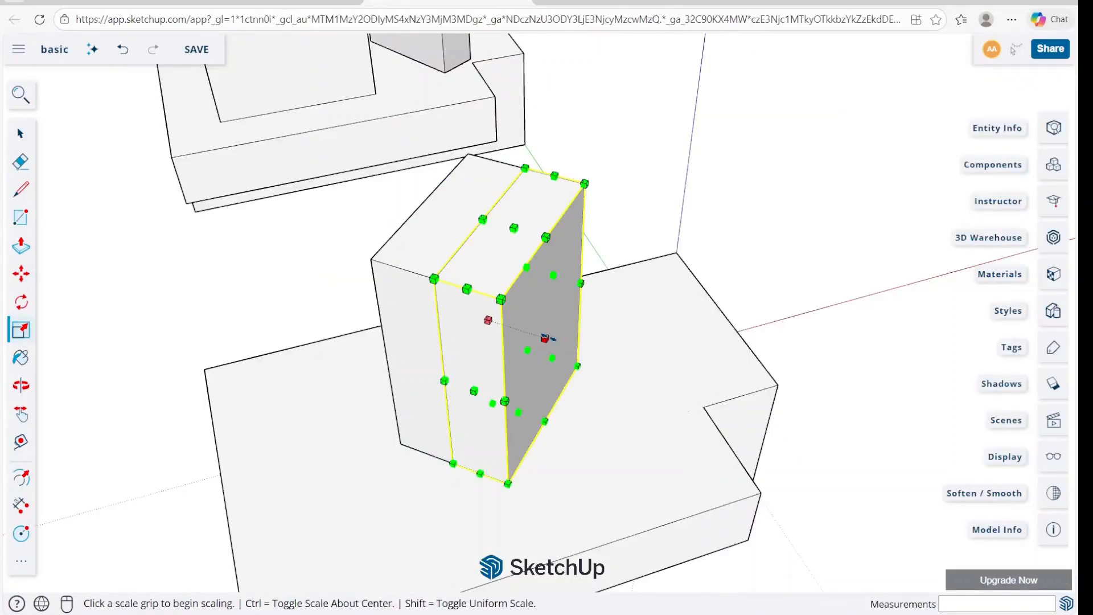
pyautogui.click(545, 338)
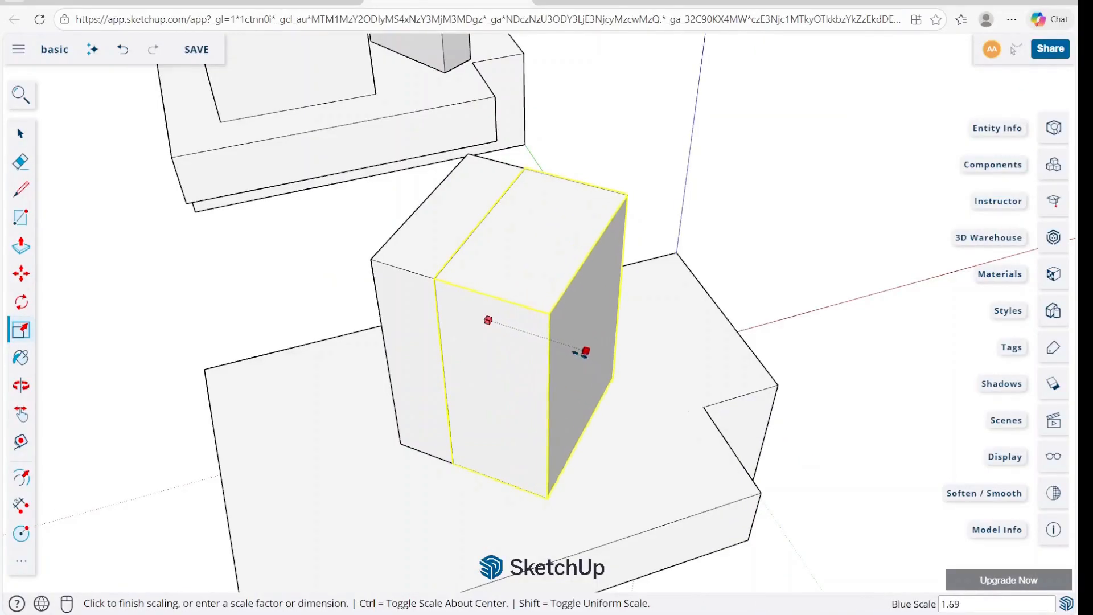
pyautogui.click(646, 405)
pyautogui.press('space')
# Scale the adjoining box outward from its opposite face grip to a thickness of about 150 mm.
pyautogui.moveTo(686, 356); pyautogui.dragTo(516, 332, button='middle')
pyautogui.press('s')
pyautogui.click(501, 340)
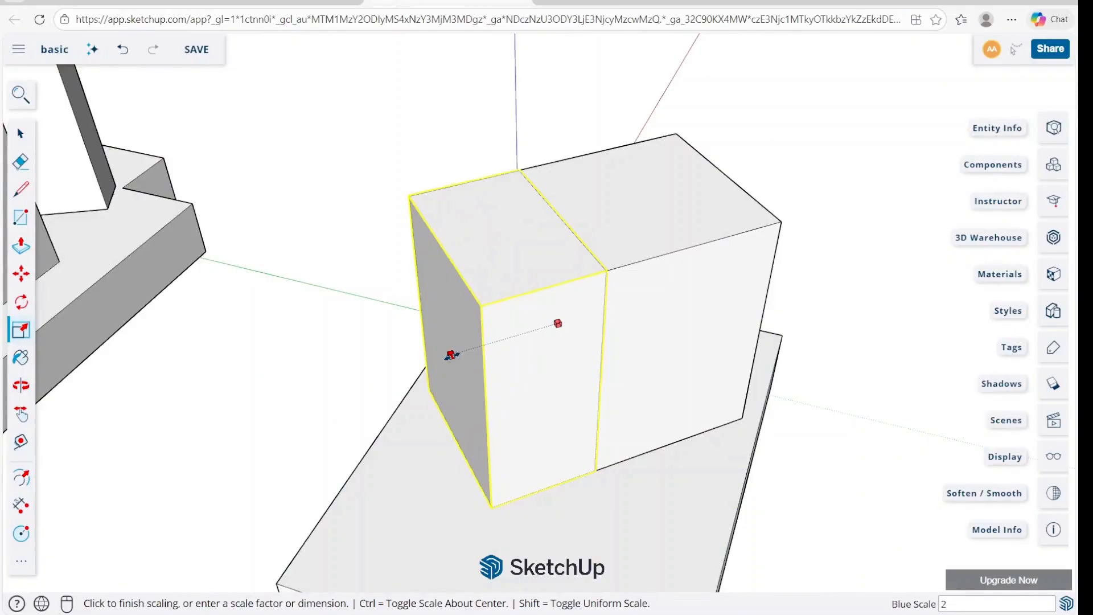
pyautogui.click(438, 358)
pyautogui.press('space')
# Measure the top edge of the scaled adjoining box with the Tape Measure from corner to corner.
pyautogui.press('t')
pyautogui.click(606, 271)
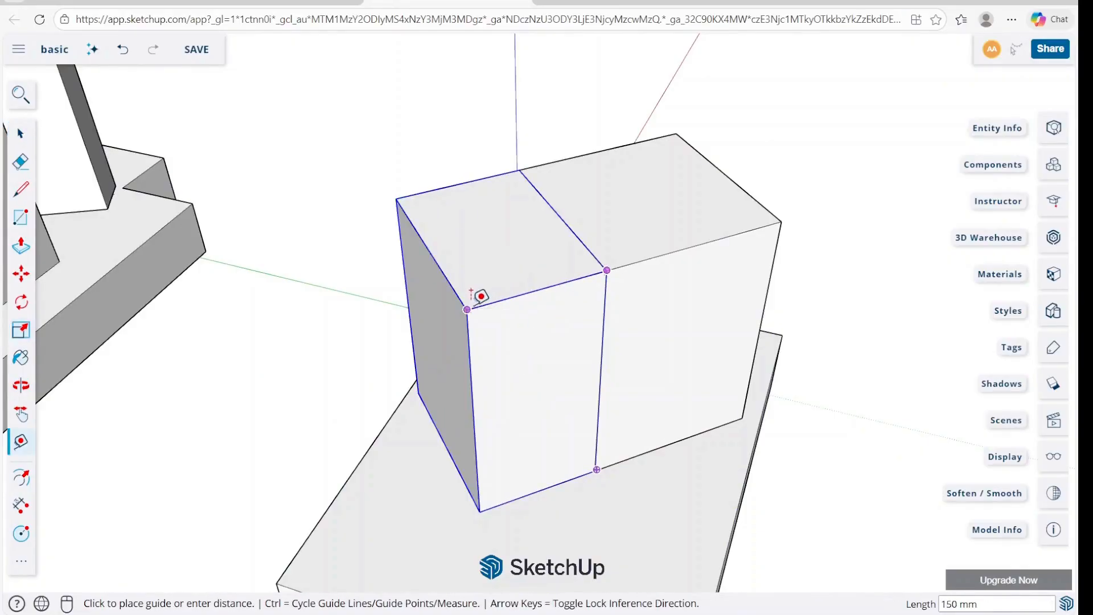
pyautogui.press('space')
pyautogui.scroll(-3, 518, 326)
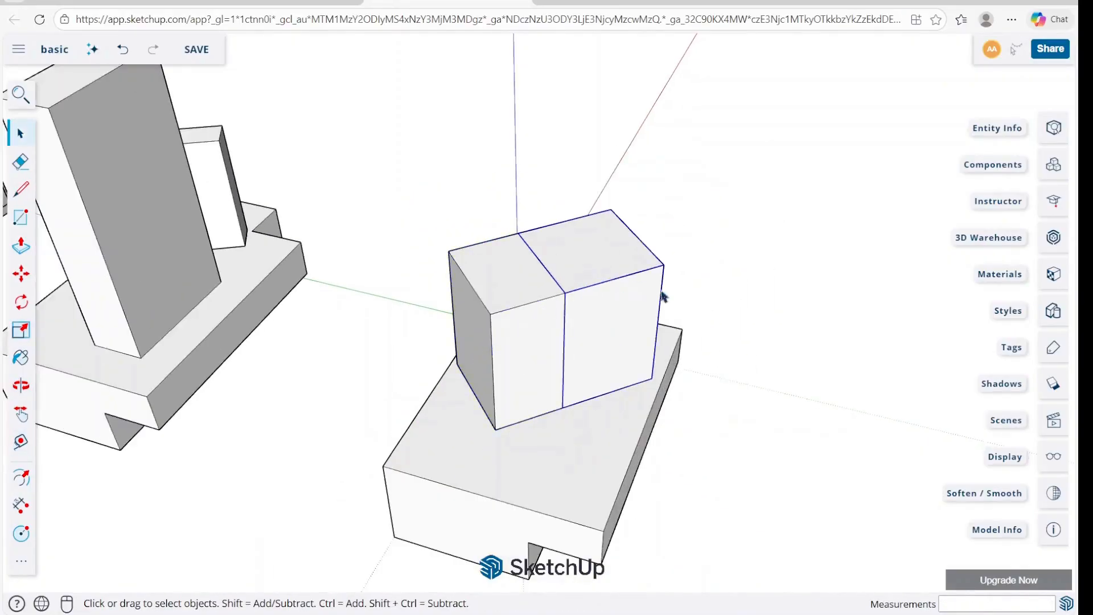
# Try scaling the wider box uniformly by about 1.59 from its top corner grip, and undo it.
pyautogui.moveTo(654, 295); pyautogui.dragTo(593, 305, button='middle')
pyautogui.press('s')
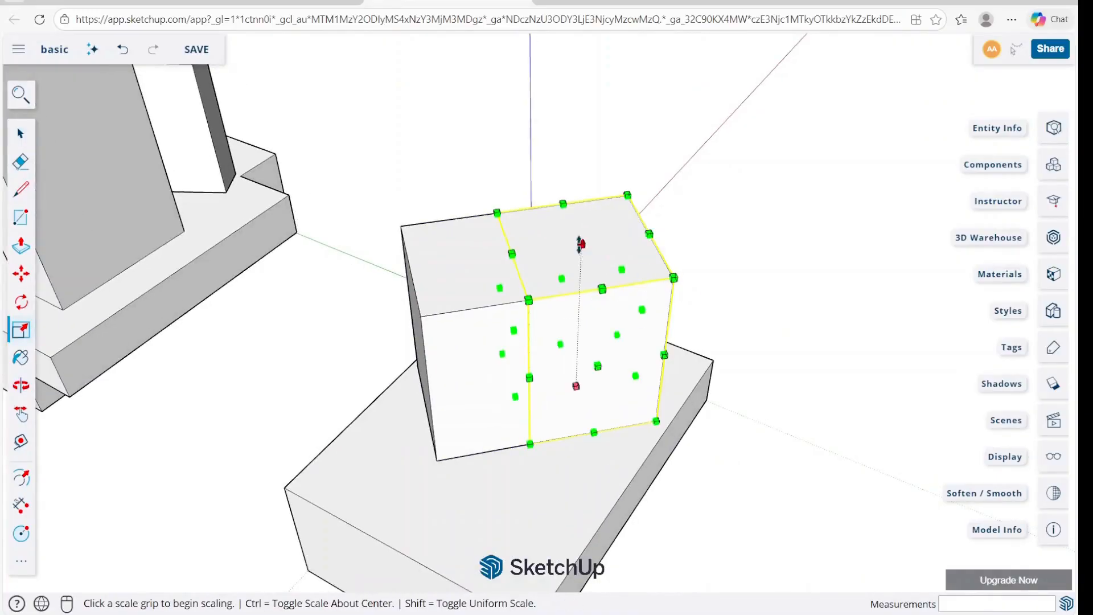
pyautogui.click(673, 278)
pyautogui.scroll(-3, 841, 239)
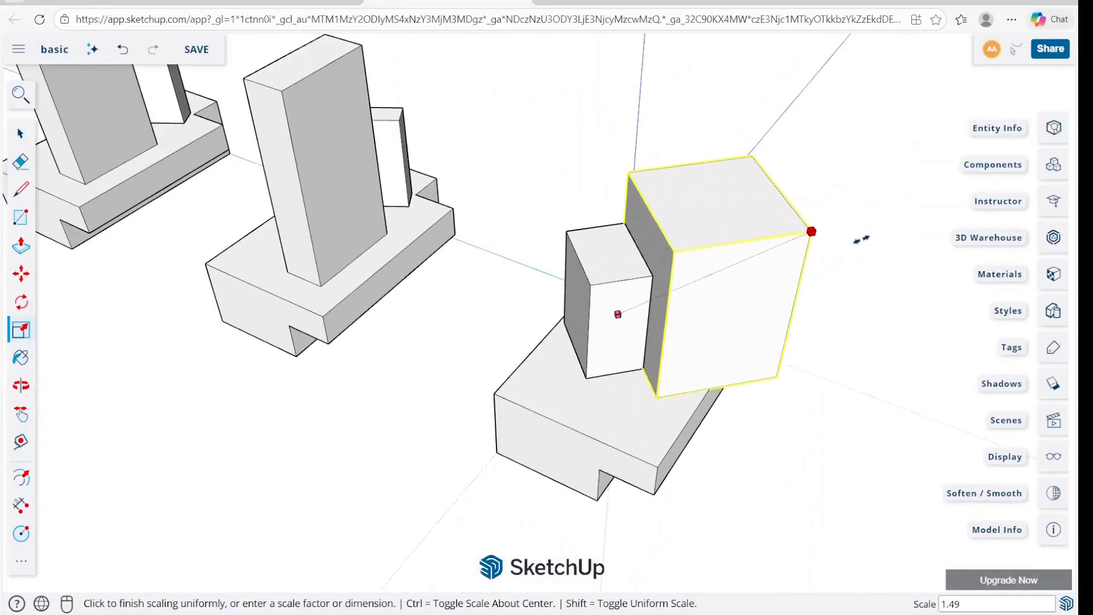
pyautogui.click(851, 264)
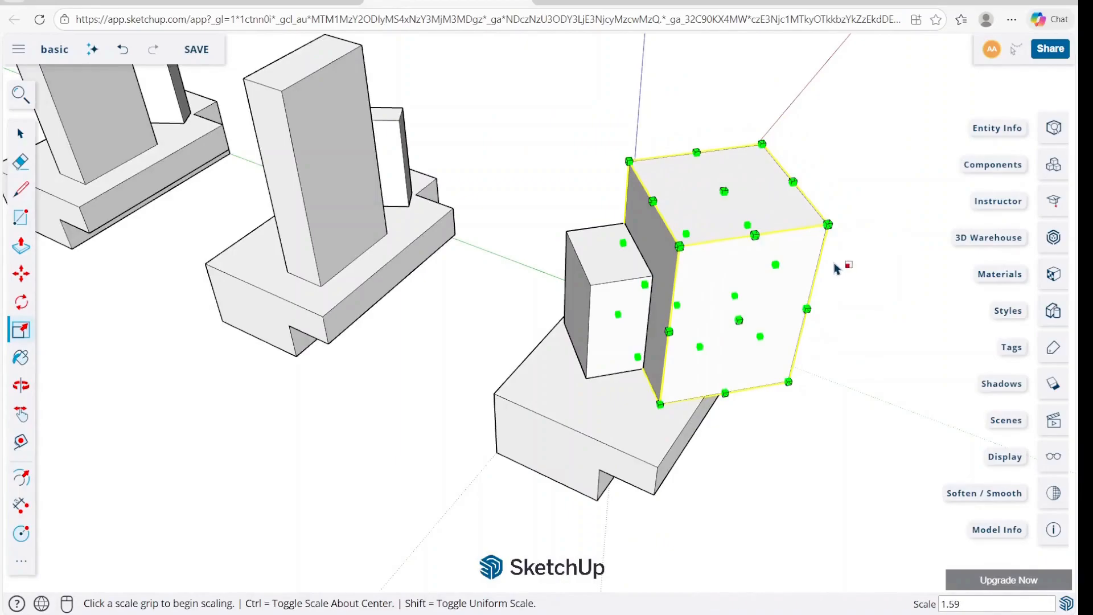
pyautogui.hotkey('ctrl', 'z')
# Try scaling the wider box in two directions from a top edge grip and from a face grip, undoing each attempt.
pyautogui.scroll(2, 693, 278)
pyautogui.click(694, 270)
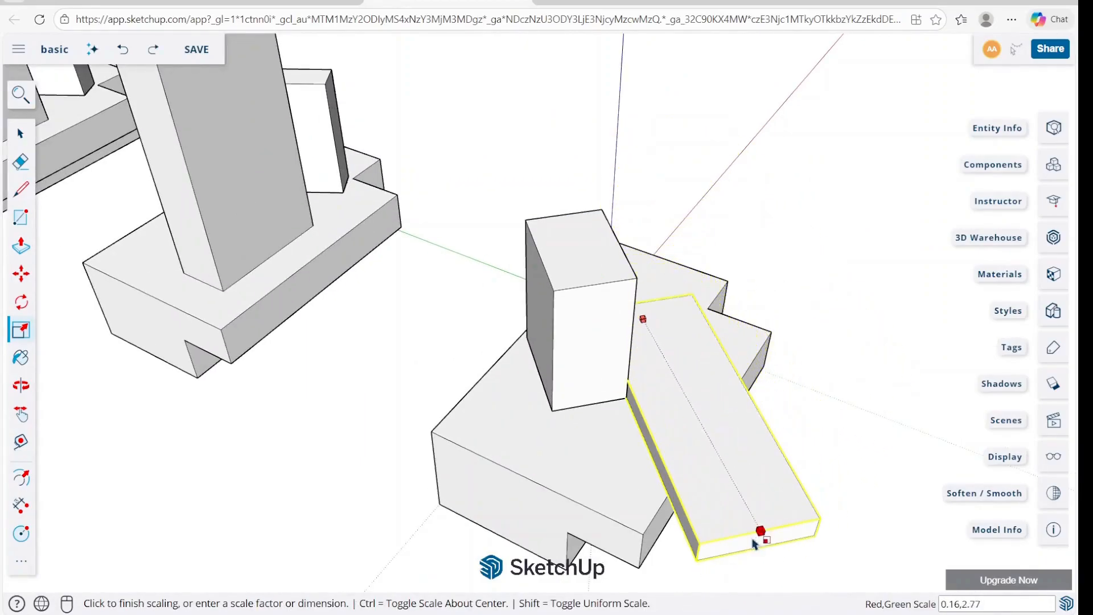
pyautogui.click(740, 307)
pyautogui.hotkey('ctrl', 'z')
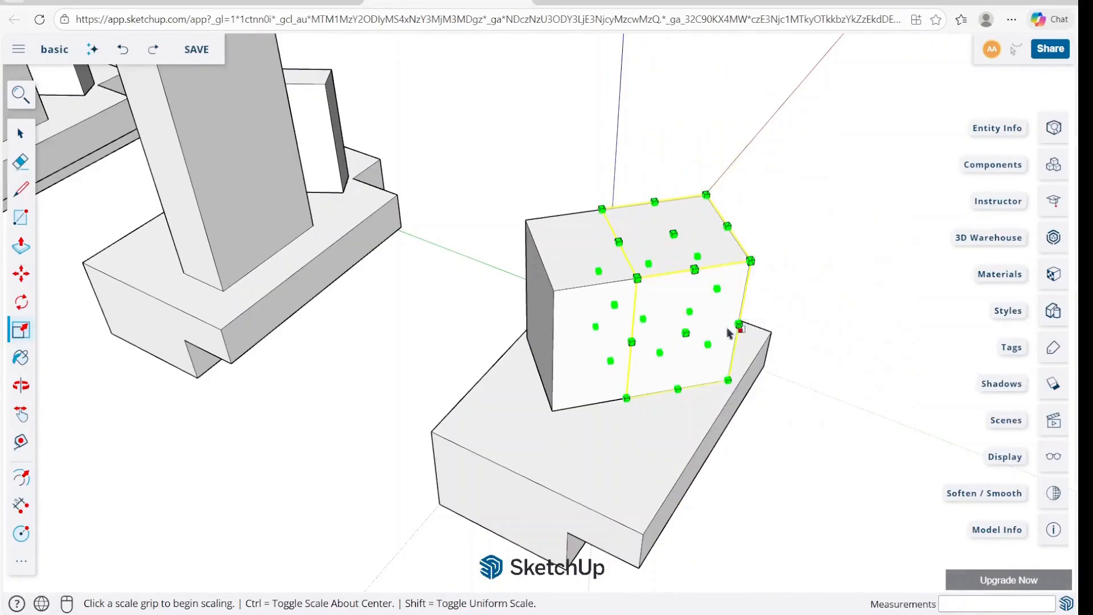
pyautogui.click(685, 333)
pyautogui.click(696, 352)
pyautogui.hotkey('ctrl', 'z')
pyautogui.click(803, 289)
pyautogui.moveTo(663, 279); pyautogui.dragTo(512, 284, button='middle')
pyautogui.click(533, 286)
pyautogui.click(636, 265)
pyautogui.click(636, 266)
pyautogui.press('space')
pyautogui.click(762, 281)
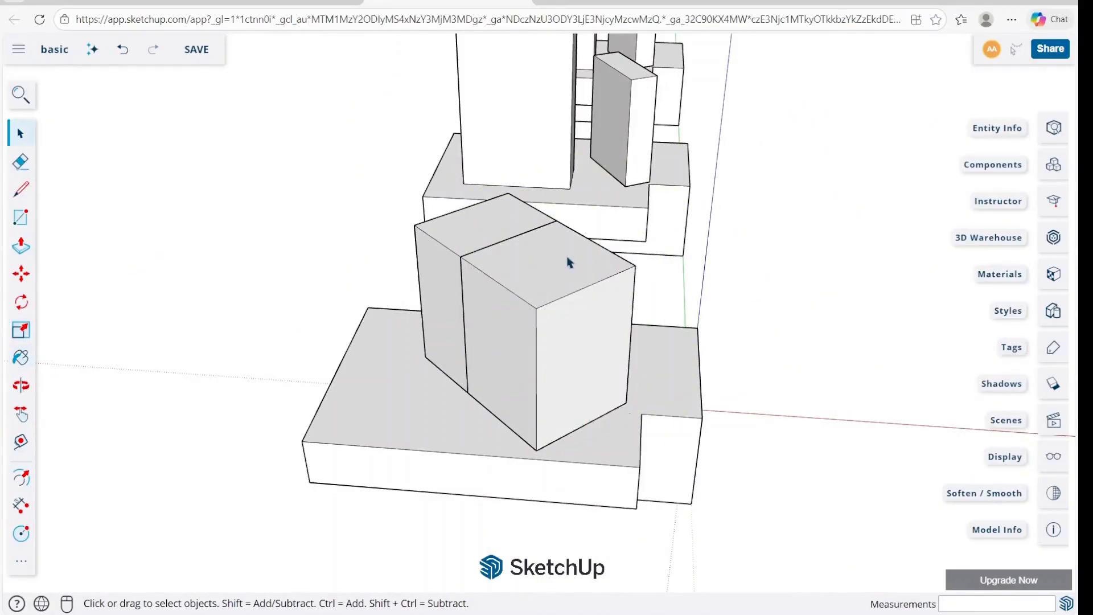
# Open the wider box group for editing and draw an upright rectangle on its outer side face.
pyautogui.click(548, 267)
pyautogui.moveTo(555, 276); pyautogui.dragTo(588, 349, button='middle')
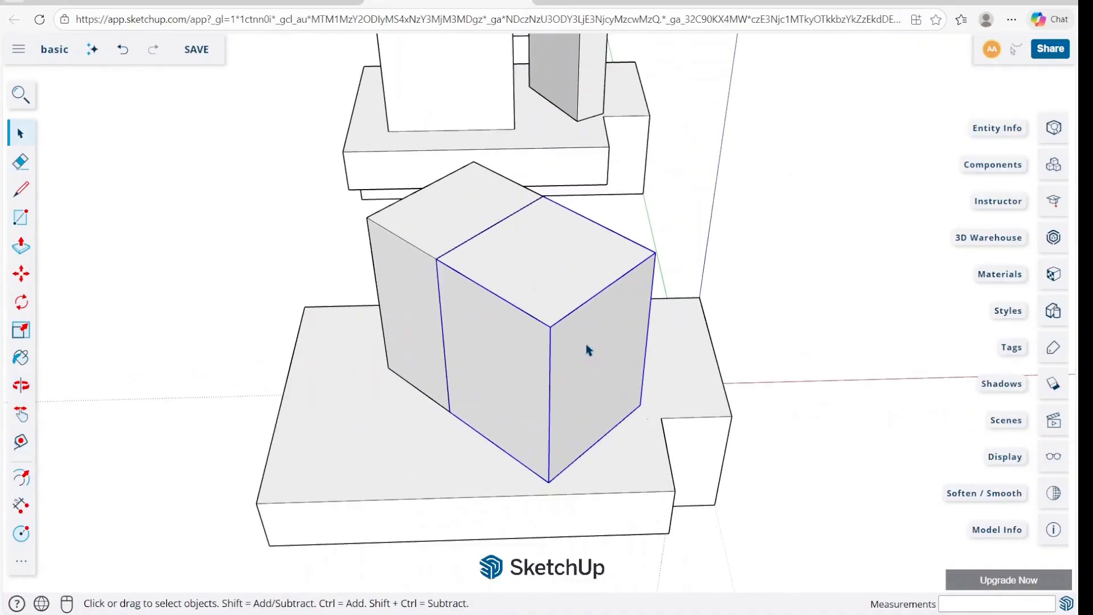
pyautogui.doubleClick(583, 342)
pyautogui.press('r')
pyautogui.click(579, 336)
pyautogui.click(619, 405)
pyautogui.press('space')
# Push/Pull the rectangle outward into a thin raised panel and leave the group.
pyautogui.click(603, 379)
pyautogui.press('p')
pyautogui.click(603, 379)
pyautogui.click(609, 390)
pyautogui.press('space')
pyautogui.click(737, 278)
# Delete the narrower box adjoining the box with the raised panel.
pyautogui.click(568, 294)
pyautogui.scroll(-3, 526, 270)
pyautogui.click(441, 264)
pyautogui.press('Delete')
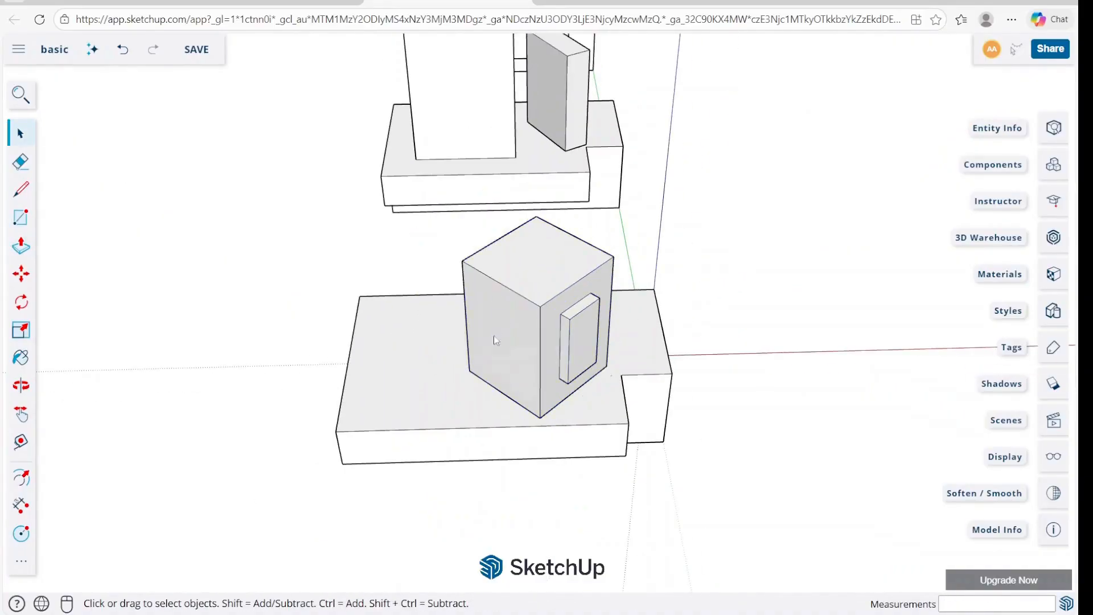
# Try flipping the box by scaling its panel-side face grip past the opposite side.
pyautogui.click(492, 336)
pyautogui.moveTo(493, 336); pyautogui.dragTo(604, 279, button='middle')
pyautogui.scroll(3, 603, 279)
pyautogui.press('s')
pyautogui.moveTo(723, 278); pyautogui.dragTo(629, 303, button='middle')
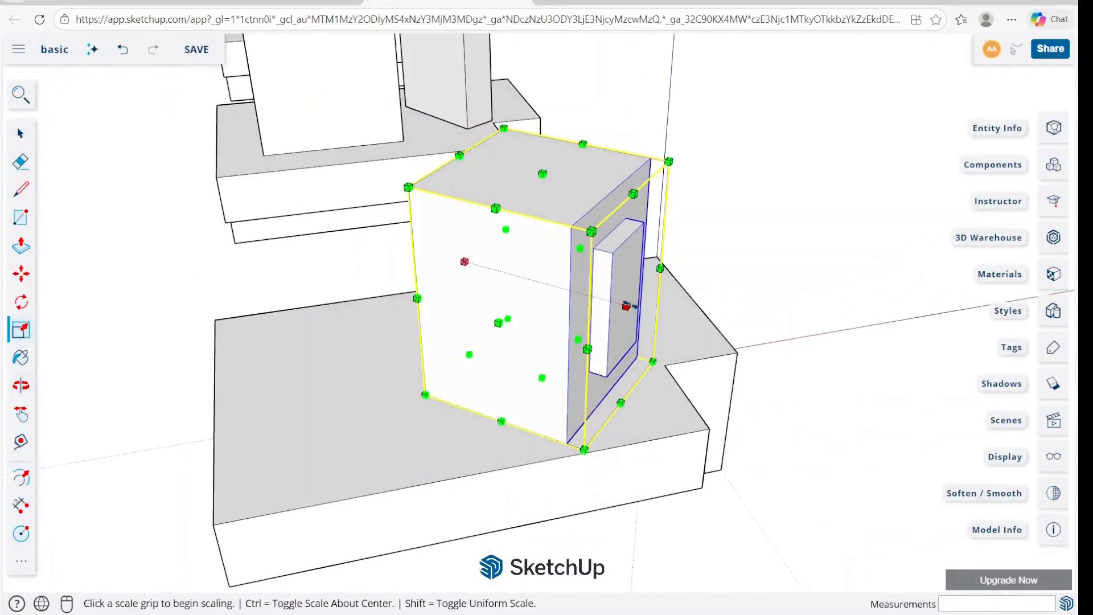
pyautogui.click(630, 302)
pyautogui.click(382, 265)
pyautogui.moveTo(382, 265); pyautogui.dragTo(480, 267, button='middle')
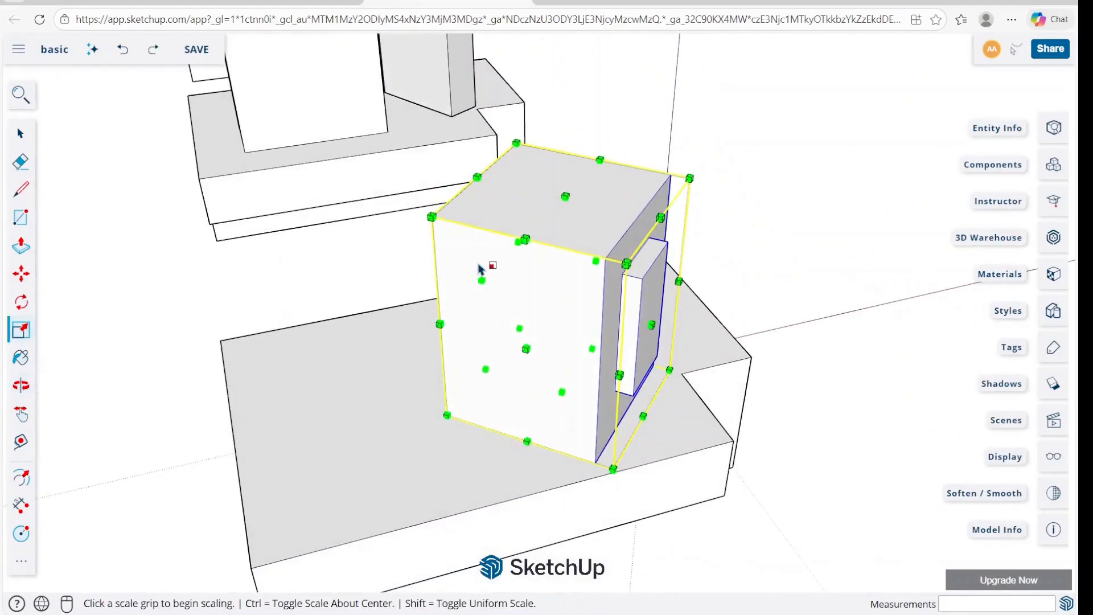
# Try mirroring the box with a negative scale factor from its panel-side grip, and undo it.
pyautogui.click(665, 324)
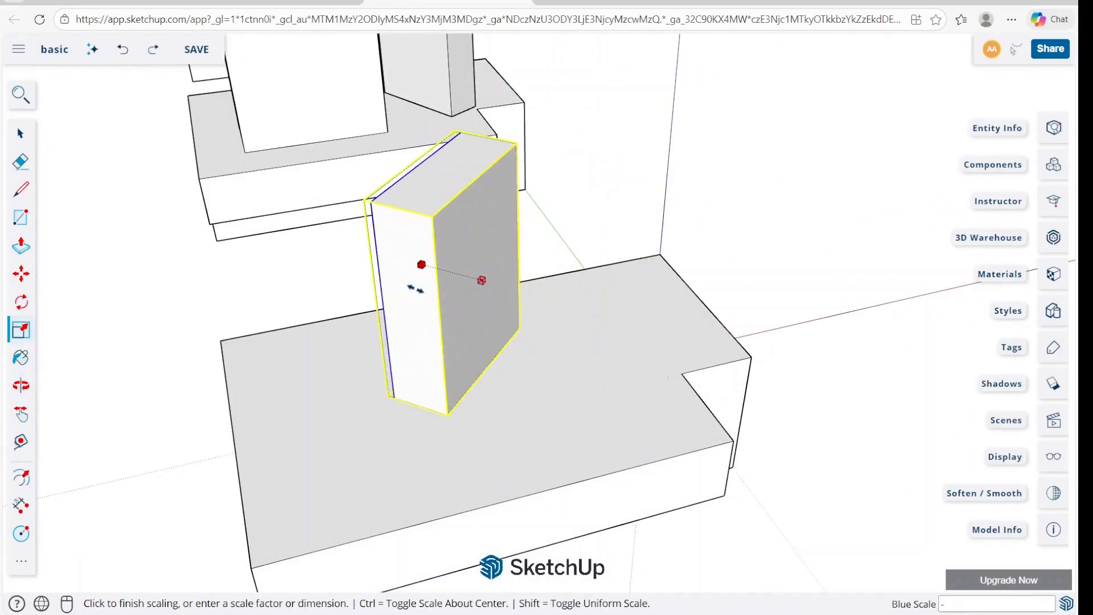
pyautogui.press('Return')
pyautogui.press('space')
pyautogui.moveTo(534, 304); pyautogui.dragTo(429, 400, button='middle')
pyautogui.hotkey('ctrl', 'z')
# Rotate the box about 187.5° around the midpoint of its top edge opposite the raised panel.
pyautogui.press('r')
pyautogui.press('space')
pyautogui.press('q')
pyautogui.click(488, 252)
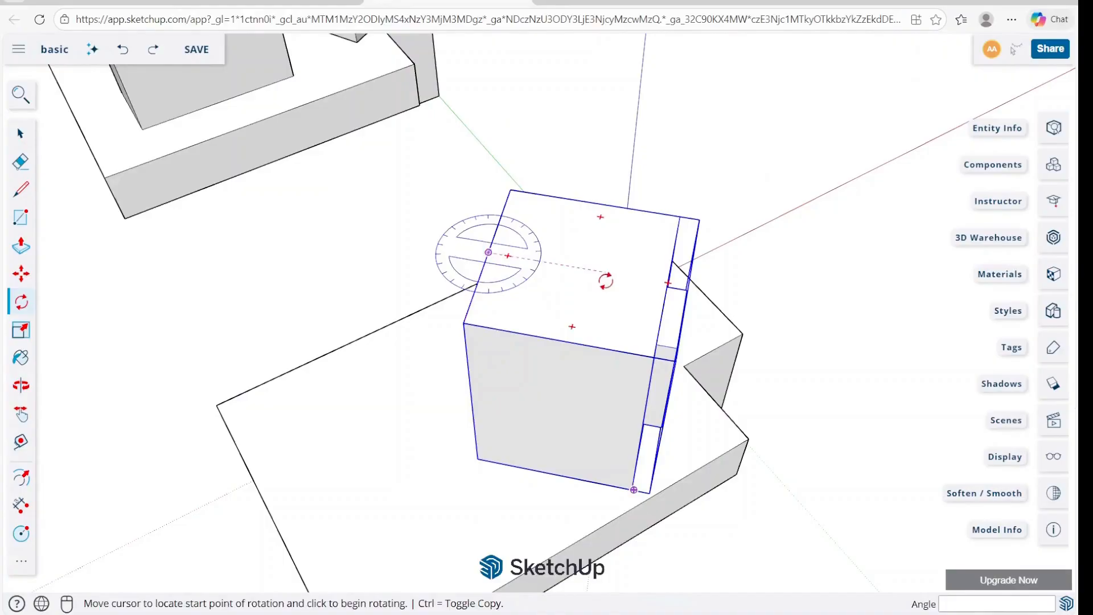
pyautogui.click(605, 279)
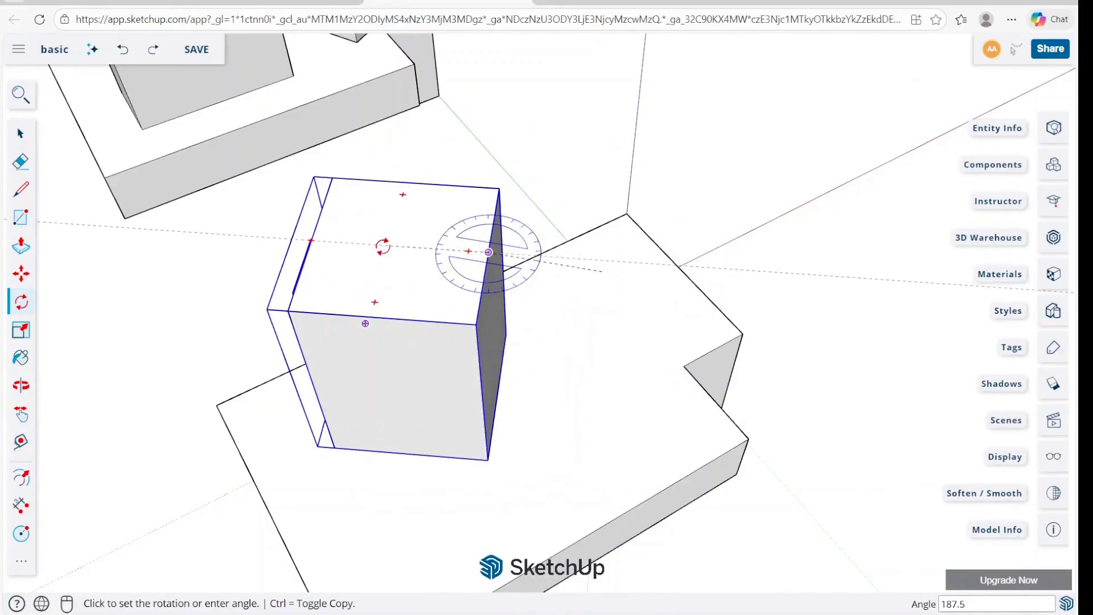
pyautogui.click(383, 241)
pyautogui.press('space')
pyautogui.moveTo(504, 295); pyautogui.dragTo(752, 228, button='middle')
pyautogui.rightClick(592, 273)
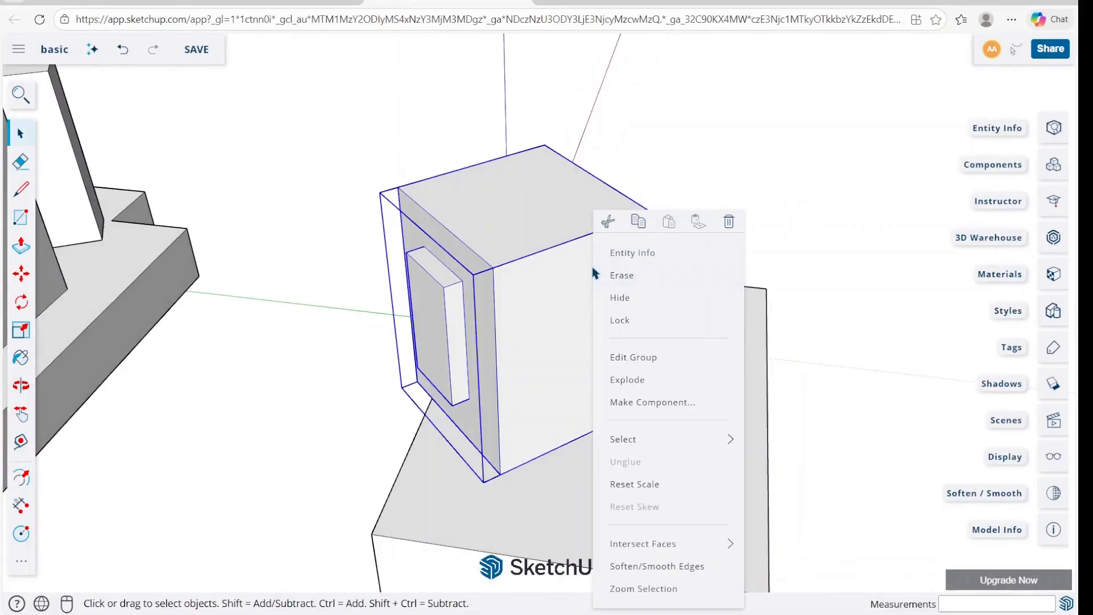
pyautogui.moveTo(676, 548)
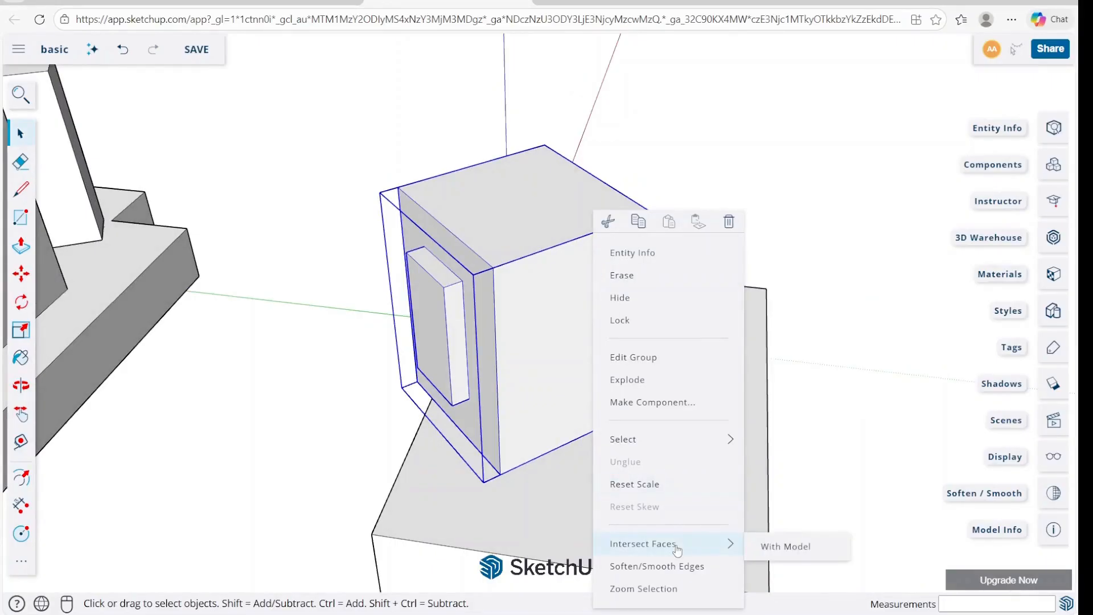
pyautogui.moveTo(700, 438)
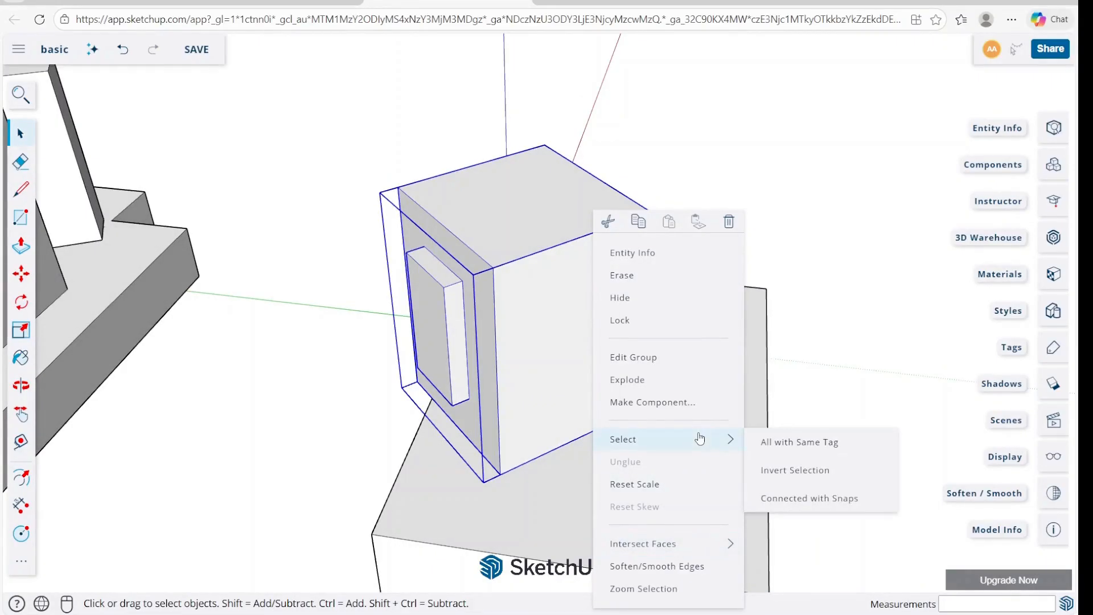
pyautogui.click(814, 333)
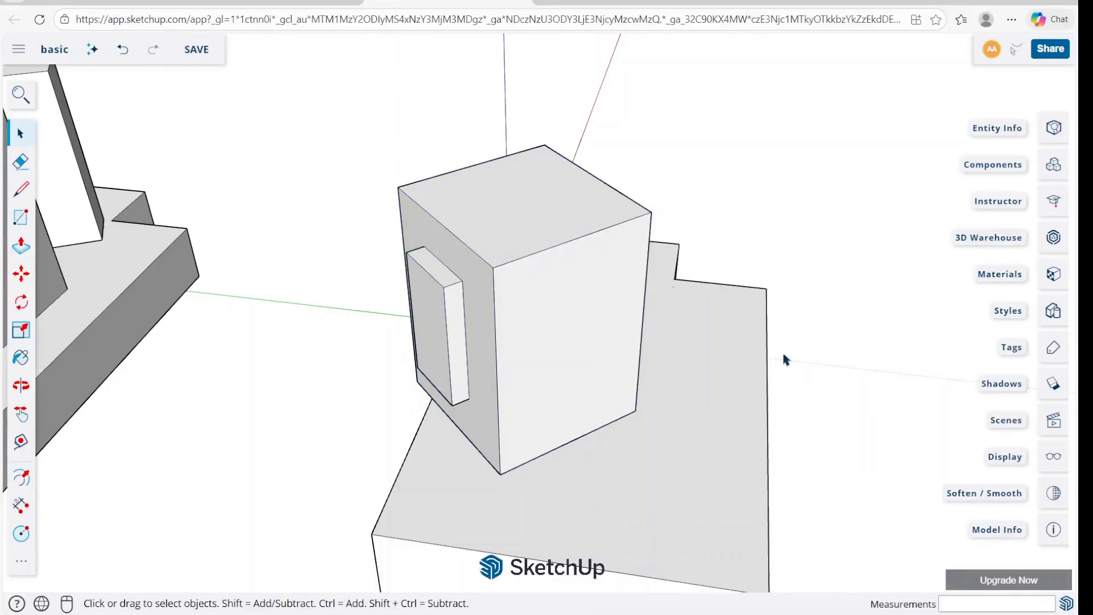
# Select the box with the raised panel and open the Stone category of the material library.
pyautogui.click(21, 358)
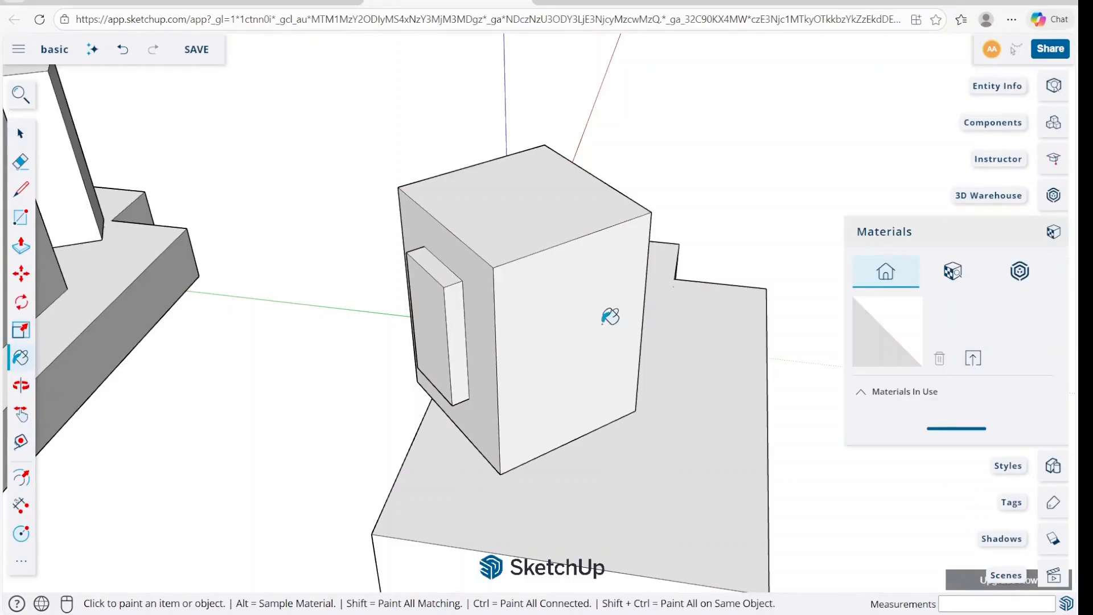
pyautogui.moveTo(617, 295); pyautogui.dragTo(576, 353, button='middle')
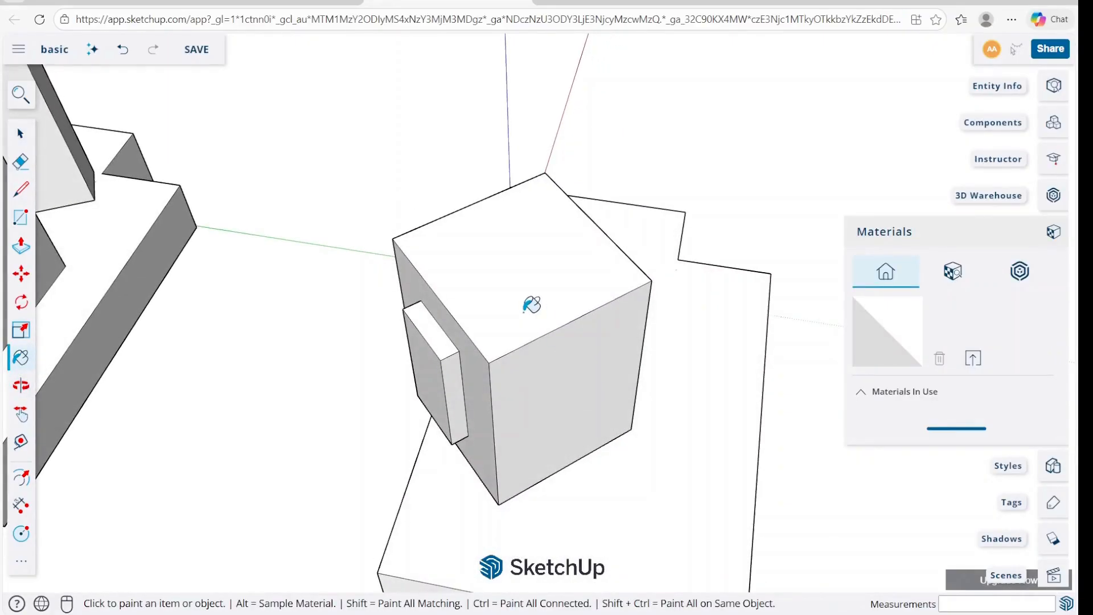
pyautogui.press('space')
pyautogui.click(543, 284)
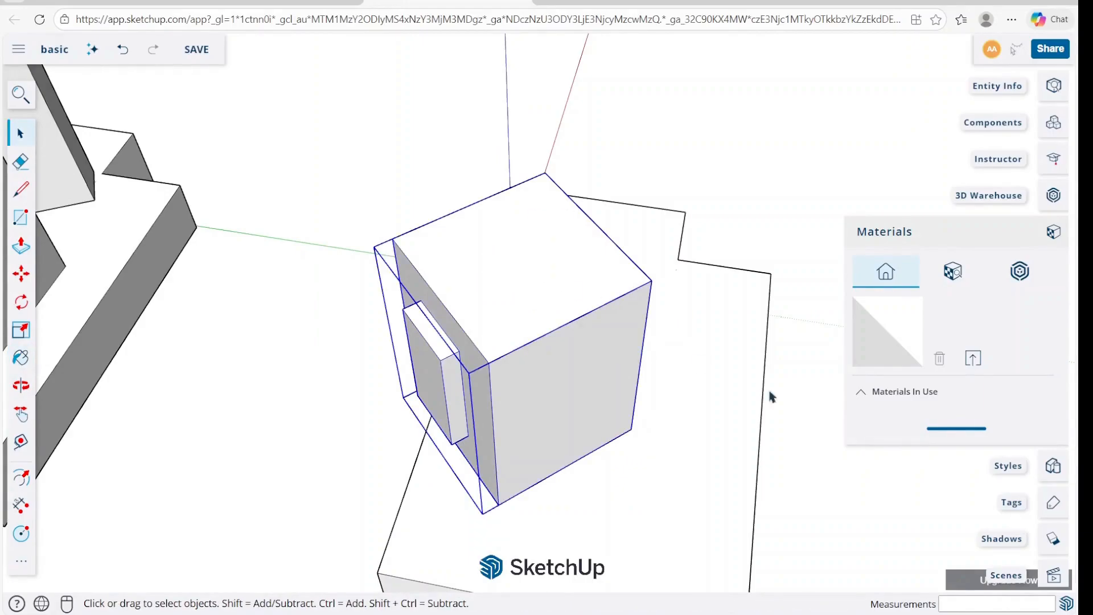
pyautogui.scroll(-2, 831, 324)
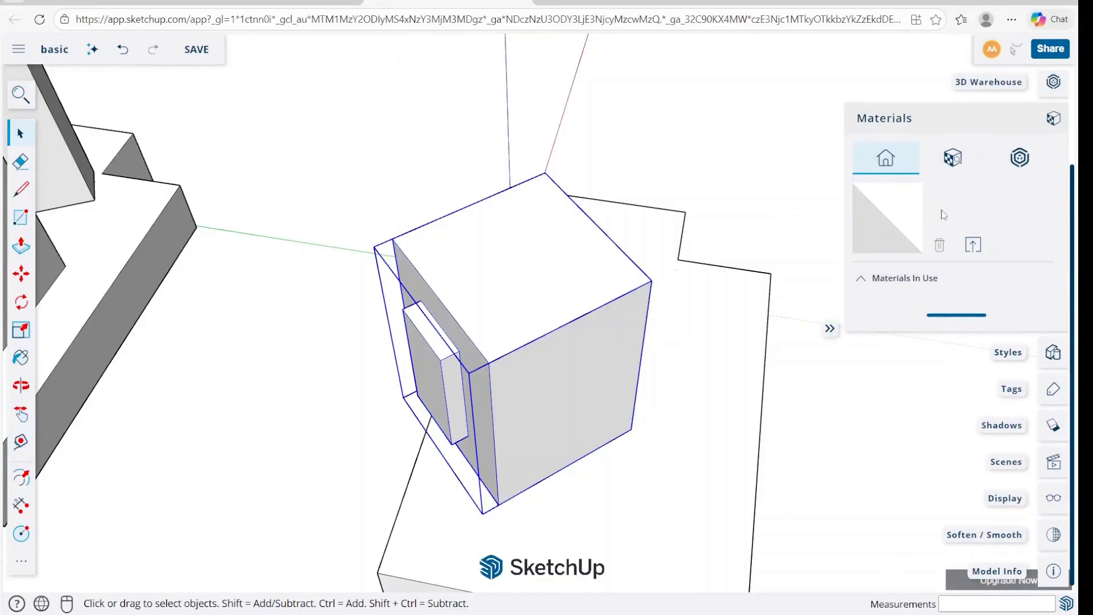
pyautogui.click(953, 160)
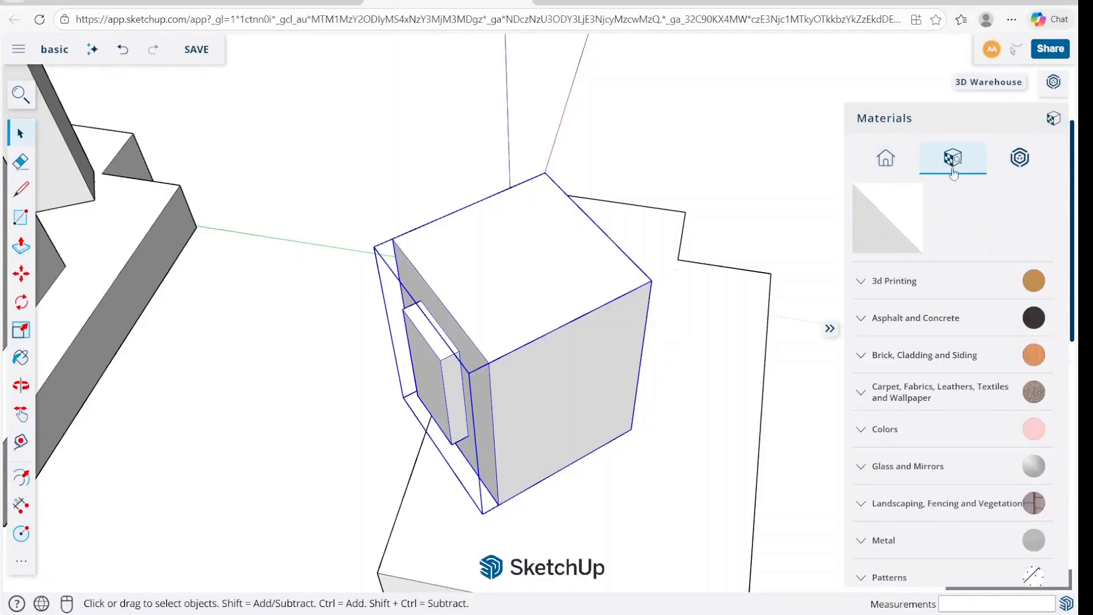
pyautogui.click(912, 287)
pyautogui.click(913, 285)
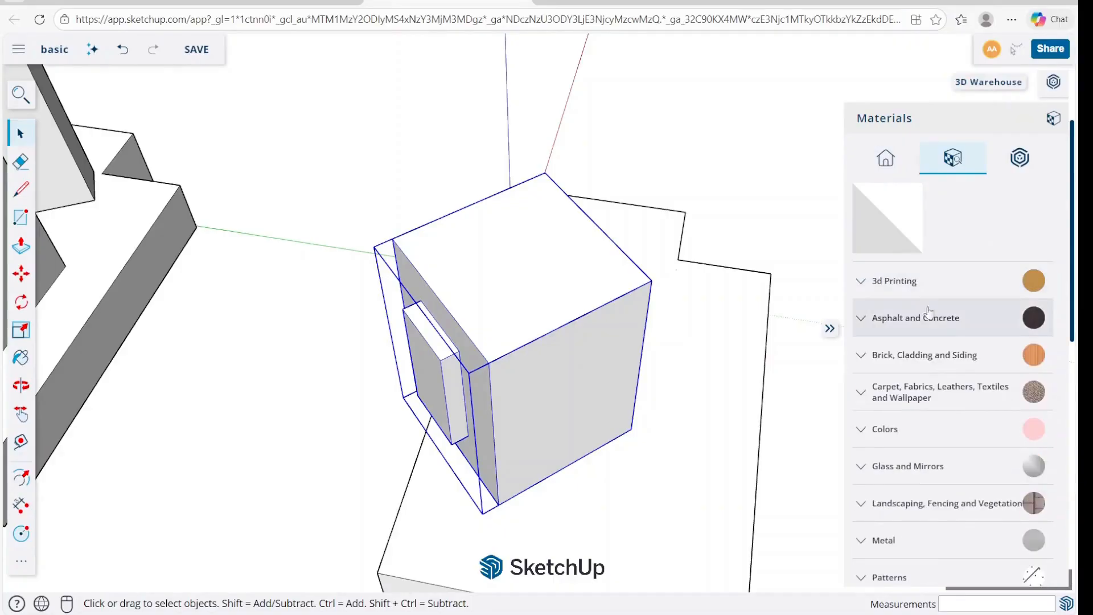
pyautogui.scroll(-3, 944, 430)
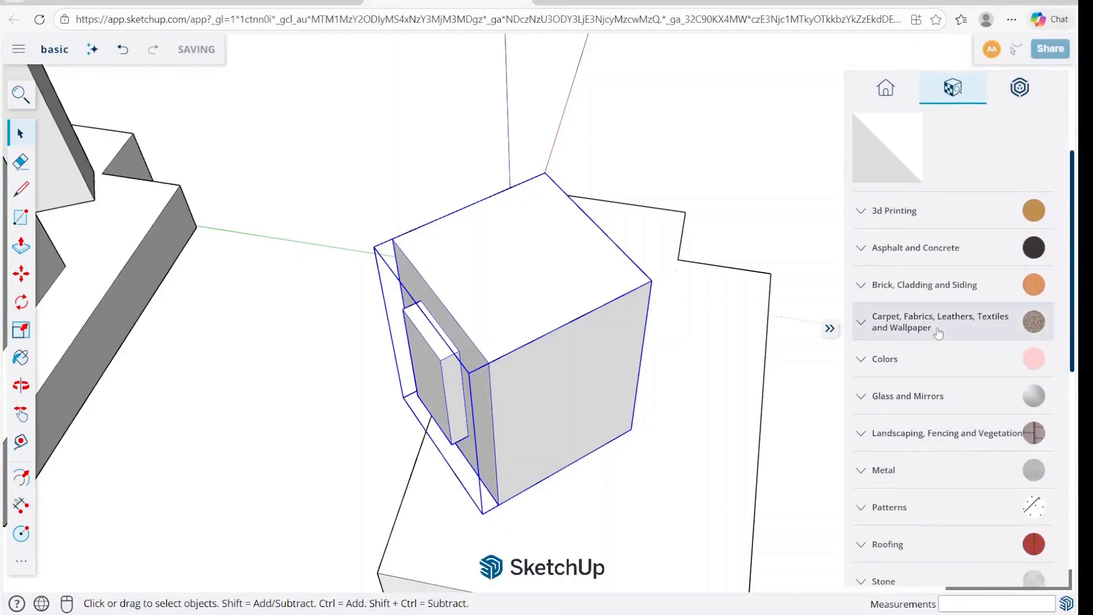
pyautogui.click(884, 512)
pyautogui.scroll(-3, 910, 455)
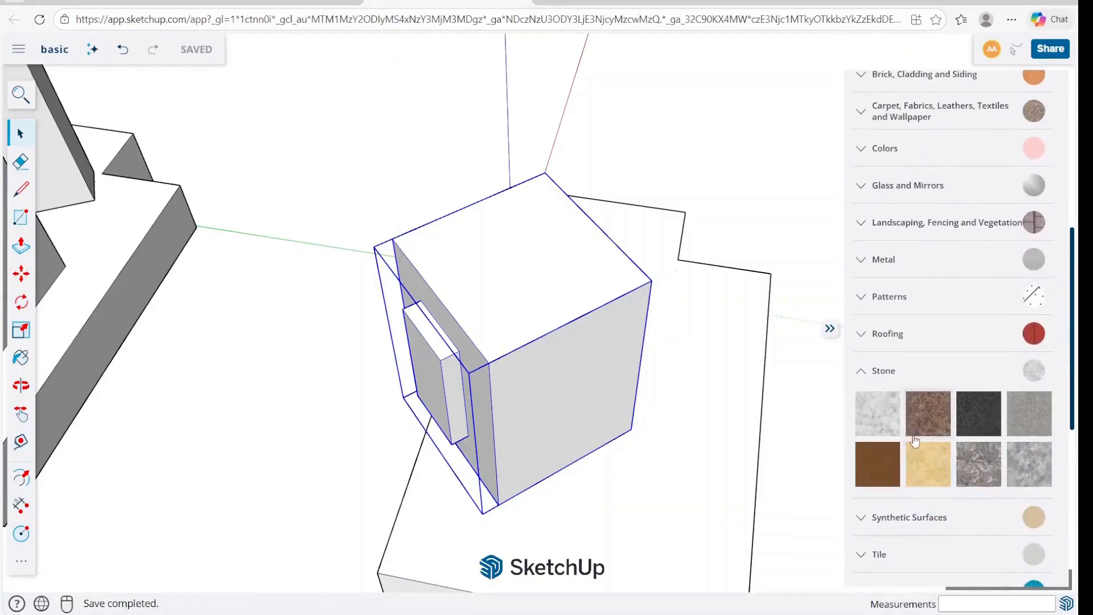
# Try painting the whole box with the mottled grey-brown granite from the Stone materials, and undo it.
pyautogui.click(978, 464)
pyautogui.click(569, 278)
pyautogui.moveTo(568, 278); pyautogui.dragTo(519, 330, button='middle')
pyautogui.scroll(5, 468, 376)
pyautogui.moveTo(466, 371); pyautogui.dragTo(543, 136, button='middle')
pyautogui.scroll(-3, 683, 296)
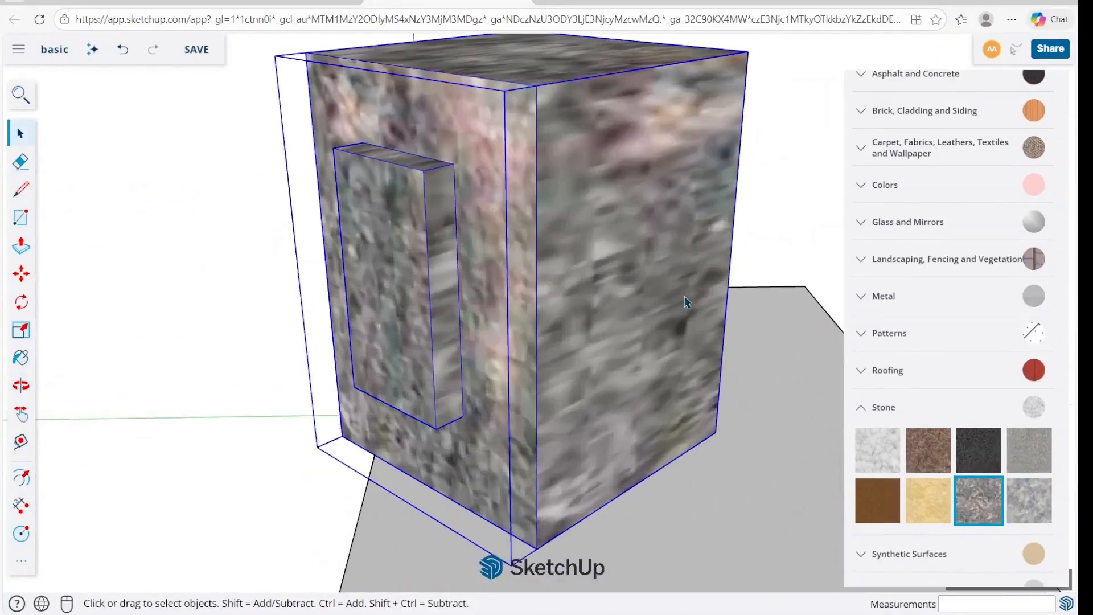
pyautogui.moveTo(683, 295); pyautogui.dragTo(531, 347, button='middle')
pyautogui.hotkey('ctrl', 'z')
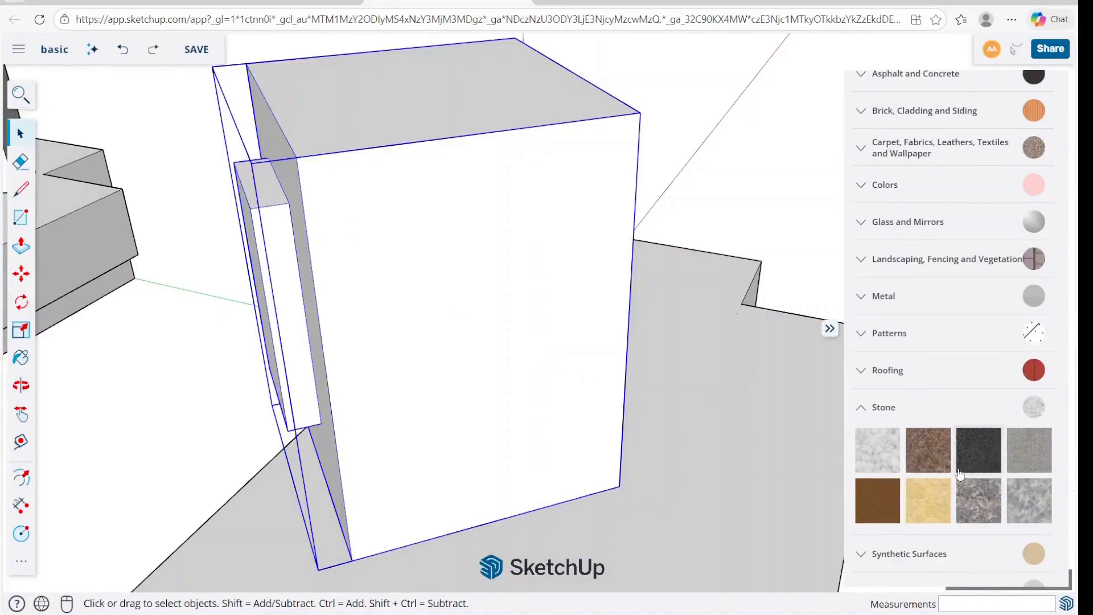
# Paint the whole box with the white veined marble from the Stone materials.
pyautogui.click(878, 450)
pyautogui.click(498, 262)
pyautogui.moveTo(497, 262)
pyautogui.mouseDown(button='middle')
pyautogui.moveTo(725, 261)
pyautogui.moveTo(660, 272)
pyautogui.moveTo(630, 332)
pyautogui.moveTo(653, 334)
pyautogui.mouseUp(button='middle')
pyautogui.press('space')
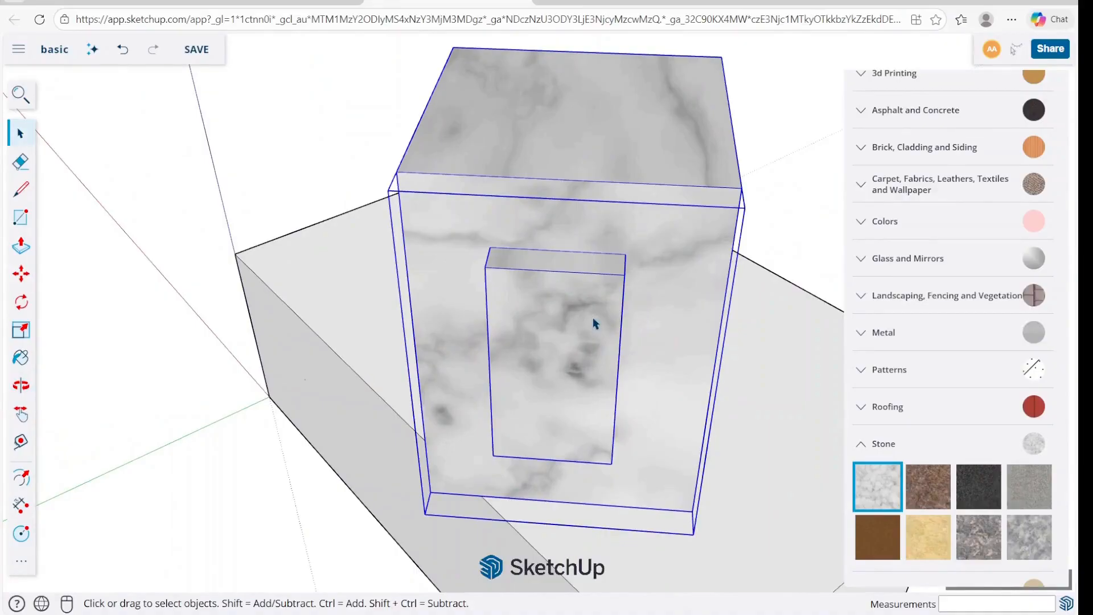
pyautogui.moveTo(589, 316); pyautogui.dragTo(633, 289, button='middle')
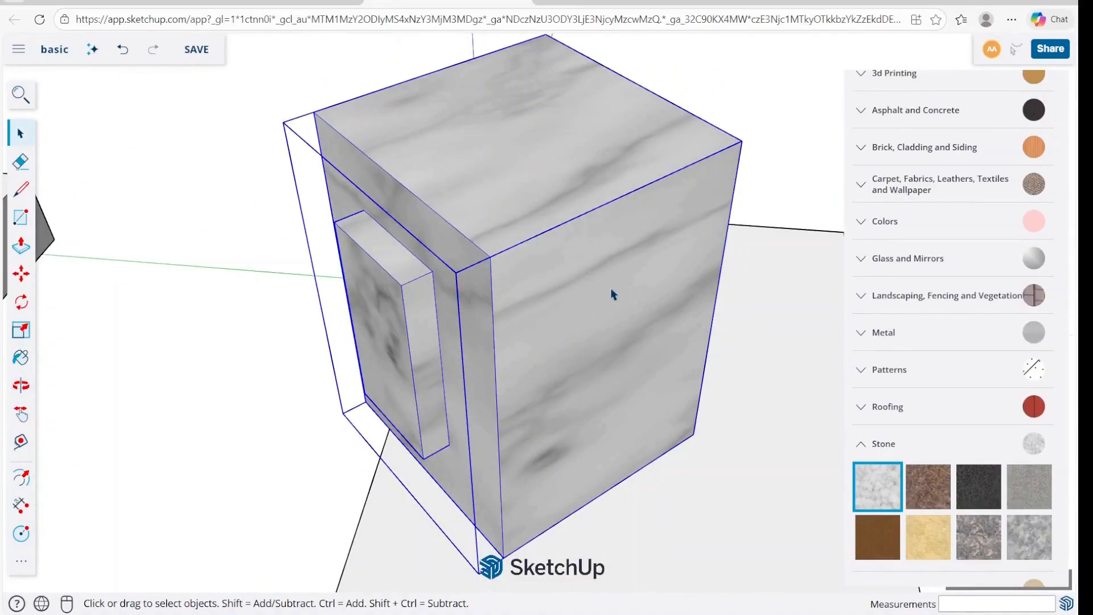
# Open the box's group for editing and paint only its top face with the brown Sandstone material.
pyautogui.doubleClick(610, 289)
pyautogui.click(586, 176)
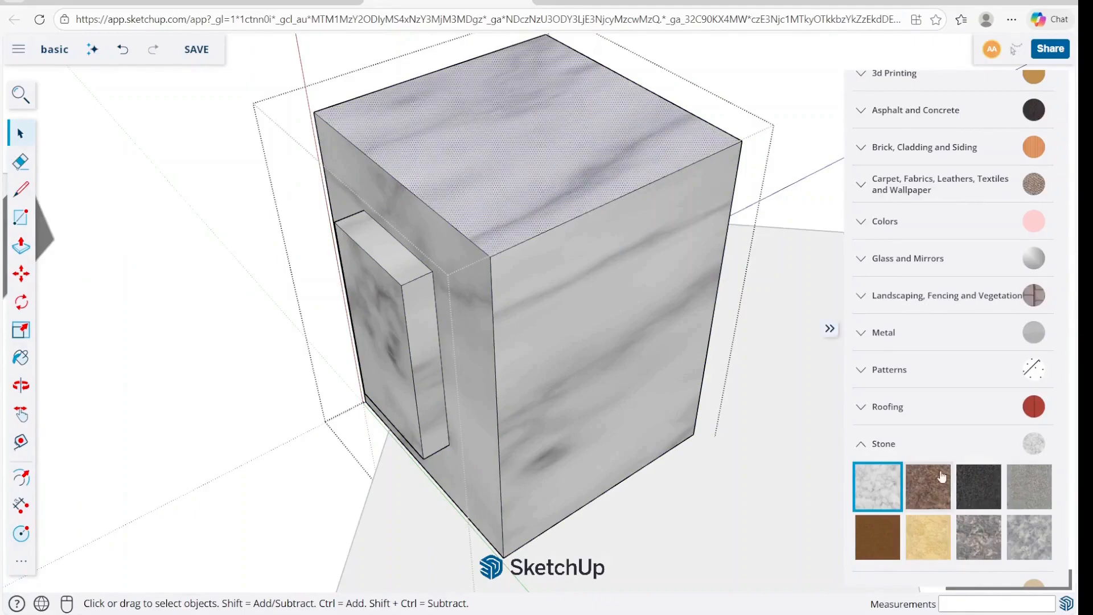
pyautogui.click(886, 538)
pyautogui.click(573, 146)
pyautogui.press('space')
pyautogui.scroll(5, 566, 178)
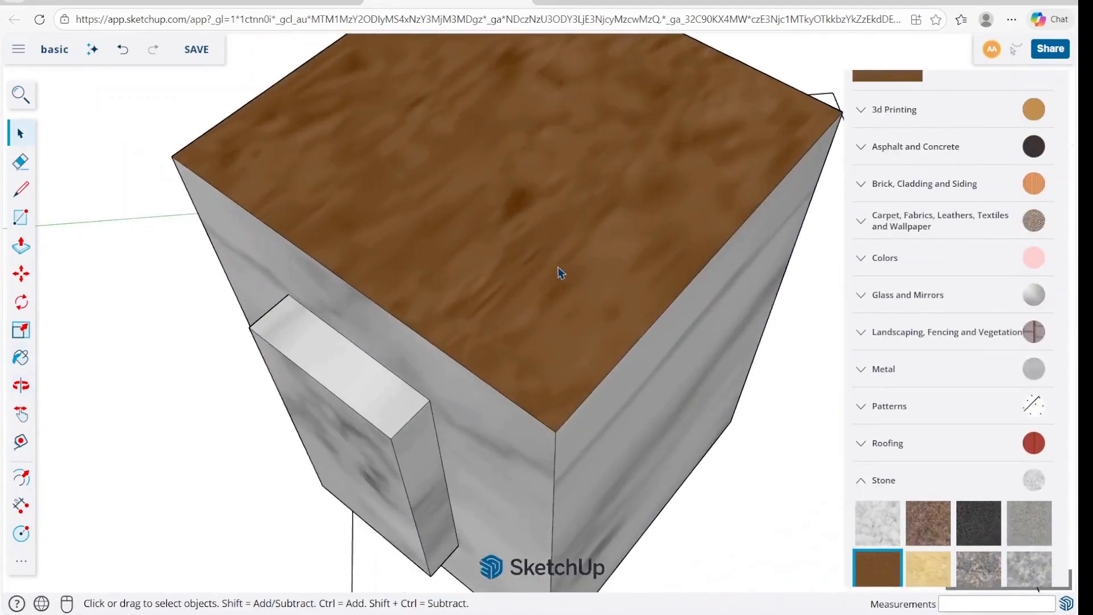
# Copy the painted box along its top edge so the copy sits directly against the original's side.
pyautogui.scroll(-6, 560, 273)
pyautogui.scroll(-3, 513, 270)
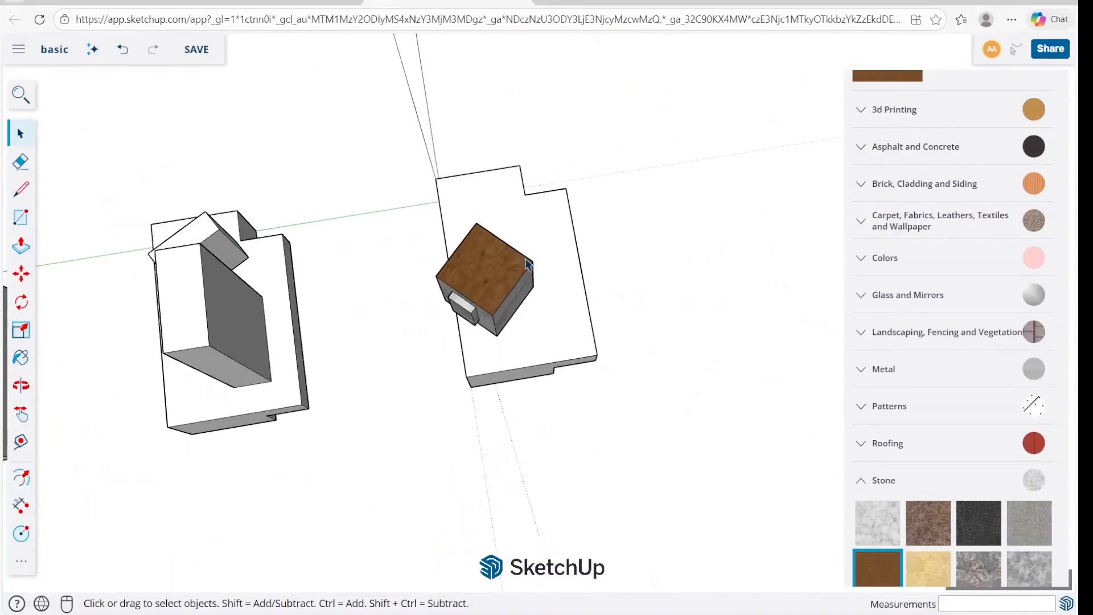
pyautogui.click(484, 279)
pyautogui.scroll(4, 488, 269)
pyautogui.press('m')
pyautogui.click(504, 133)
pyautogui.press('ctrl')
pyautogui.click(660, 235)
pyautogui.press('space')
# Enlarge the copied box uniformly from a corner grip so it is clearly bigger than the original.
pyautogui.moveTo(626, 279); pyautogui.dragTo(671, 222, button='middle')
pyautogui.press('s')
pyautogui.scroll(-3, 554, 209)
pyautogui.click(685, 272)
pyautogui.click(803, 311)
pyautogui.press('space')
# Examine from several angles how the marble and sandstone textures appear on the small and the enlarged box.
pyautogui.click(620, 116)
pyautogui.scroll(3, 565, 169)
pyautogui.moveTo(566, 168); pyautogui.dragTo(452, 293, button='middle')
pyautogui.scroll(-4, 452, 294)
pyautogui.scroll(5, 490, 339)
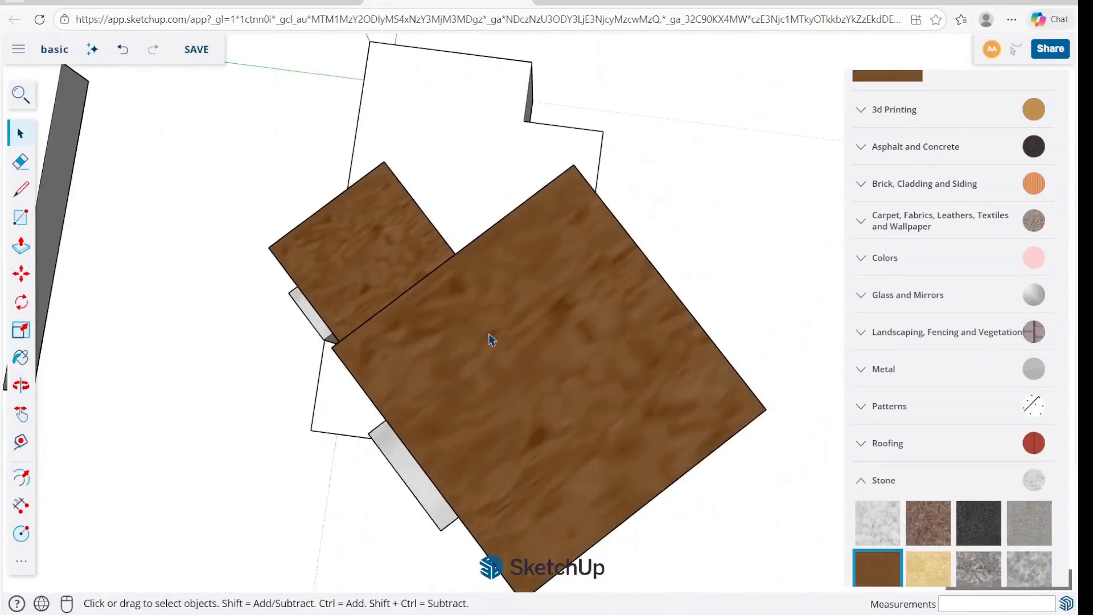
pyautogui.scroll(-6, 618, 208)
pyautogui.moveTo(619, 207); pyautogui.dragTo(700, 176, button='middle')
pyautogui.scroll(4, 592, 273)
pyautogui.moveTo(592, 273); pyautogui.dragTo(588, 176, button='middle')
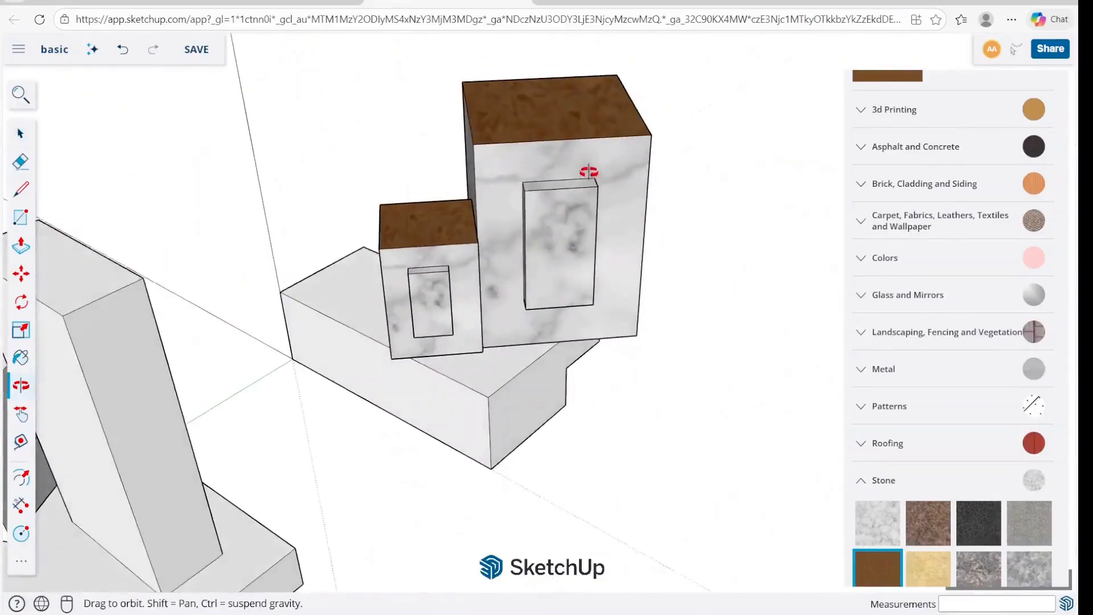
pyautogui.scroll(3, 564, 246)
pyautogui.scroll(3, 473, 290)
pyautogui.moveTo(472, 290); pyautogui.dragTo(472, 120, button='middle')
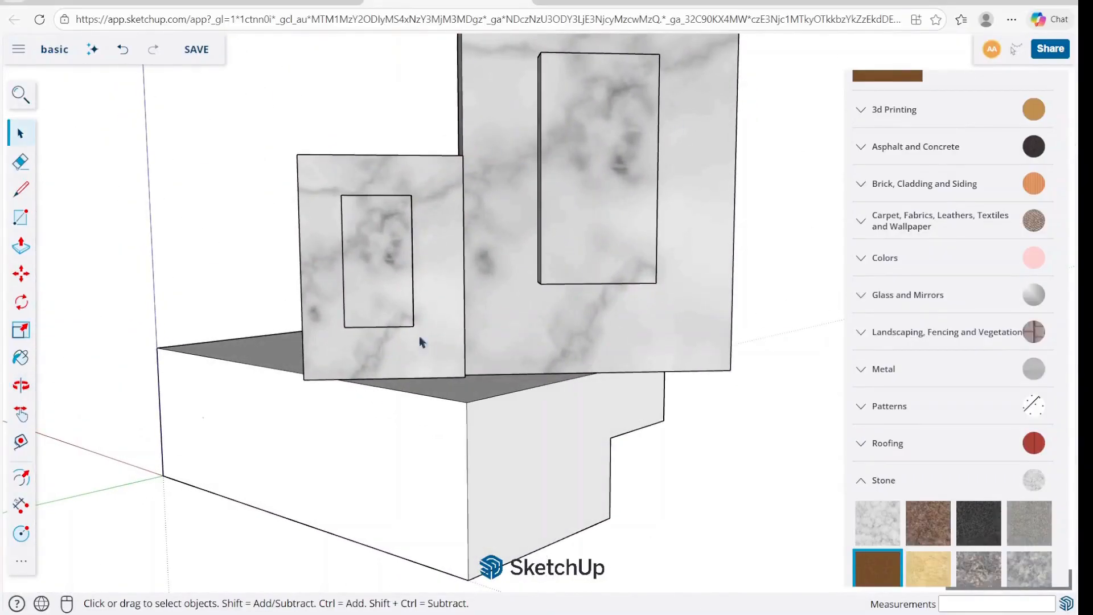
pyautogui.scroll(-5, 386, 346)
# Copy the larger box so the copy adjoins its side facing away from the small box.
pyautogui.moveTo(572, 244); pyautogui.dragTo(572, 276, button='middle')
pyautogui.click(572, 276)
pyautogui.press('m')
pyautogui.press('ctrl')
pyautogui.click(417, 131)
pyautogui.click(593, 132)
pyautogui.press('space')
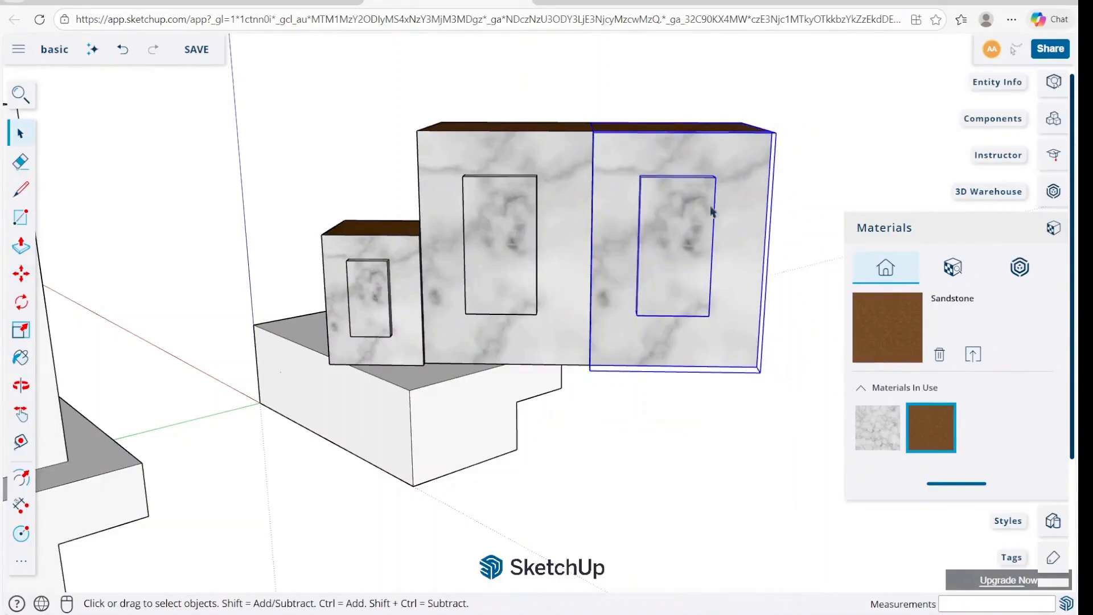
# Try scaling the newest copy uniformly by about 1.29, and undo both the scaling and the copy.
pyautogui.press('s')
pyautogui.moveTo(820, 137); pyautogui.dragTo(797, 167, button='middle')
pyautogui.click(777, 116)
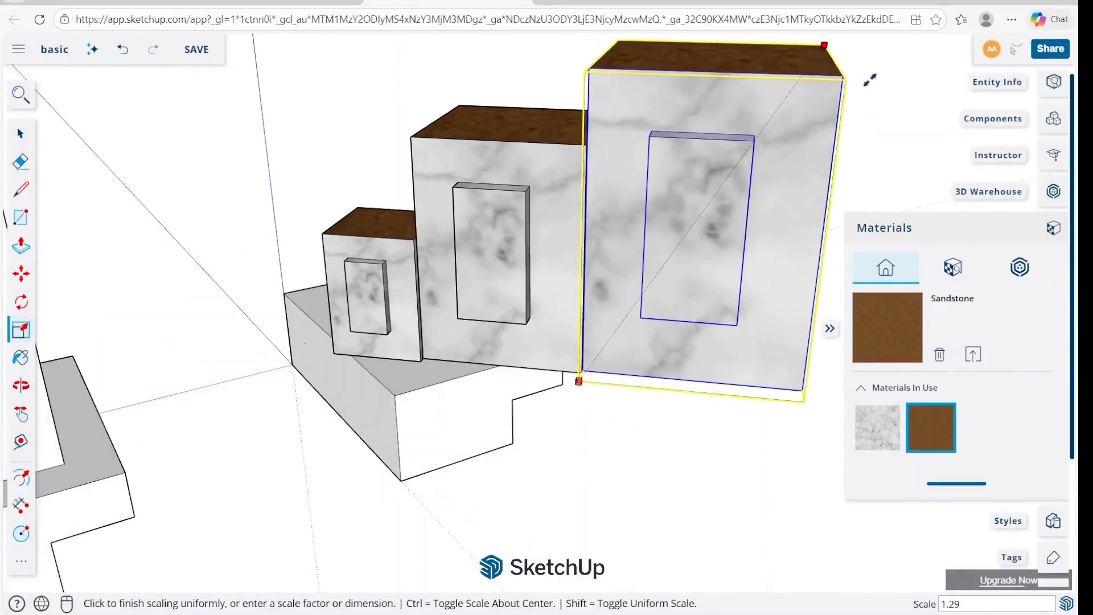
pyautogui.click(857, 93)
pyautogui.hotkey('ctrl', 'z')
pyautogui.hotkey('ctrl', 'z')
pyautogui.press('space')
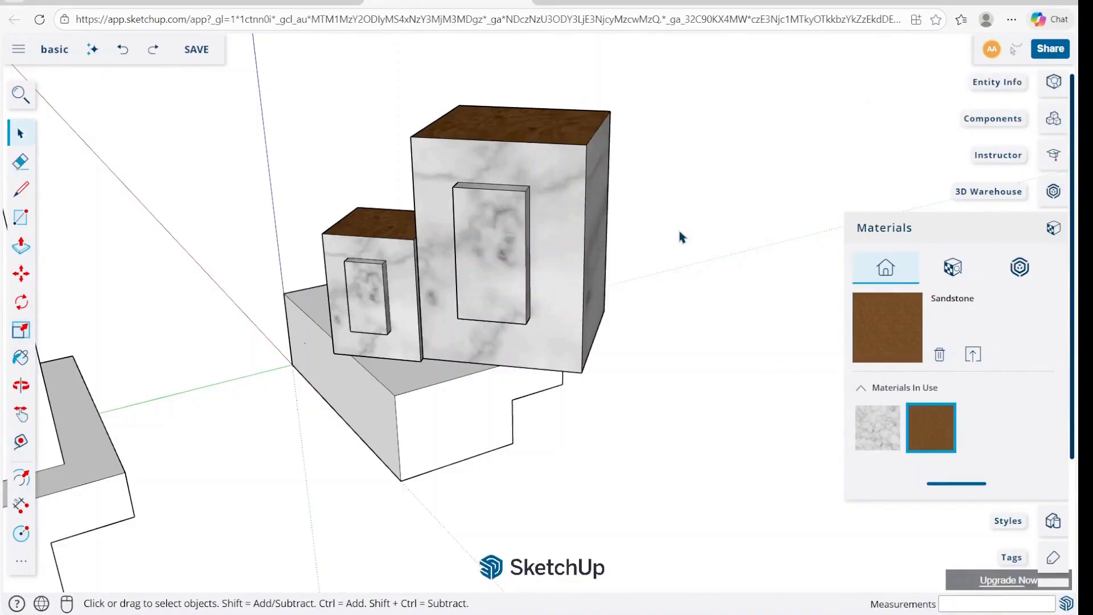
# Inside the larger box's group, apply Orient Faces and Reverse Faces to the raised panel's front face.
pyautogui.scroll(6, 516, 238)
pyautogui.rightClick(488, 233)
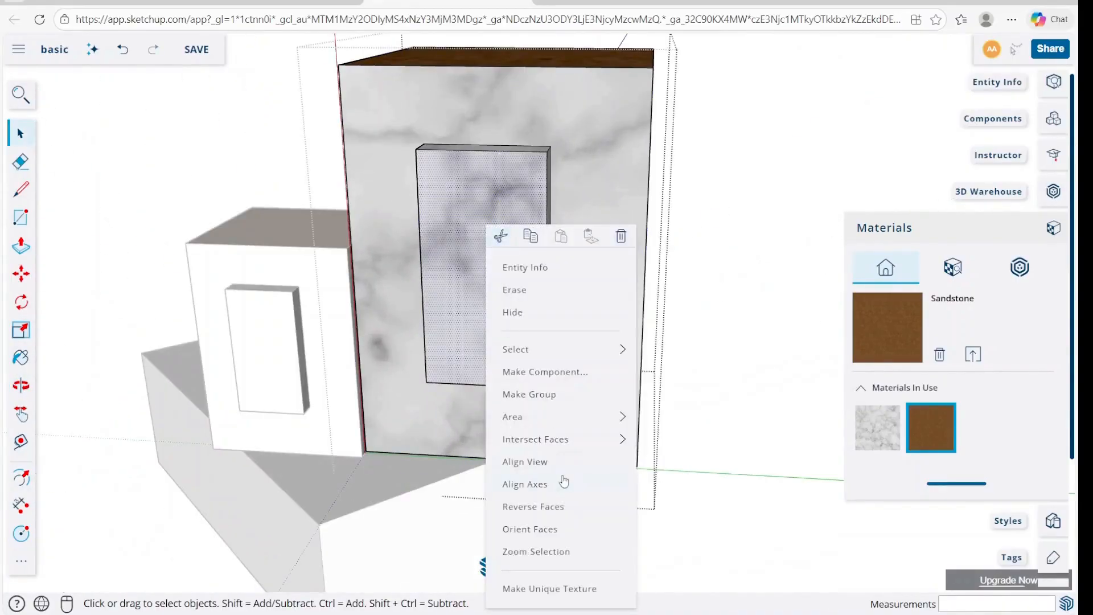
pyautogui.click(544, 530)
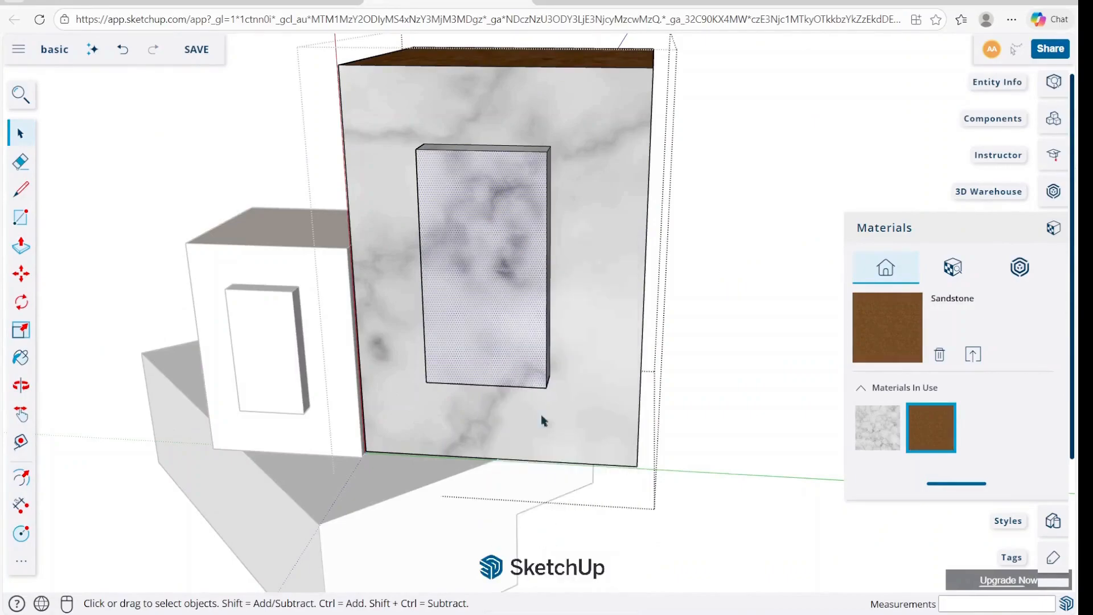
pyautogui.rightClick(495, 320)
pyautogui.click(551, 508)
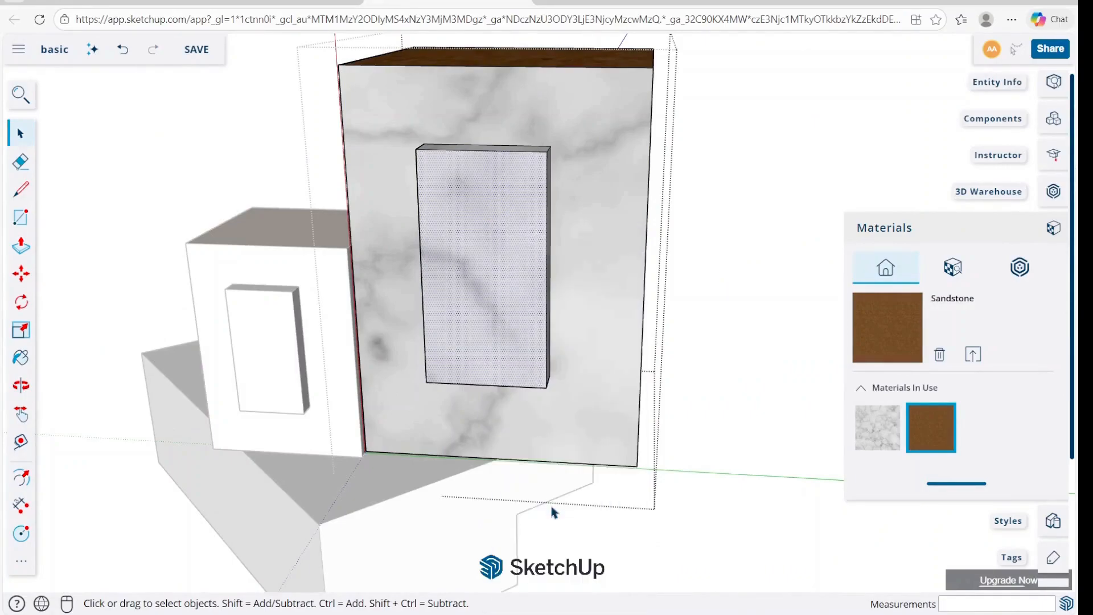
pyautogui.click(690, 362)
# Orient the larger box's other faces to match the reversed panel face, and leave the group.
pyautogui.moveTo(494, 272); pyautogui.dragTo(517, 207, button='middle')
pyautogui.doubleClick(517, 220)
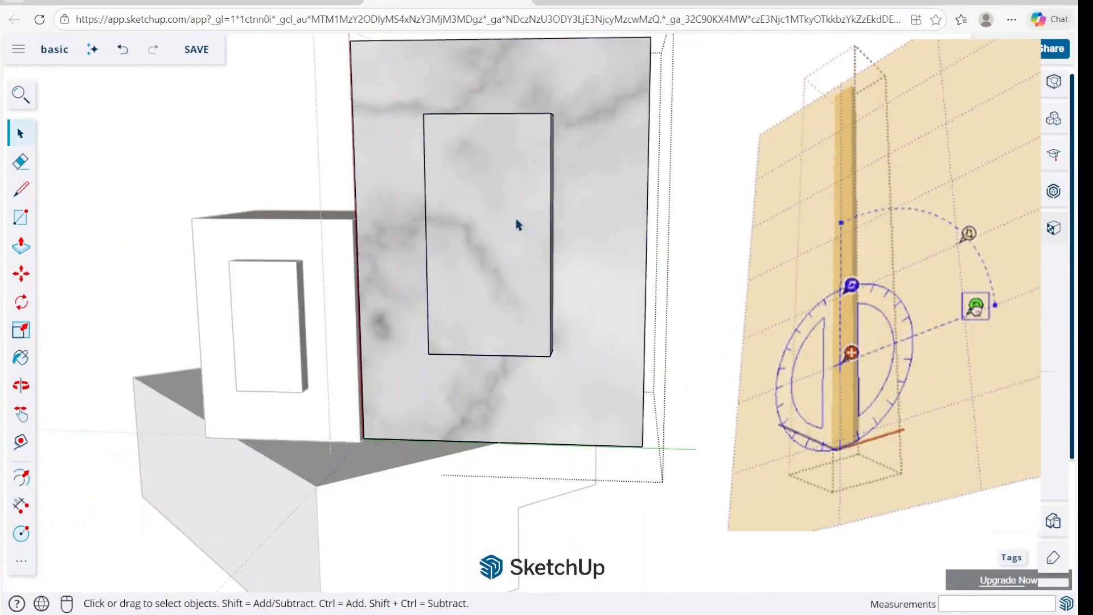
pyautogui.rightClick(517, 222)
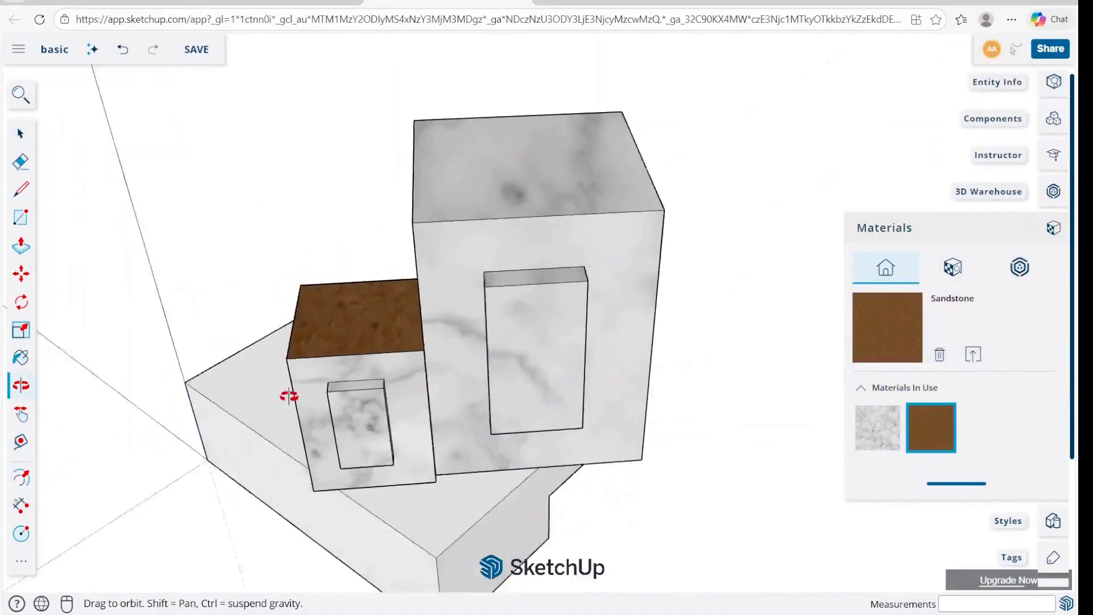
pyautogui.moveTo(288, 395)
pyautogui.mouseDown(button='middle')
pyautogui.moveTo(314, 306)
pyautogui.moveTo(544, 416)
pyautogui.moveTo(524, 373)
pyautogui.mouseUp(button='middle')
pyautogui.rightClick(543, 415)
pyautogui.click(562, 398)
# Pan and zoom out with the Pan tool to view the neighbouring block models, and exit the tool.
pyautogui.click(26, 414)
pyautogui.moveTo(209, 354); pyautogui.dragTo(387, 196)
pyautogui.scroll(-3, 436, 341)
pyautogui.rightClick(464, 346)
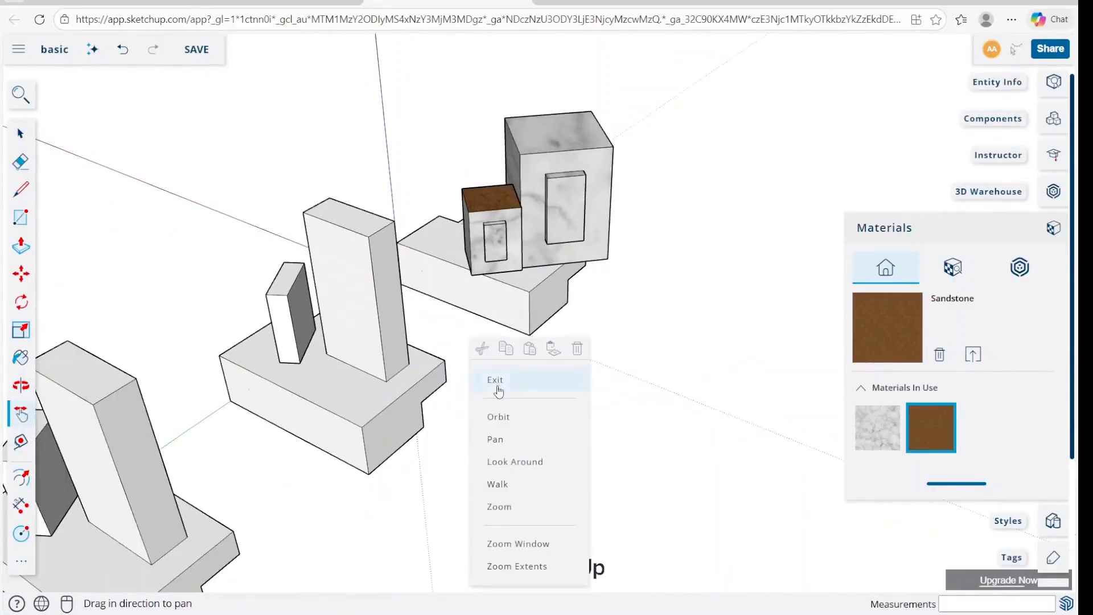
pyautogui.click(497, 387)
pyautogui.rightClick(571, 391)
pyautogui.click(514, 389)
pyautogui.click(21, 440)
pyautogui.click(136, 375)
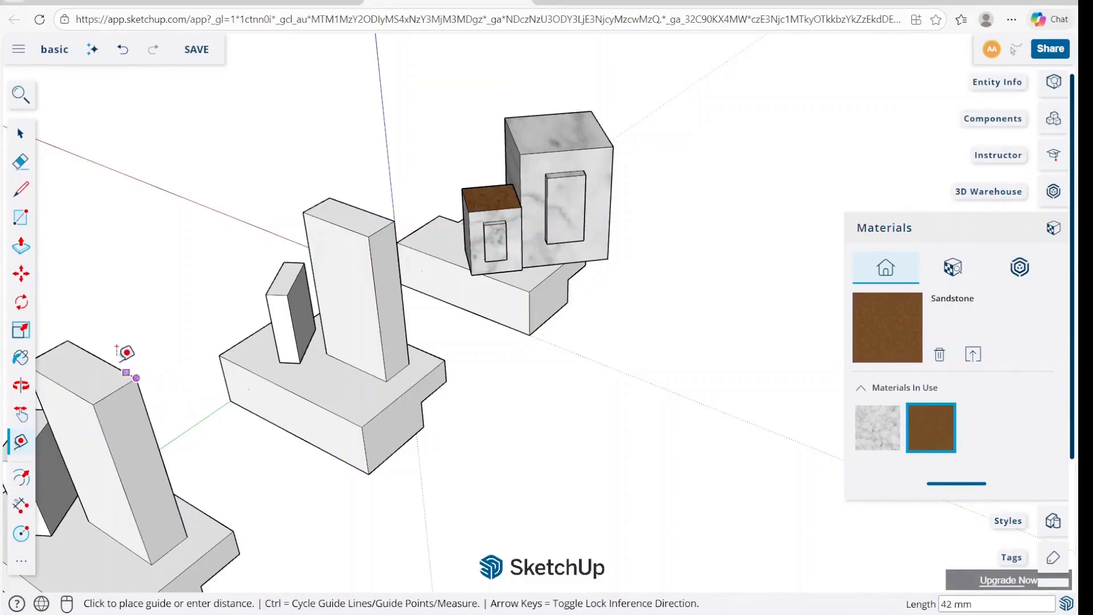
pyautogui.press('space')
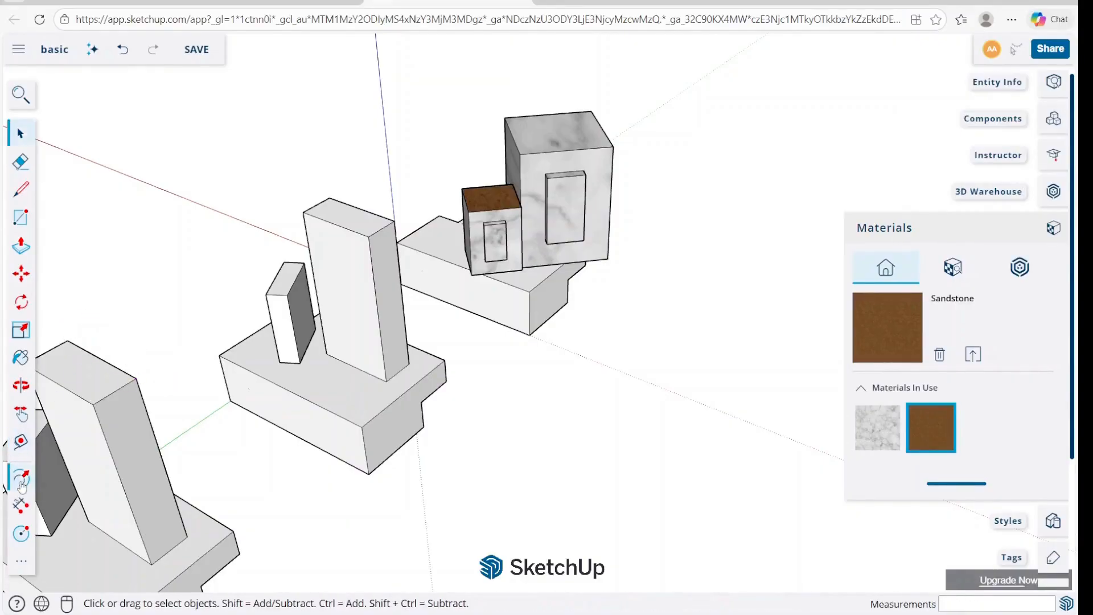
# Dimension the short top edge of the nearest tall slanted block and place the dimension beside it.
pyautogui.click(21, 505)
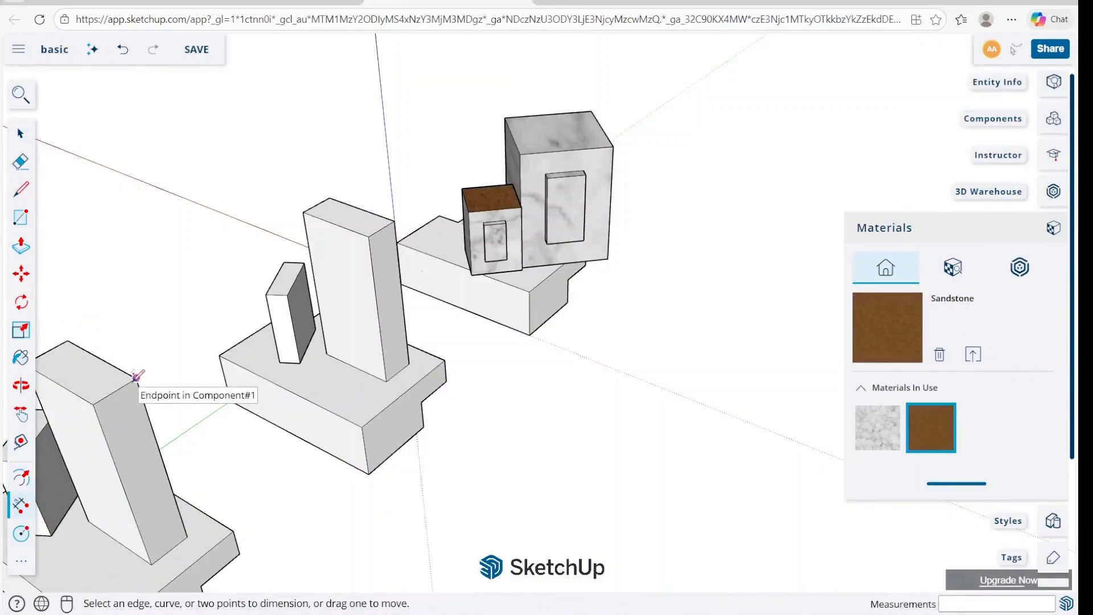
pyautogui.click(136, 376)
pyautogui.click(93, 405)
pyautogui.click(259, 450)
pyautogui.press('space')
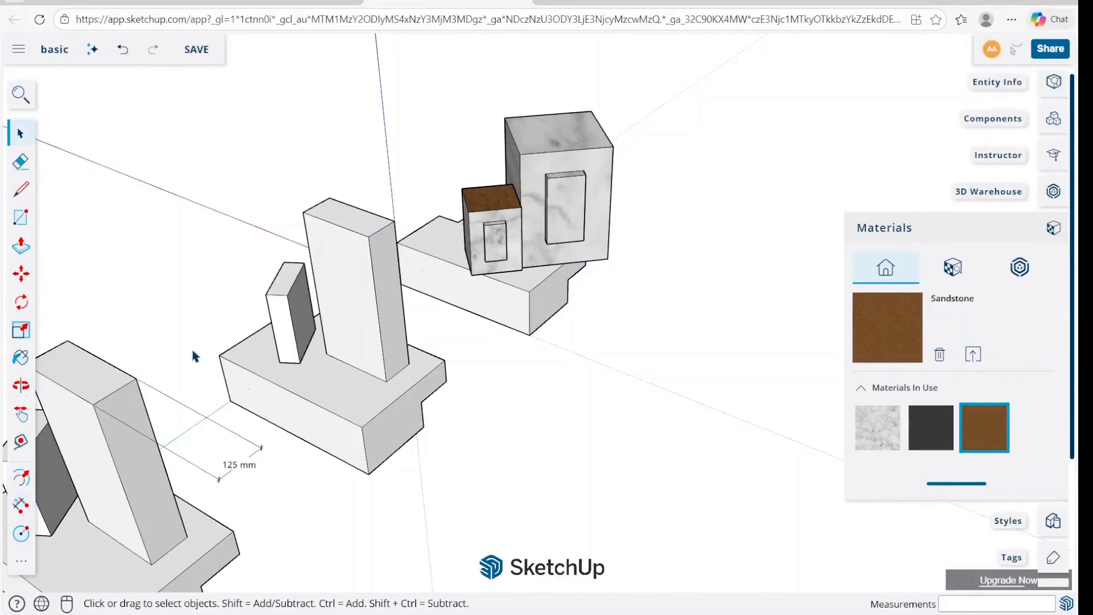
# Dimension the long top edge of the nearest tall slanted block and move that dimension farther out from the edge.
pyautogui.click(21, 506)
pyautogui.click(136, 378)
pyautogui.click(68, 339)
pyautogui.click(101, 329)
pyautogui.press('space')
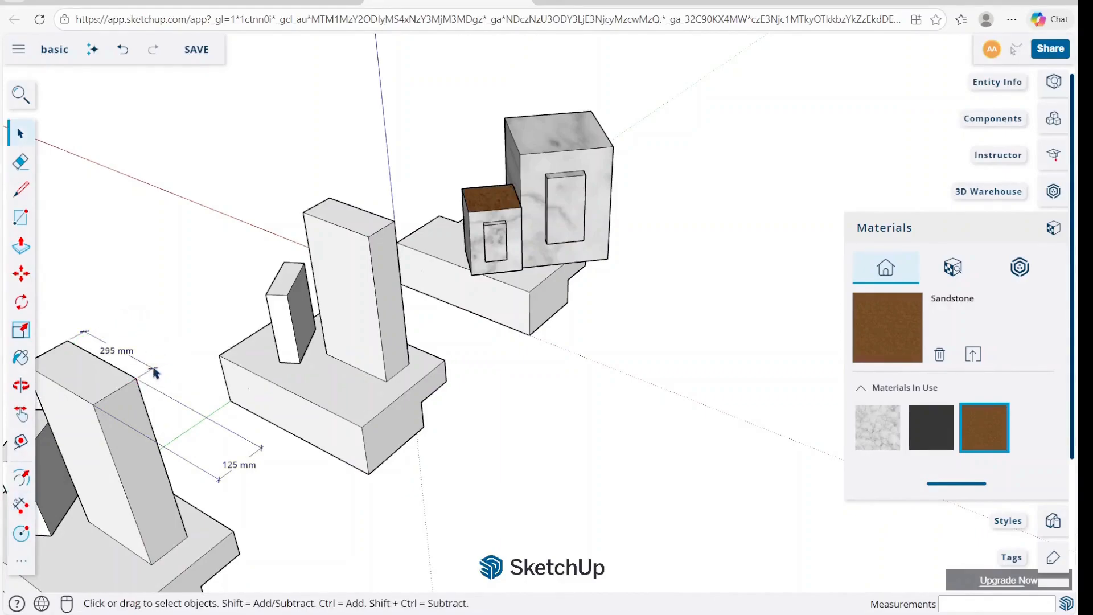
pyautogui.press('m')
pyautogui.click(149, 354)
pyautogui.click(181, 334)
pyautogui.press('space')
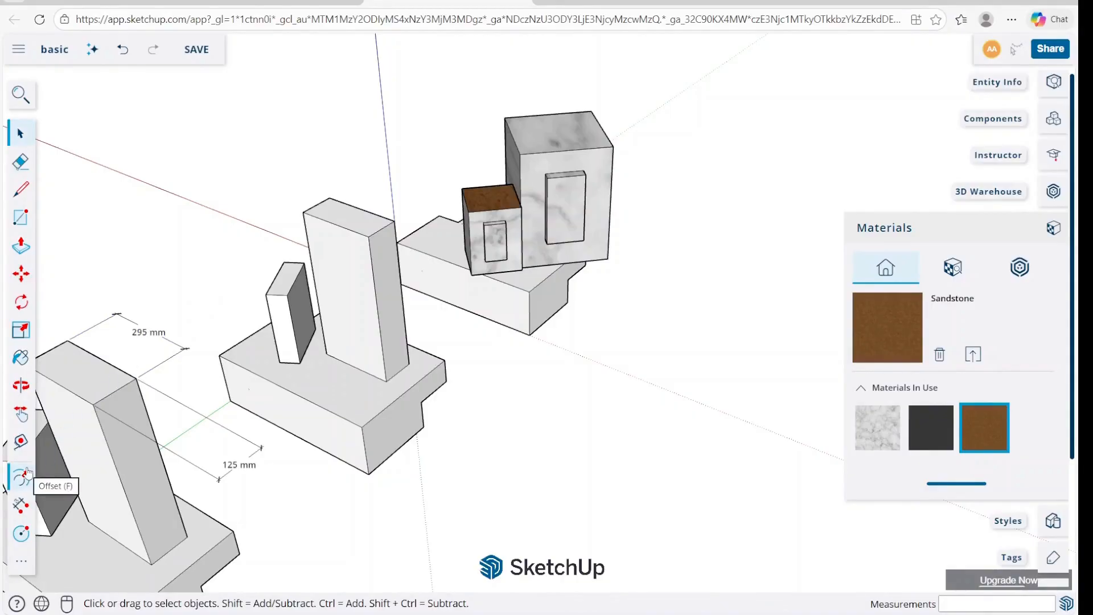
# Enter the nearest tall slanted block's group and select its top face.
pyautogui.scroll(-3, 592, 274)
pyautogui.moveTo(592, 273); pyautogui.dragTo(608, 429, button='middle')
pyautogui.scroll(3, 599, 418)
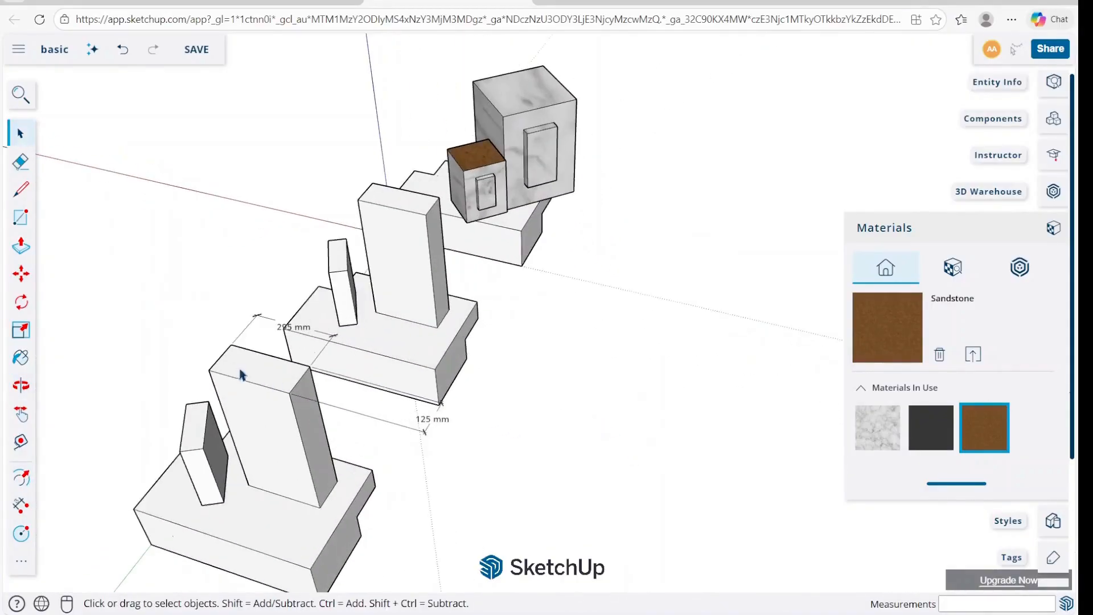
pyautogui.scroll(3, 239, 374)
pyautogui.click(277, 458)
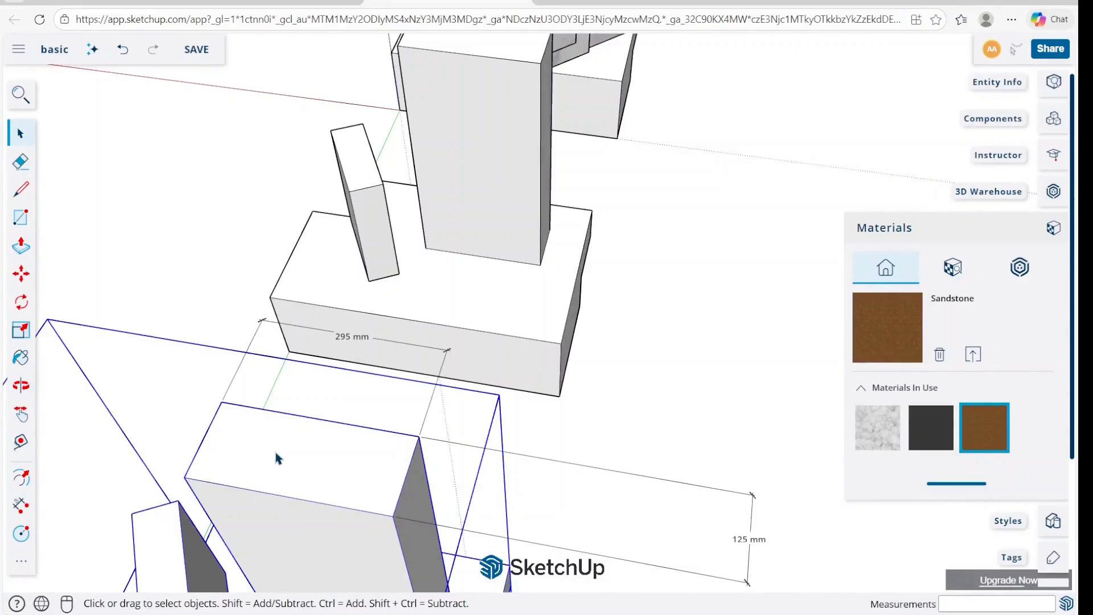
pyautogui.tripleClick(279, 458)
pyautogui.click(277, 455)
pyautogui.scroll(3, 279, 456)
pyautogui.scroll(-1, 280, 456)
pyautogui.keyDown('shift'); pyautogui.moveTo(280, 456); pyautogui.dragTo(405, 392, button='middle'); pyautogui.keyUp('shift')
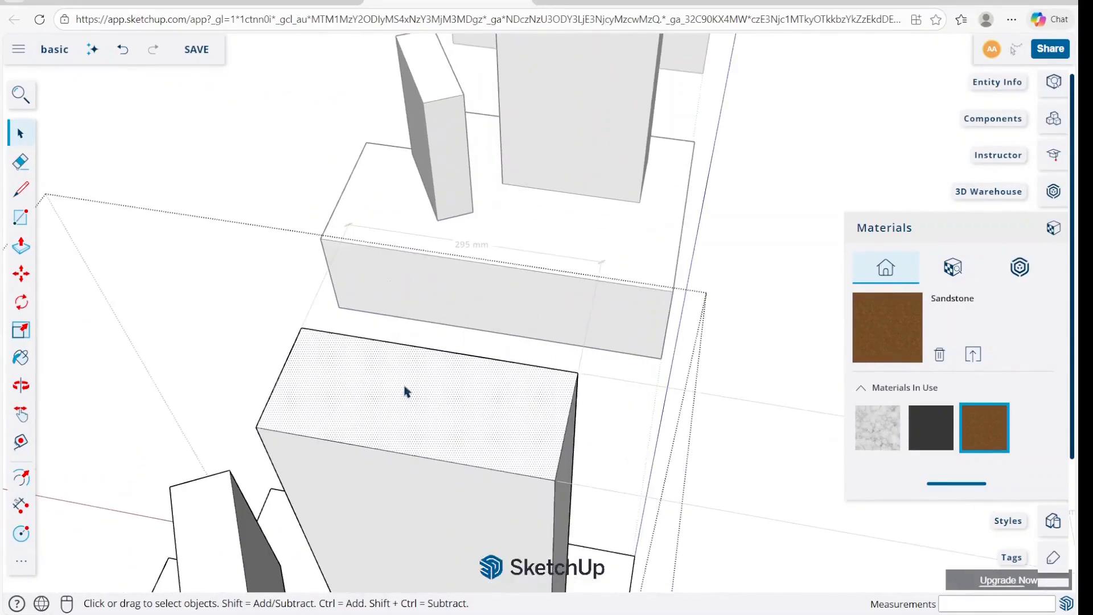
# Offset the selected top face's outline inward by about 33 mm.
pyautogui.click(26, 478)
pyautogui.click(362, 396)
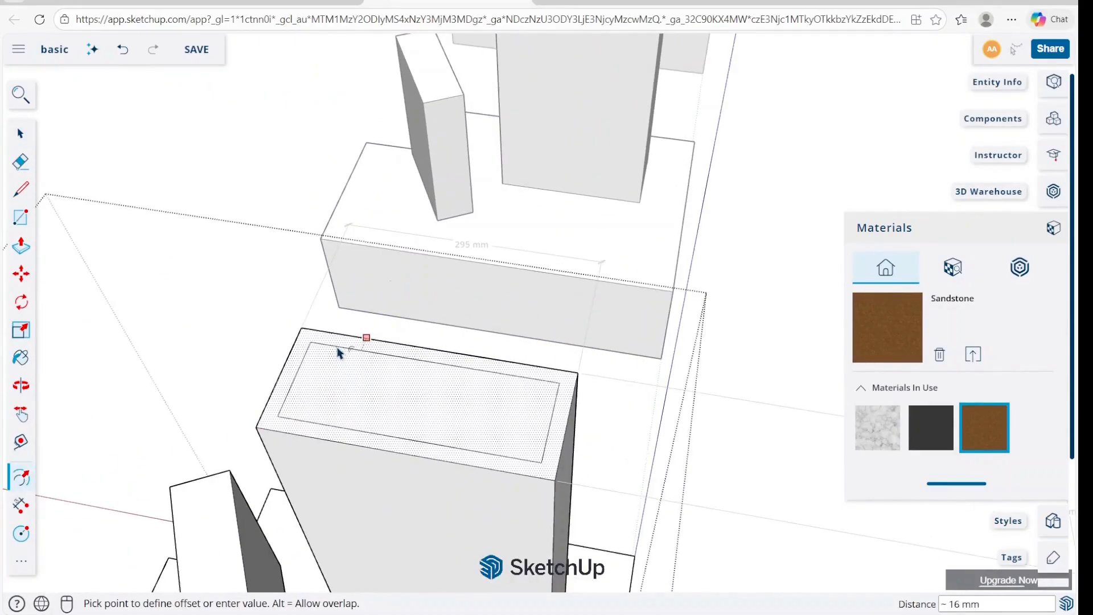
pyautogui.click(350, 368)
pyautogui.press('space')
# Push the inner rectangle down to form a shallow recess in the block's top, and leave the group.
pyautogui.click(376, 401)
pyautogui.press('p')
pyautogui.click(377, 402)
pyautogui.click(381, 418)
pyautogui.press('space')
pyautogui.click(691, 382)
pyautogui.moveTo(690, 382); pyautogui.dragTo(544, 406, button='middle')
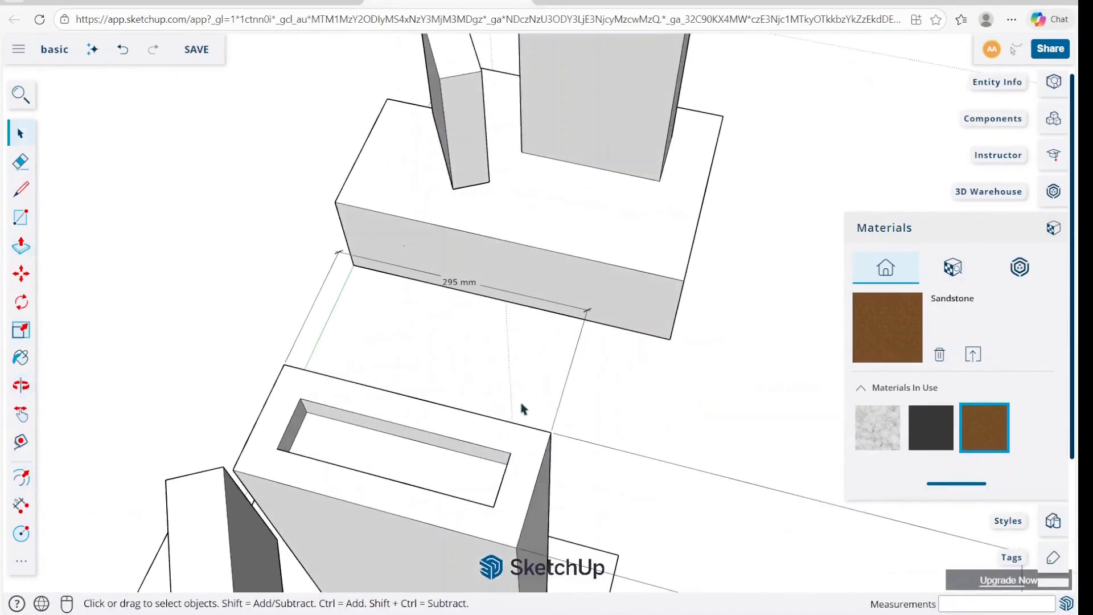
# Measure the rim widths around the recess on the block's top with the Tape Measure.
pyautogui.press('t')
pyautogui.click(419, 397)
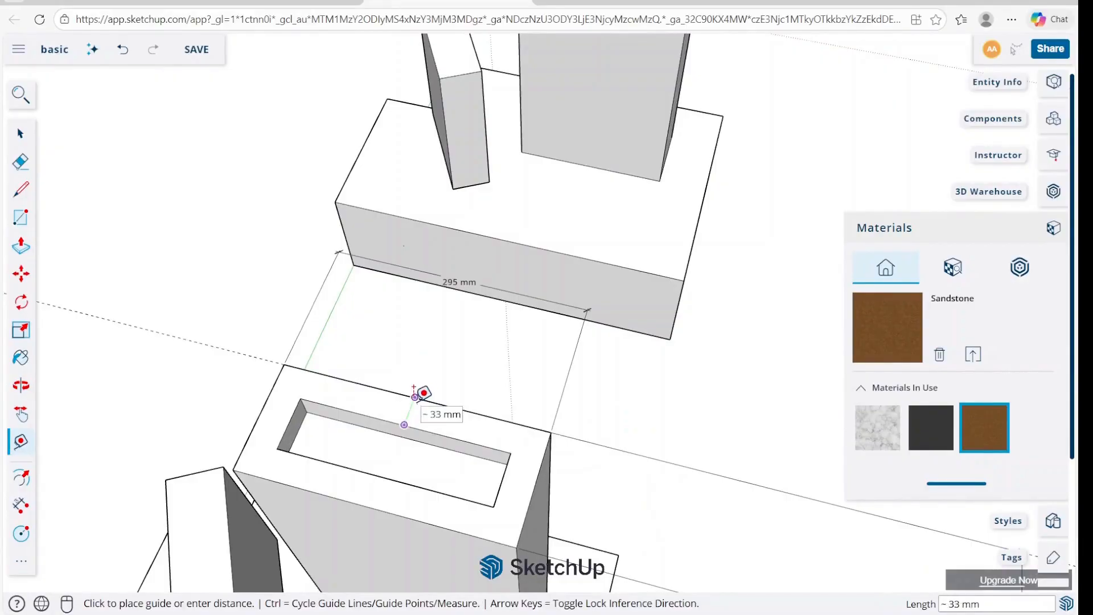
pyautogui.press('space')
pyautogui.press('t')
pyautogui.click(502, 480)
pyautogui.press('space')
pyautogui.press('t')
pyautogui.press('space')
# Undo the recess and the offset on the block's top face.
pyautogui.hotkey('ctrl', 'z')
pyautogui.hotkey('ctrl', 'z')
pyautogui.hotkey('ctrl', 'z')
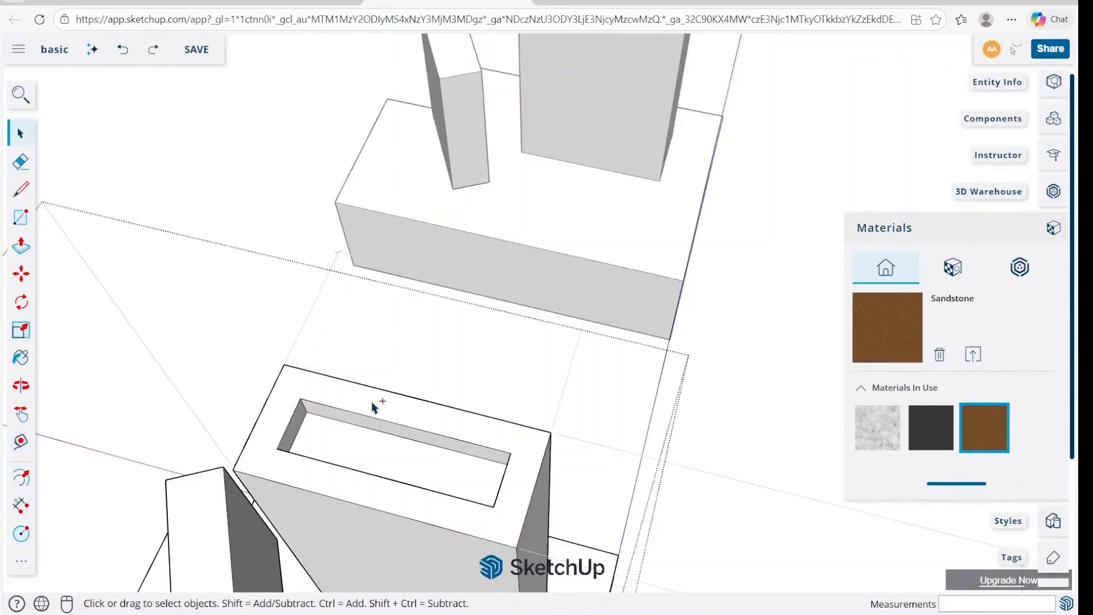
# Offset the tall block's whole top face inward, leaving only a thin rim.
pyautogui.click(357, 417)
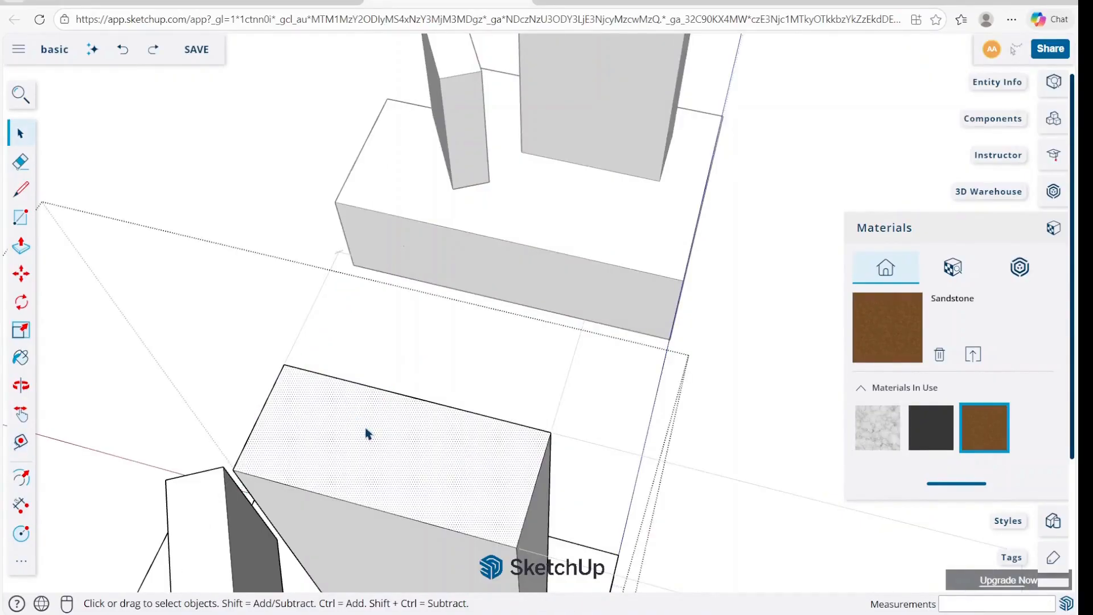
pyautogui.press('f')
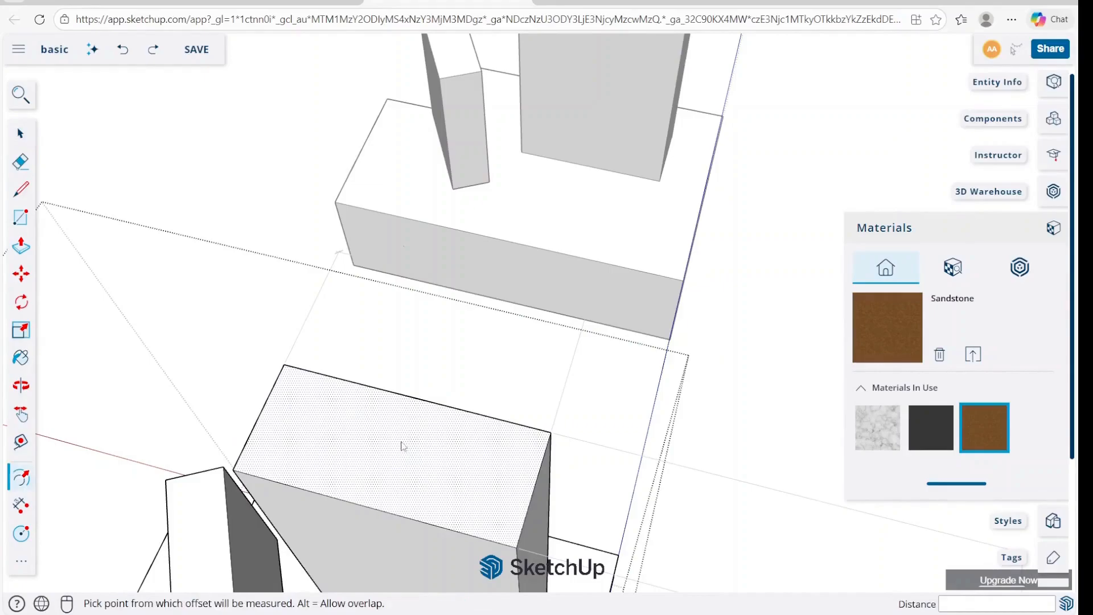
pyautogui.click(298, 412)
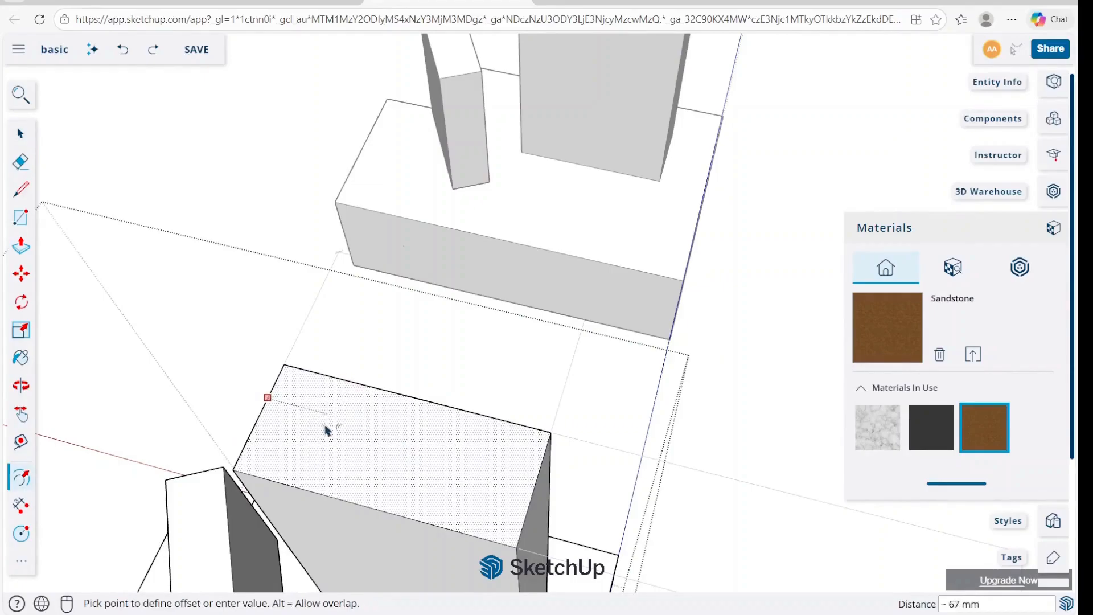
pyautogui.click(292, 383)
pyautogui.press('space')
# Push the inner top face down about 395 mm to hollow out the tall block, and leave the group.
pyautogui.click(373, 444)
pyautogui.press('p')
pyautogui.click(373, 444)
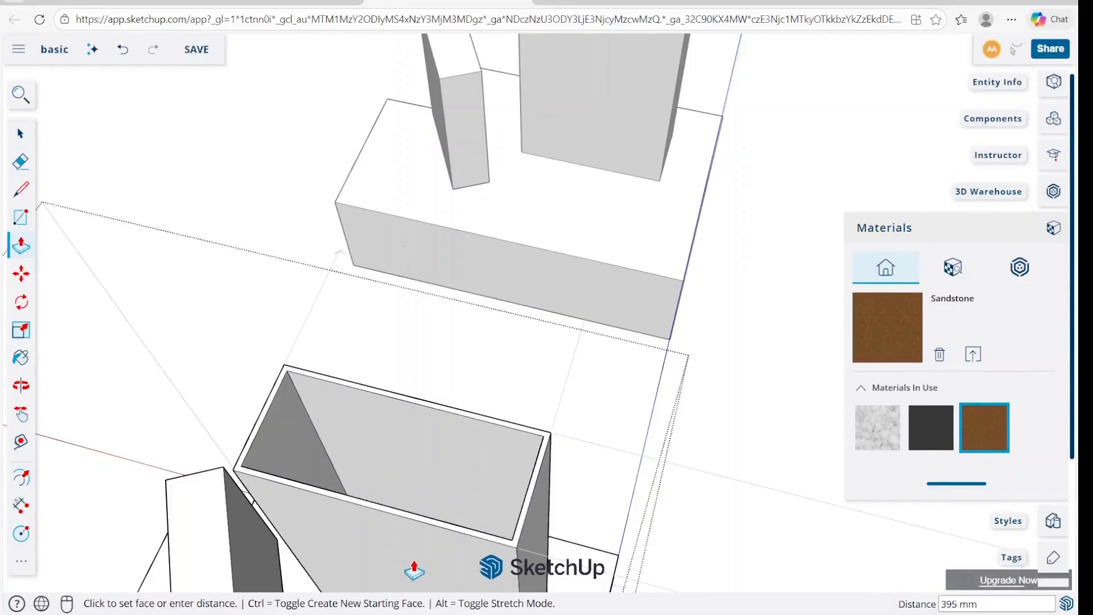
pyautogui.click(410, 576)
pyautogui.press('space')
pyautogui.moveTo(423, 445); pyautogui.dragTo(464, 160, button='middle')
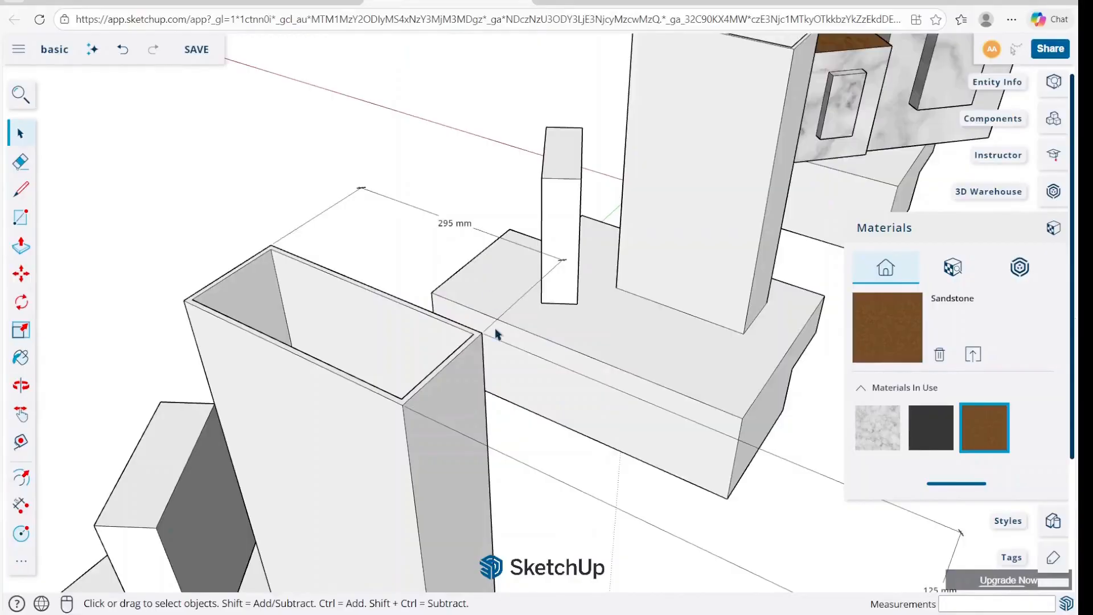
# Draw a circle on the upper face of the nearest base, in front of the hollow block.
pyautogui.scroll(-4, 497, 334)
pyautogui.scroll(-3, 686, 212)
pyautogui.moveTo(687, 213); pyautogui.dragTo(651, 320, button='middle')
pyautogui.scroll(4, 689, 213)
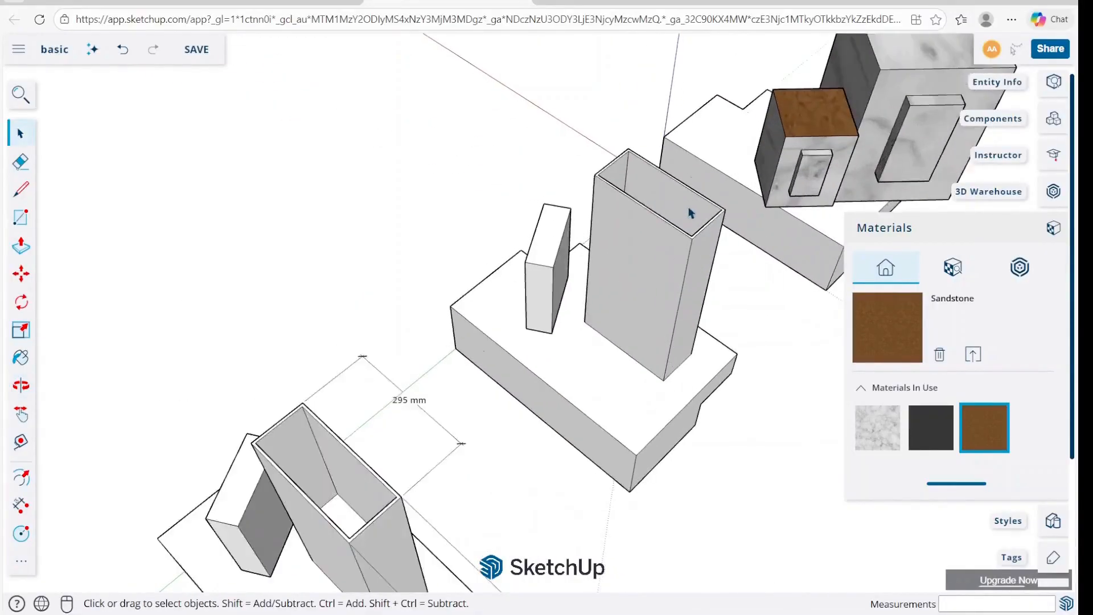
pyautogui.keyDown('shift'); pyautogui.moveTo(689, 214); pyautogui.dragTo(503, 168, button='middle'); pyautogui.keyUp('shift')
pyautogui.scroll(-4, 503, 168)
pyautogui.scroll(3, 395, 310)
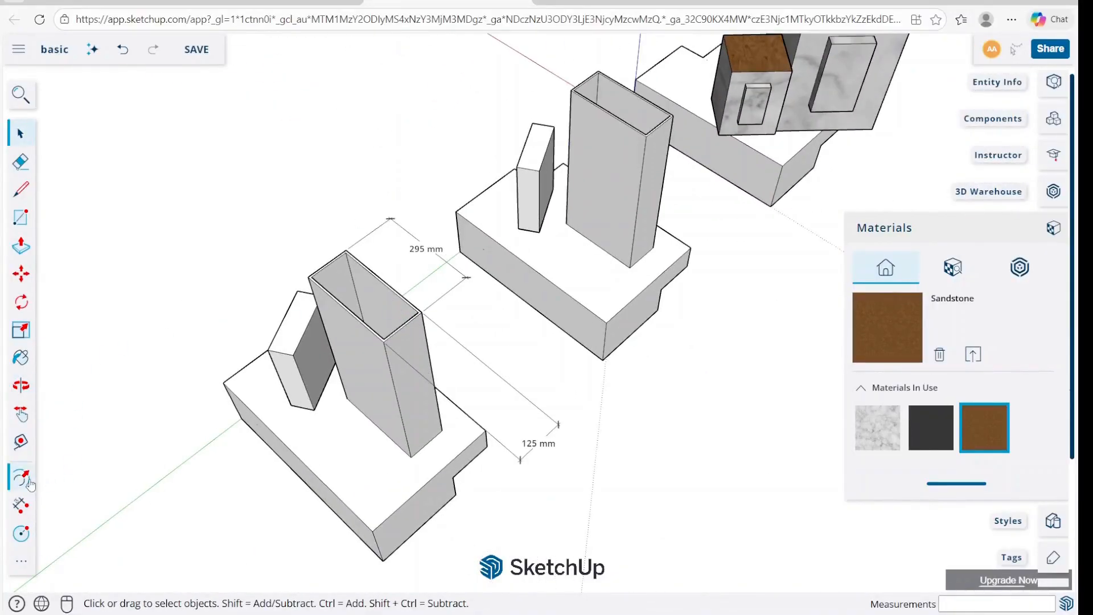
pyautogui.click(26, 533)
pyautogui.click(352, 467)
pyautogui.click(376, 462)
# Push/Pull the circle upward into a cylinder.
pyautogui.press('p')
pyautogui.moveTo(358, 471); pyautogui.dragTo(359, 440)
pyautogui.press('space')
# Draw a second, smaller circle on the base between the cylinder and the small slanted block.
pyautogui.moveTo(361, 444); pyautogui.dragTo(422, 479, button='middle')
pyautogui.scroll(4, 382, 520)
pyautogui.press('c')
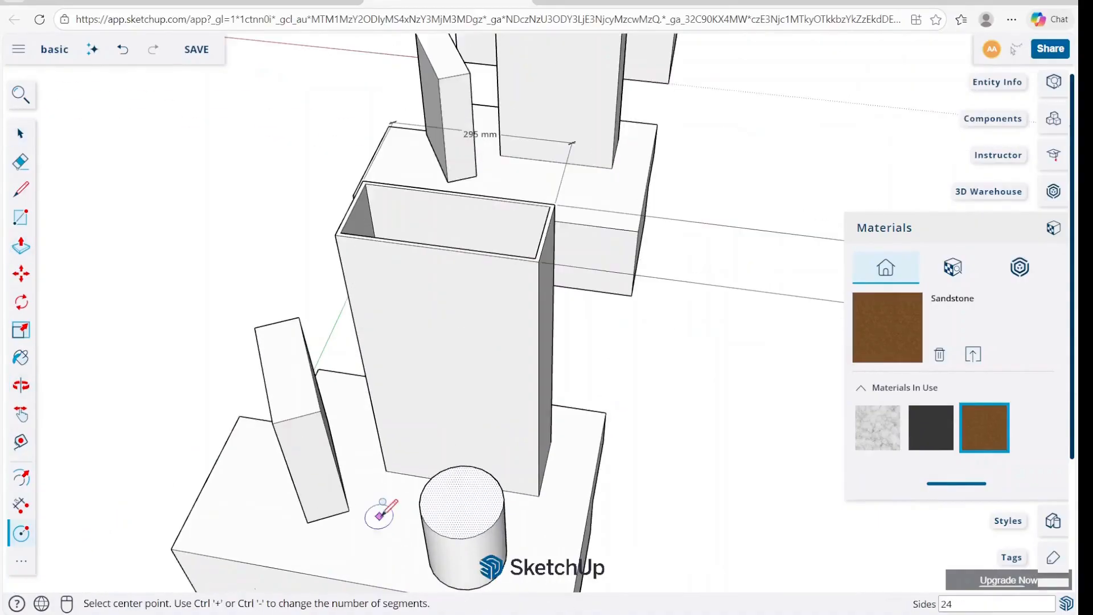
pyautogui.click(377, 528)
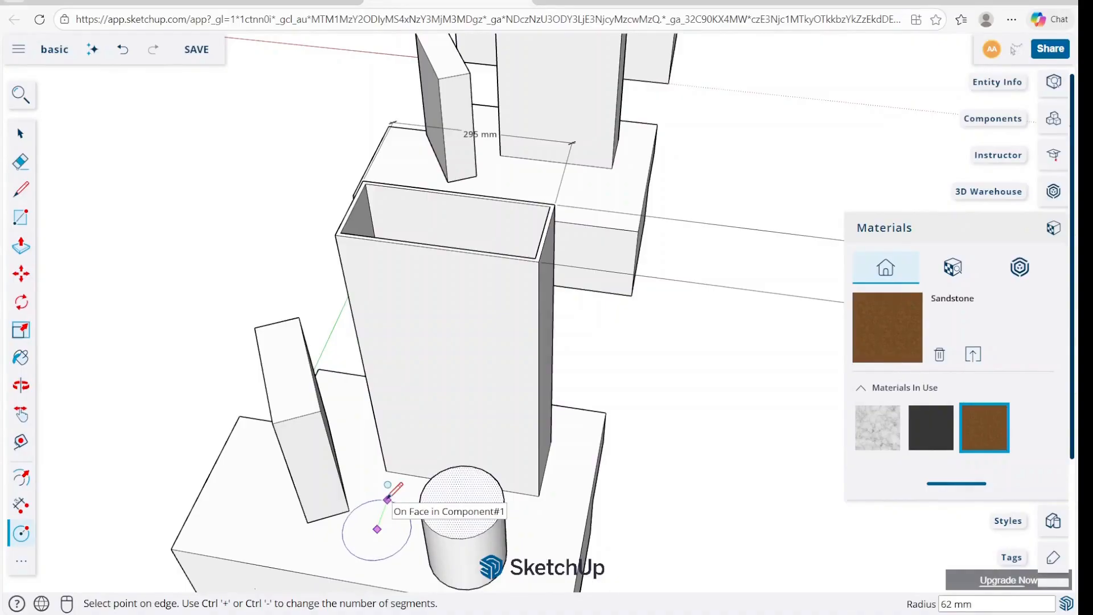
pyautogui.press('Return')
pyautogui.press('space')
# Push/Pull the smaller circle up into a short cylinder.
pyautogui.click(380, 530)
pyautogui.press('p')
pyautogui.click(378, 536)
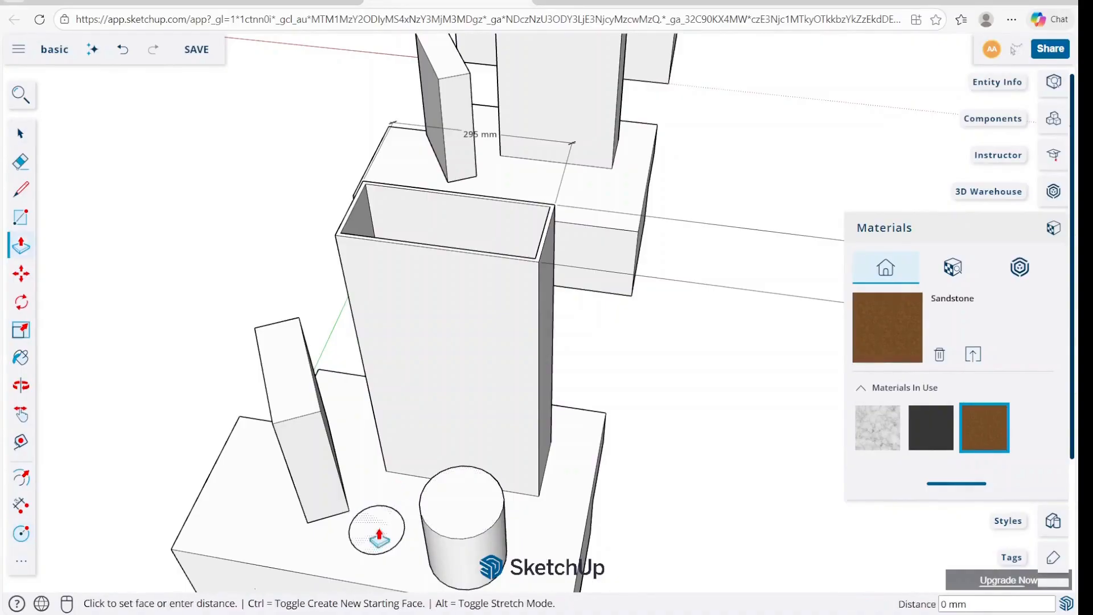
pyautogui.click(375, 523)
pyautogui.press('space')
# Create the 3D text "3d" with the default font and size, and place it on the hollow block's front face.
pyautogui.press('c')
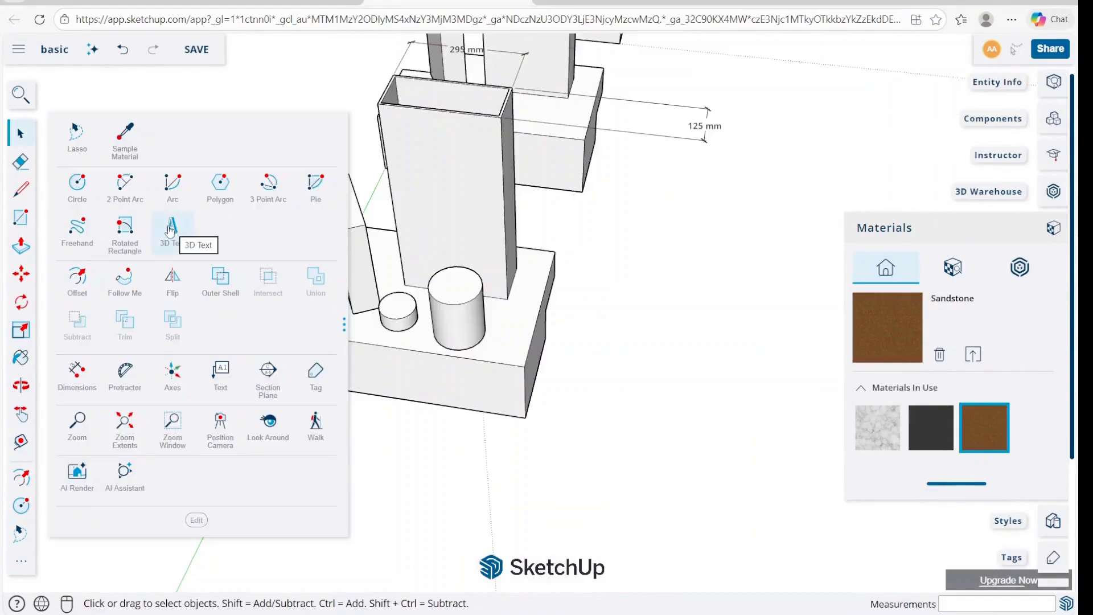
pyautogui.click(169, 230)
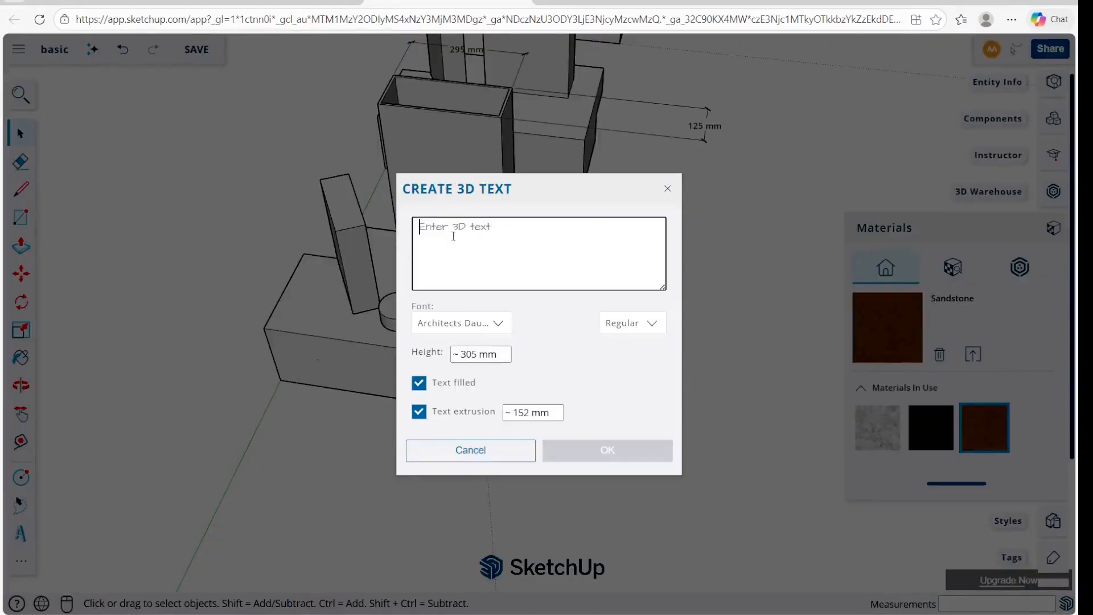
pyautogui.write('3')
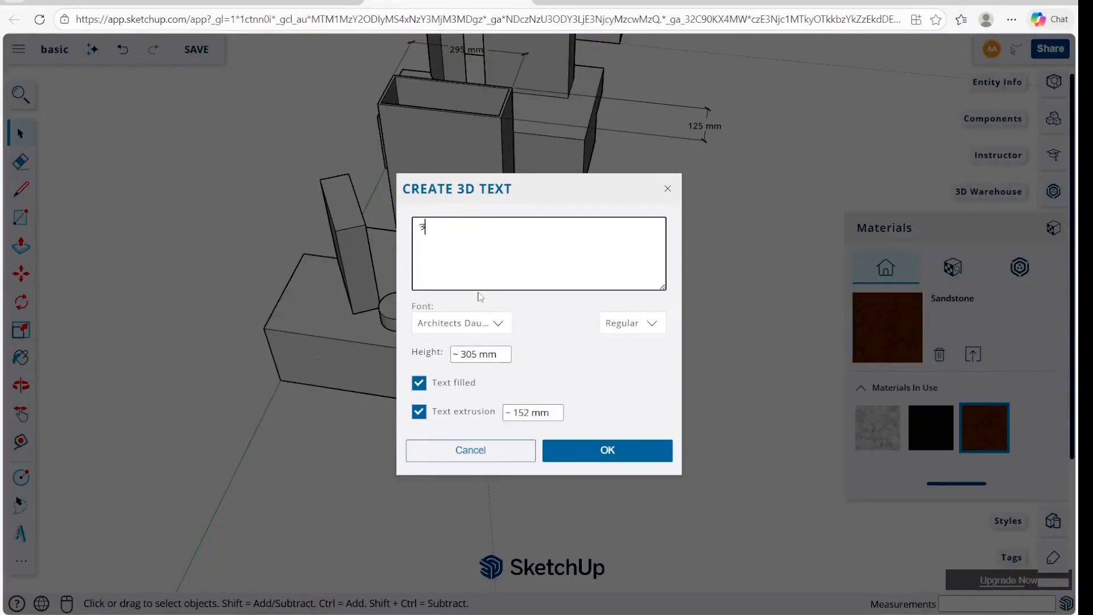
pyautogui.write('d')
pyautogui.click(598, 455)
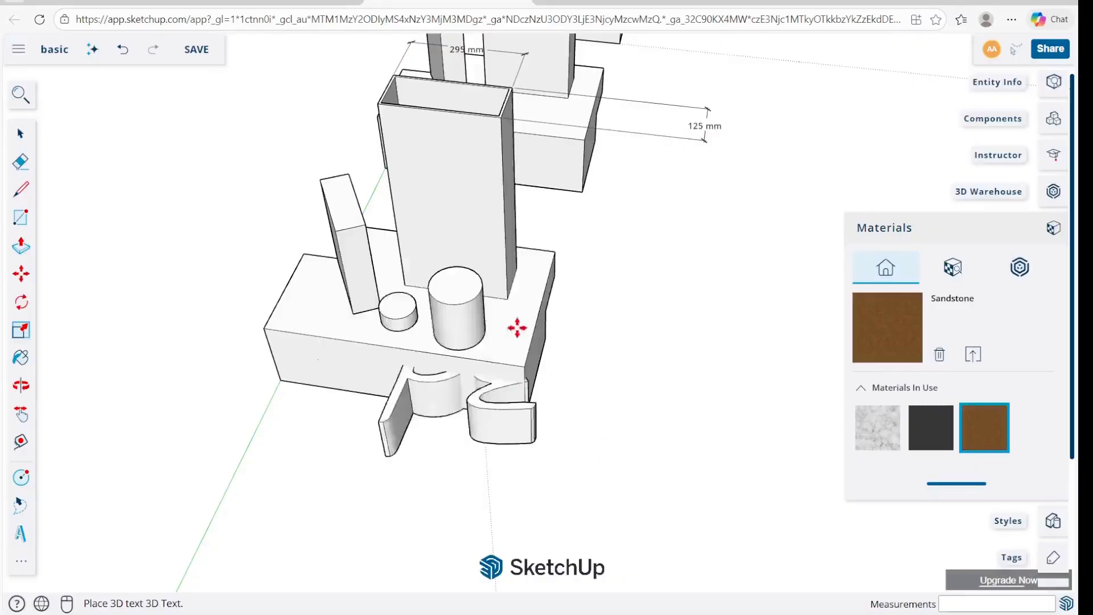
pyautogui.click(403, 195)
# Scale the "3d" text down so it fits on the hollow block's front face.
pyautogui.press('s')
pyautogui.moveTo(551, 111); pyautogui.dragTo(456, 183)
pyautogui.scroll(6, 456, 183)
pyautogui.moveTo(475, 180); pyautogui.dragTo(551, 205, button='middle')
pyautogui.press('space')
pyautogui.click(544, 256)
# Paint the inner bowl, upright and top end of the 3D letter d red.
pyautogui.scroll(-5, 545, 256)
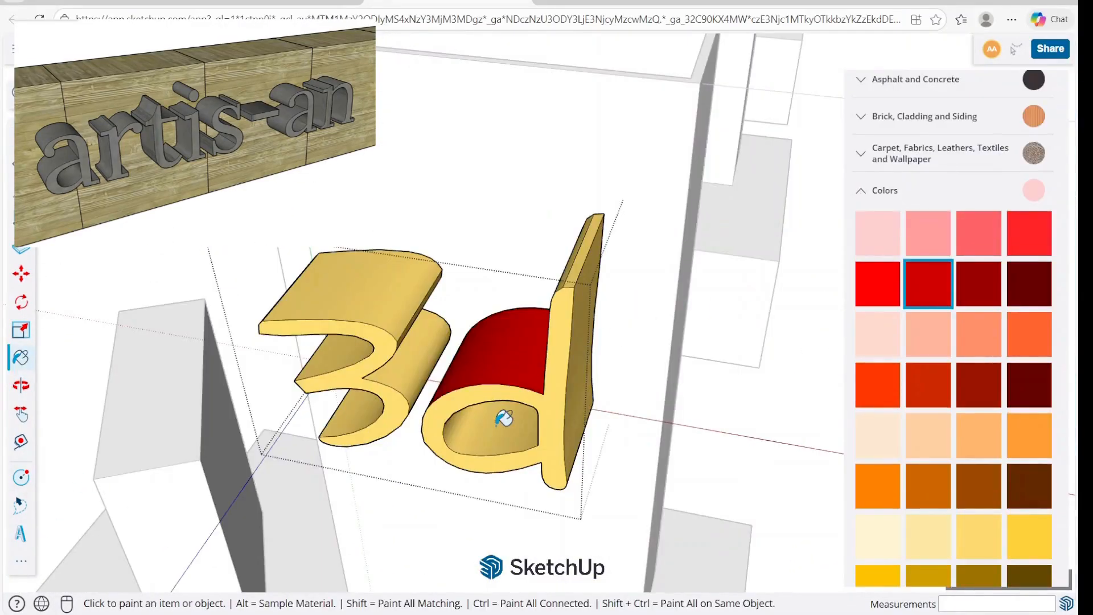
pyautogui.click(503, 419)
pyautogui.click(586, 245)
pyautogui.moveTo(585, 244); pyautogui.dragTo(542, 147, button='middle')
pyautogui.click(633, 231)
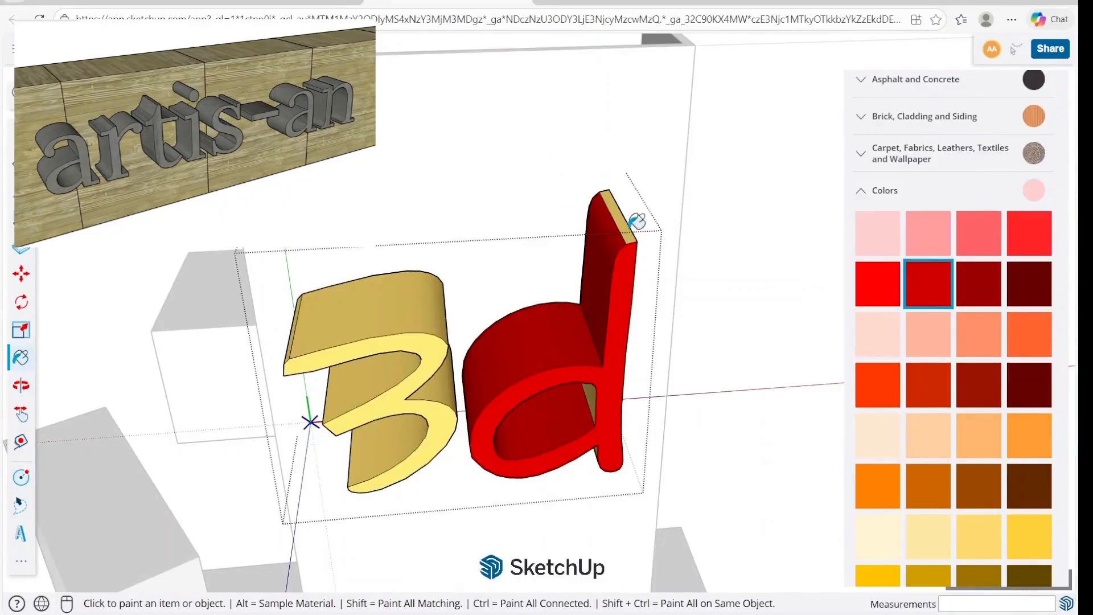
pyautogui.click(629, 229)
# Paint the letter d's remaining inner and underside faces the same red, and leave the 3D text.
pyautogui.moveTo(612, 364); pyautogui.dragTo(592, 244, button='middle')
pyautogui.click(588, 399)
pyautogui.moveTo(560, 449)
pyautogui.mouseDown(button='middle')
pyautogui.moveTo(681, 203)
pyautogui.moveTo(678, 171)
pyautogui.mouseUp(button='middle')
pyautogui.click(633, 408)
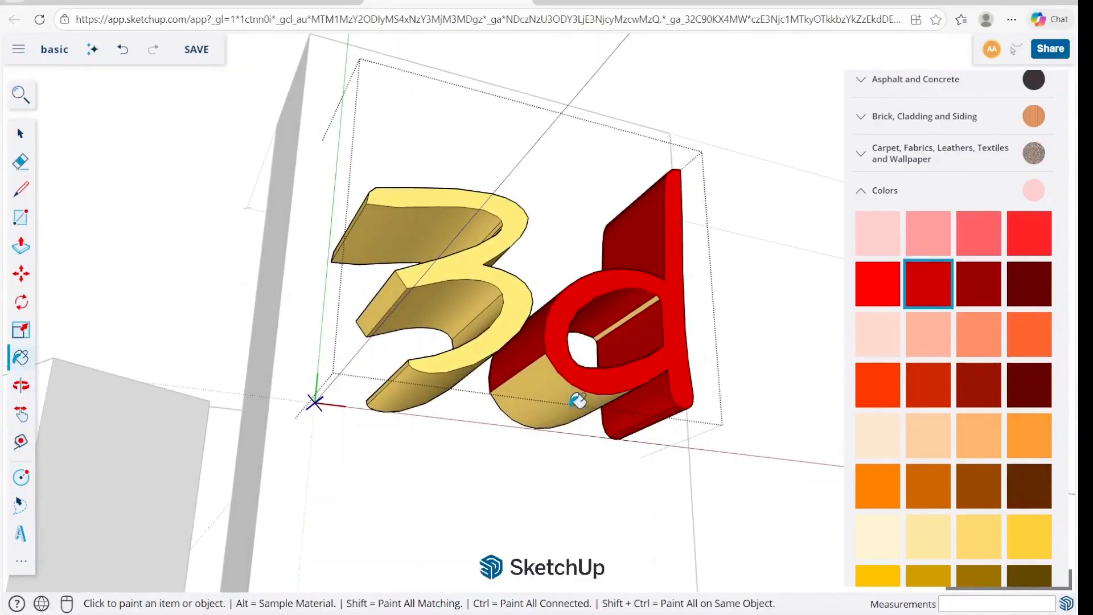
pyautogui.click(579, 402)
pyautogui.moveTo(637, 313); pyautogui.dragTo(570, 501, button='middle')
pyautogui.press('space')
pyautogui.click(785, 305)
pyautogui.scroll(-4, 779, 257)
pyautogui.click(877, 233)
pyautogui.click(601, 345)
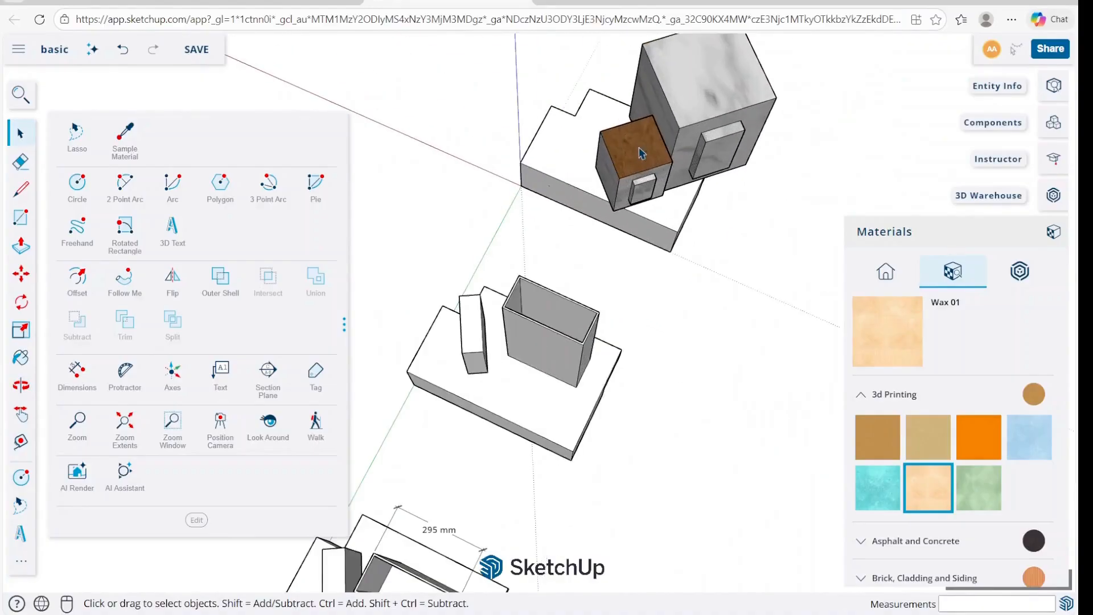
# Flip the small brown-topped box about the upper face of the base it stands on.
pyautogui.click(636, 152)
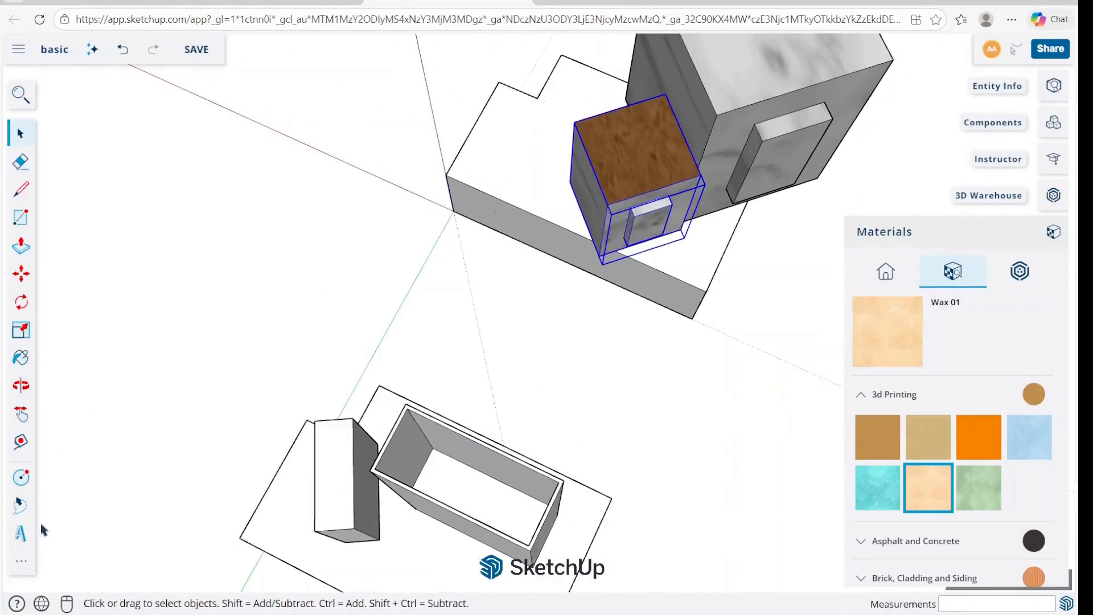
pyautogui.click(21, 561)
pyautogui.click(176, 285)
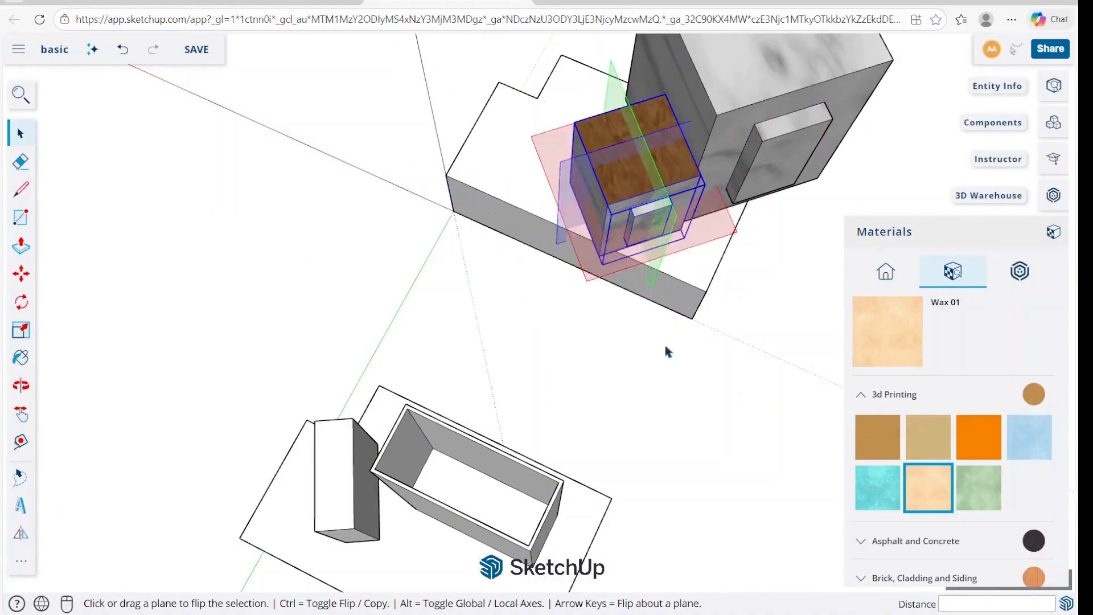
pyautogui.moveTo(532, 117); pyautogui.dragTo(749, 81, button='middle')
pyautogui.scroll(3, 512, 199)
pyautogui.moveTo(478, 193); pyautogui.dragTo(526, 273, button='middle')
pyautogui.click(453, 221)
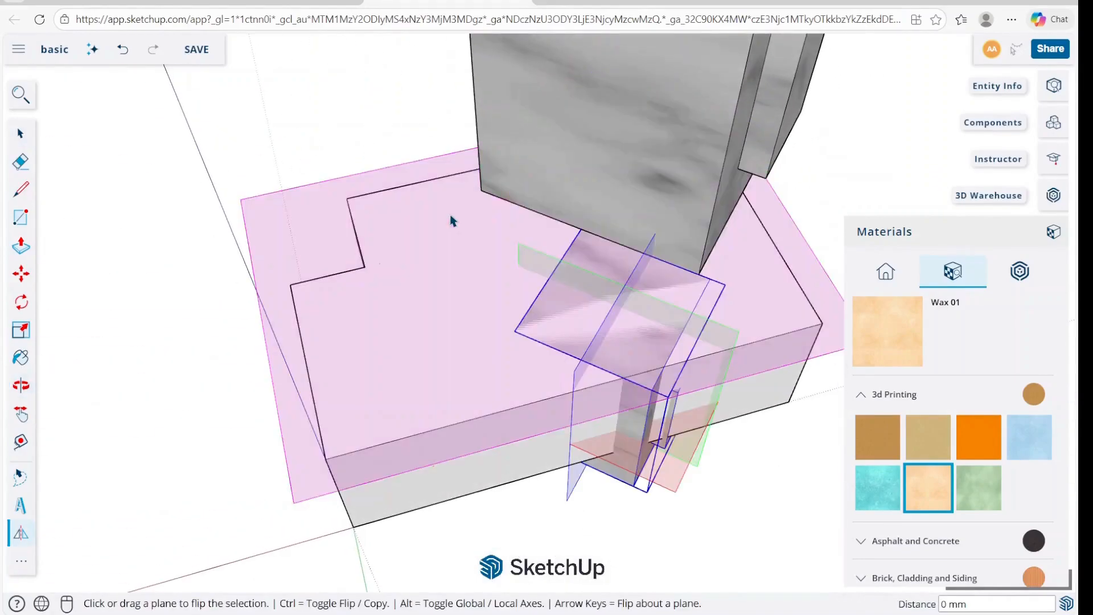
# Return the small box upright and flip it front to back about its blue plane.
pyautogui.click(613, 213)
pyautogui.moveTo(703, 156); pyautogui.dragTo(302, 160, button='middle')
pyautogui.click(475, 185)
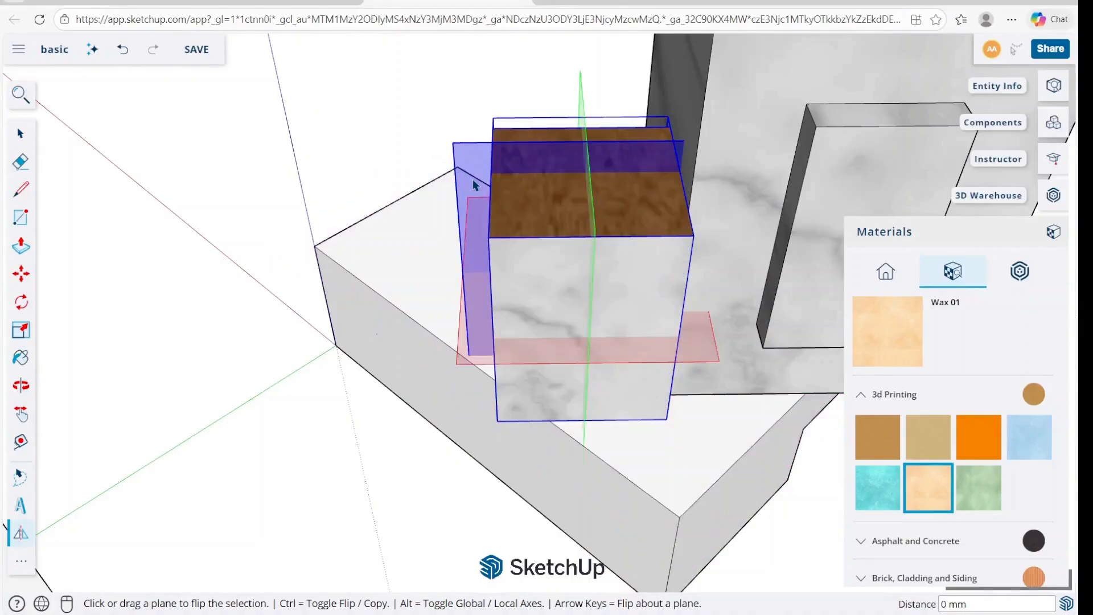
# Flip the small box back and forth several times about its green plane.
pyautogui.moveTo(474, 185); pyautogui.dragTo(610, 108, button='middle')
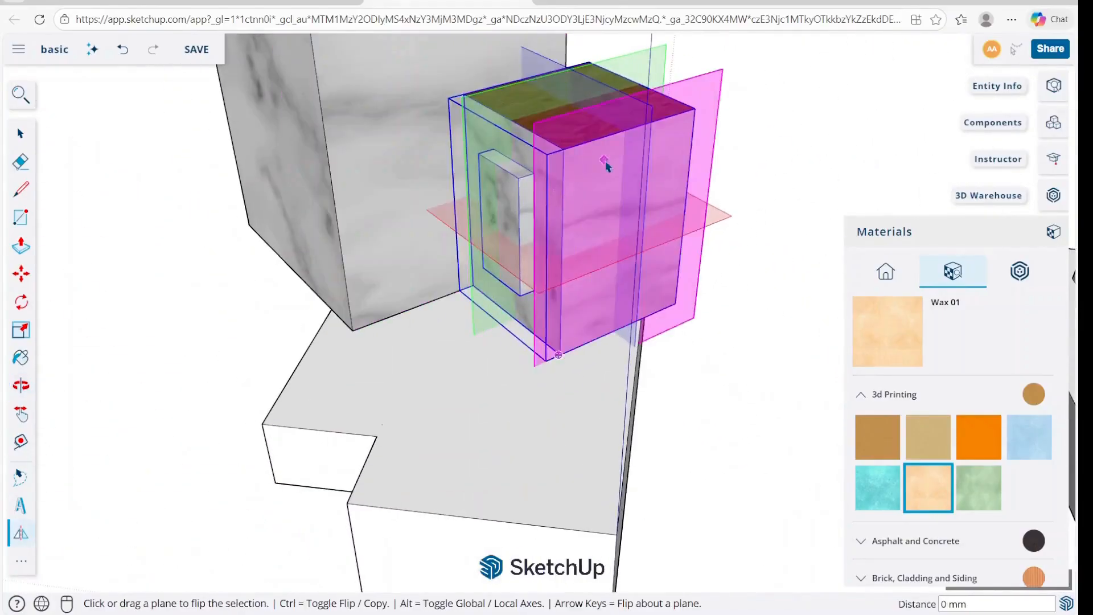
pyautogui.click(632, 69)
pyautogui.click(632, 69)
pyautogui.click(631, 69)
pyautogui.click(631, 65)
pyautogui.click(630, 65)
pyautogui.click(631, 66)
pyautogui.moveTo(630, 65); pyautogui.dragTo(633, 68)
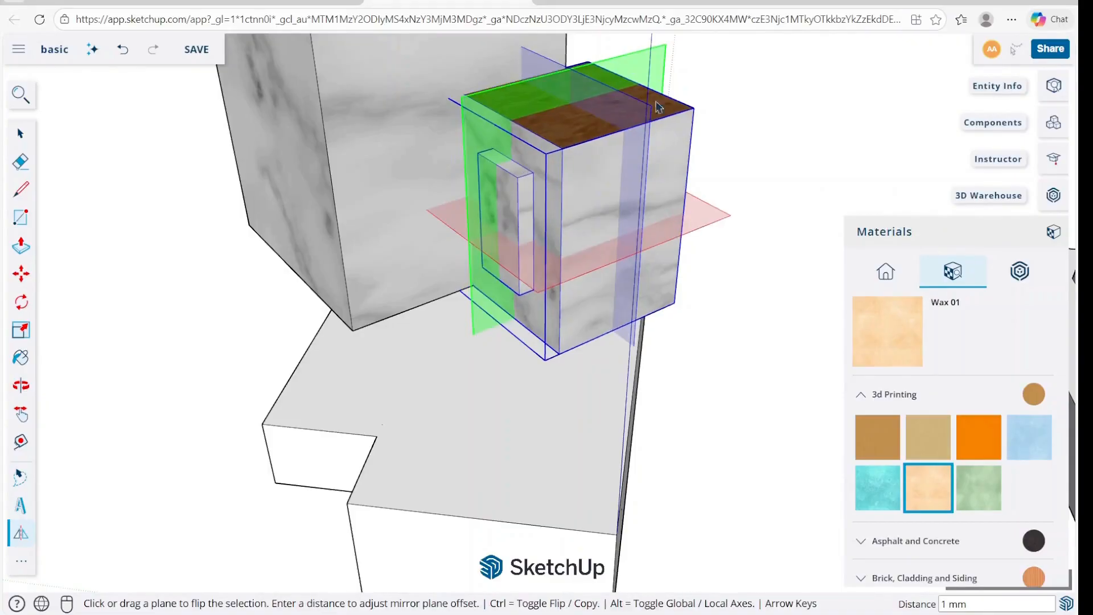
# Flip the small box upside down and back repeatedly about its red plane.
pyautogui.click(703, 215)
pyautogui.click(706, 215)
pyautogui.click(707, 216)
pyautogui.click(706, 215)
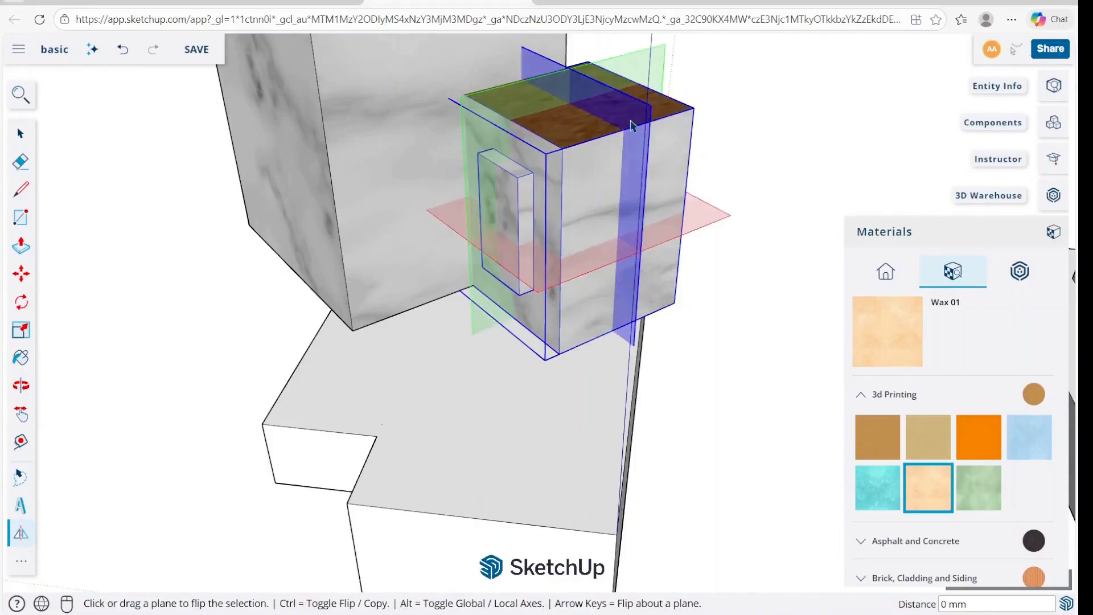
# Try flipping the small box about its blue plane, exit the Flip tool and view the box from its panel side.
pyautogui.click(631, 122)
pyautogui.moveTo(633, 121); pyautogui.dragTo(861, 173, button='middle')
pyautogui.click(511, 173)
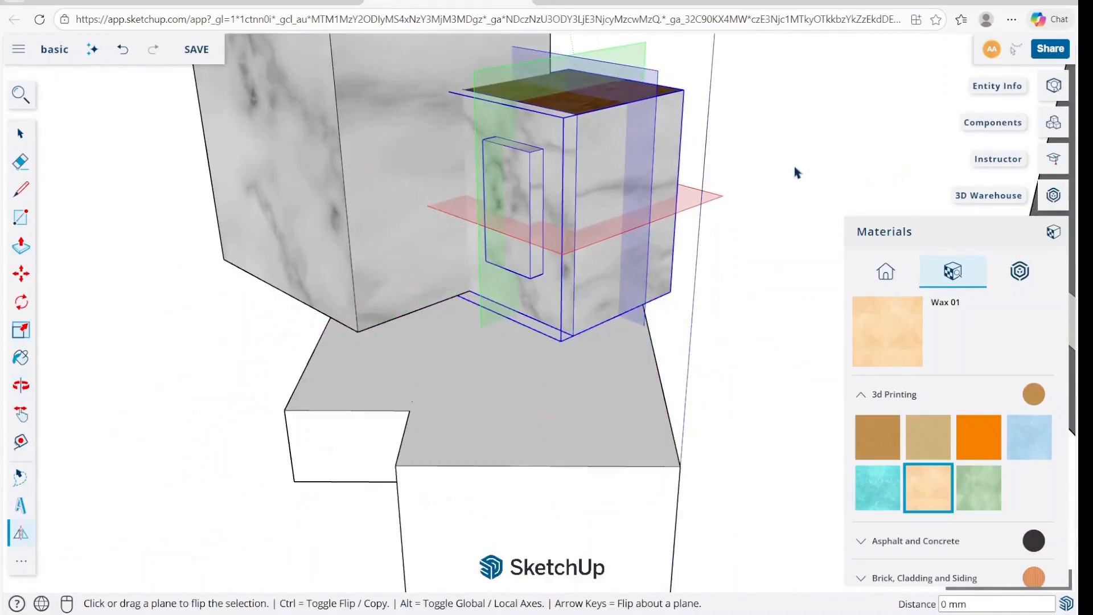
pyautogui.press('space')
pyautogui.click(760, 231)
pyautogui.moveTo(501, 310); pyautogui.dragTo(584, 356, button='middle')
pyautogui.click(570, 329)
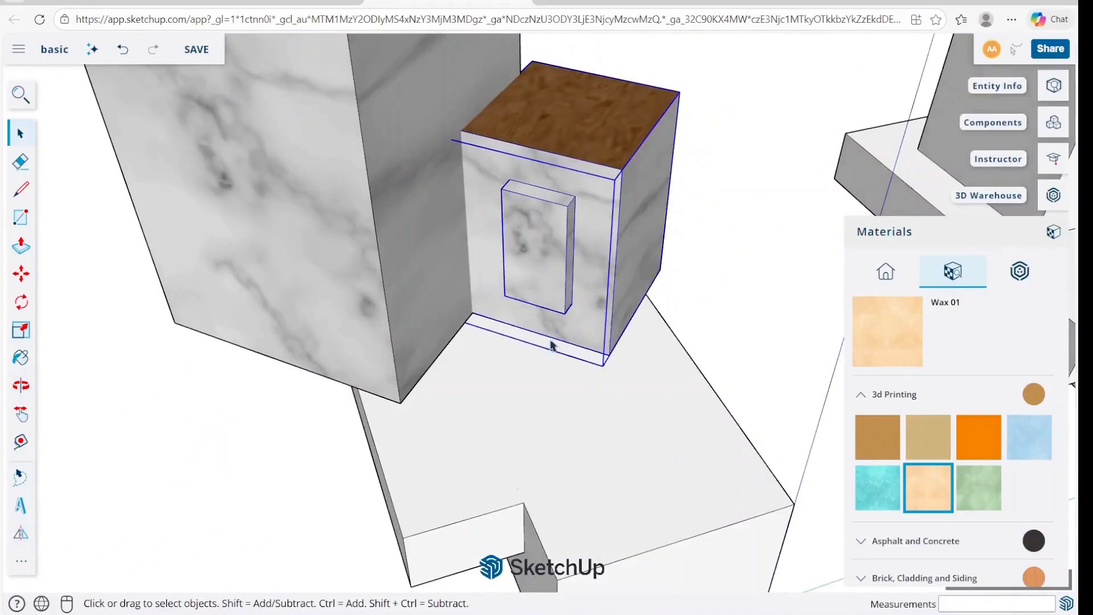
# Move the small box down so its lower corner meets the large marble box's bottom front corner.
pyautogui.press('m')
pyautogui.click(491, 378)
pyautogui.click(511, 387)
pyautogui.click(490, 320)
pyautogui.click(401, 403)
pyautogui.press('space')
pyautogui.click(656, 318)
# Attach a leader text to the outer corner of the small box's brown top, reading "material" with "rer" on a second line.
pyautogui.click(22, 562)
pyautogui.click(220, 371)
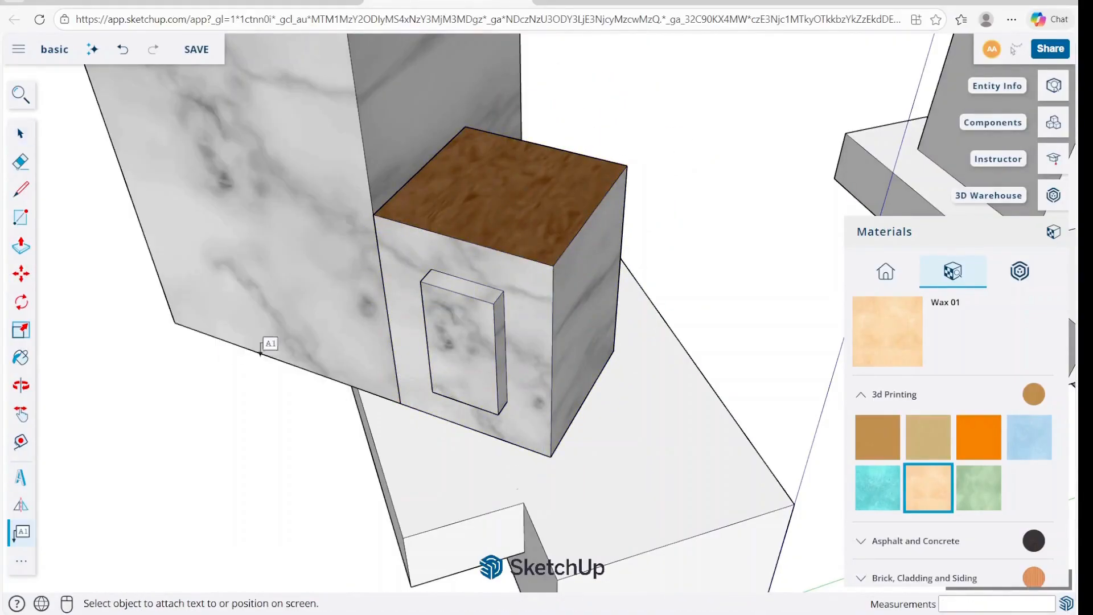
pyautogui.click(627, 165)
pyautogui.click(712, 96)
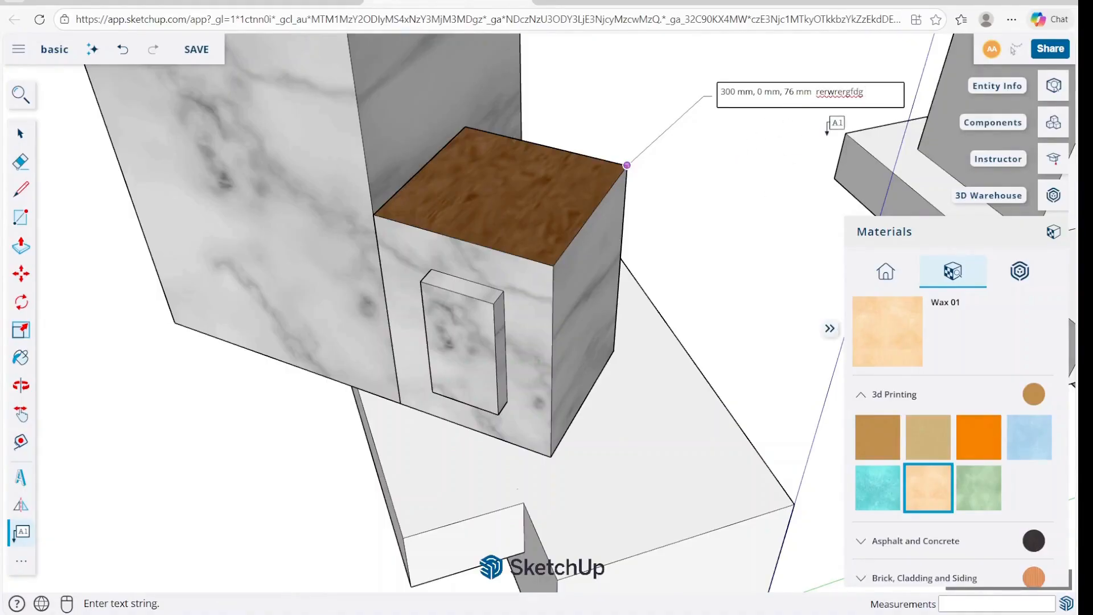
pyautogui.hotkey('ctrl', 'a')
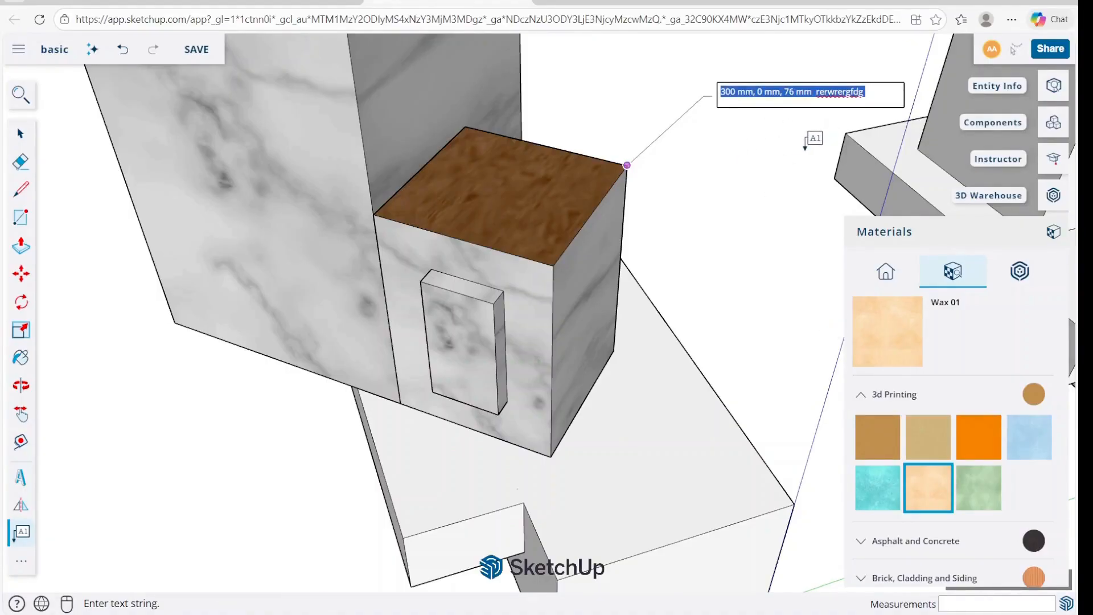
pyautogui.write('ma')
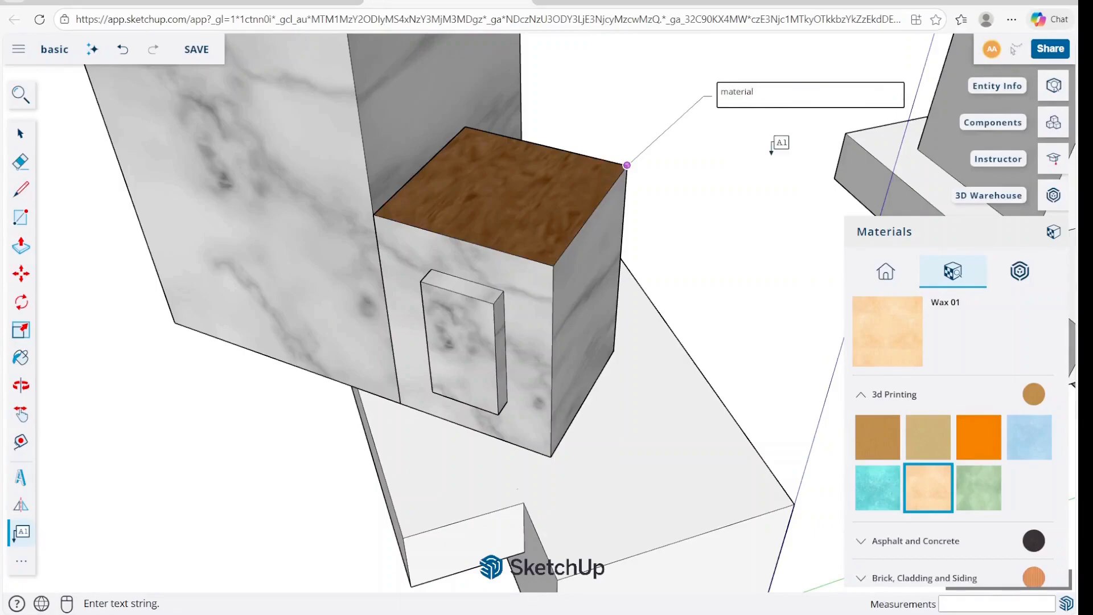
pyautogui.write('terial')
pyautogui.press('Return')
pyautogui.click(706, 156)
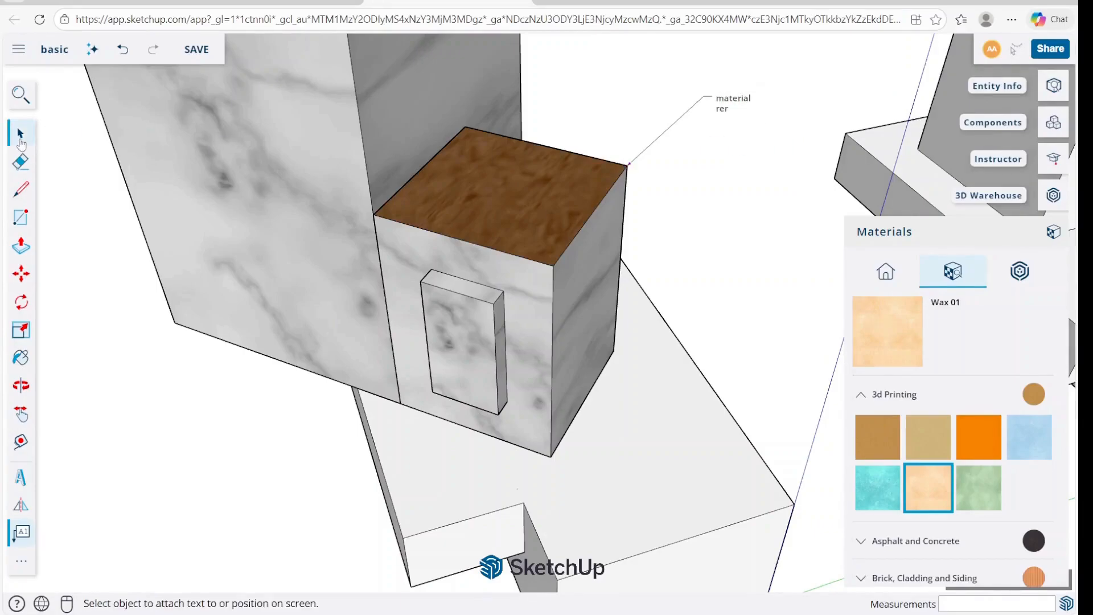
pyautogui.press('space')
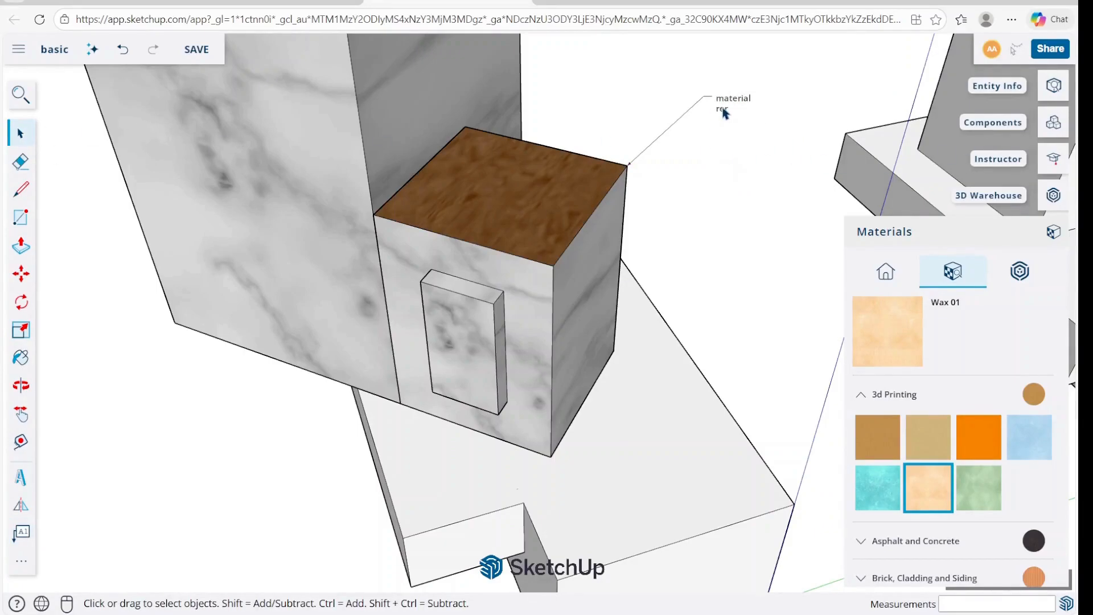
# Edit the leader text so its second line reads "rer eretg".
pyautogui.scroll(5, 781, 92)
pyautogui.scroll(-3, 632, 147)
pyautogui.doubleClick(571, 138)
pyautogui.write('eretg')
pyautogui.click(614, 169)
# Move the leader text to a new spot just above and beside the small box's brown top corner.
pyautogui.scroll(-3, 642, 183)
pyautogui.moveTo(609, 179); pyautogui.dragTo(574, 195, button='middle')
pyautogui.scroll(3, 574, 194)
pyautogui.press('m')
pyautogui.click(647, 197)
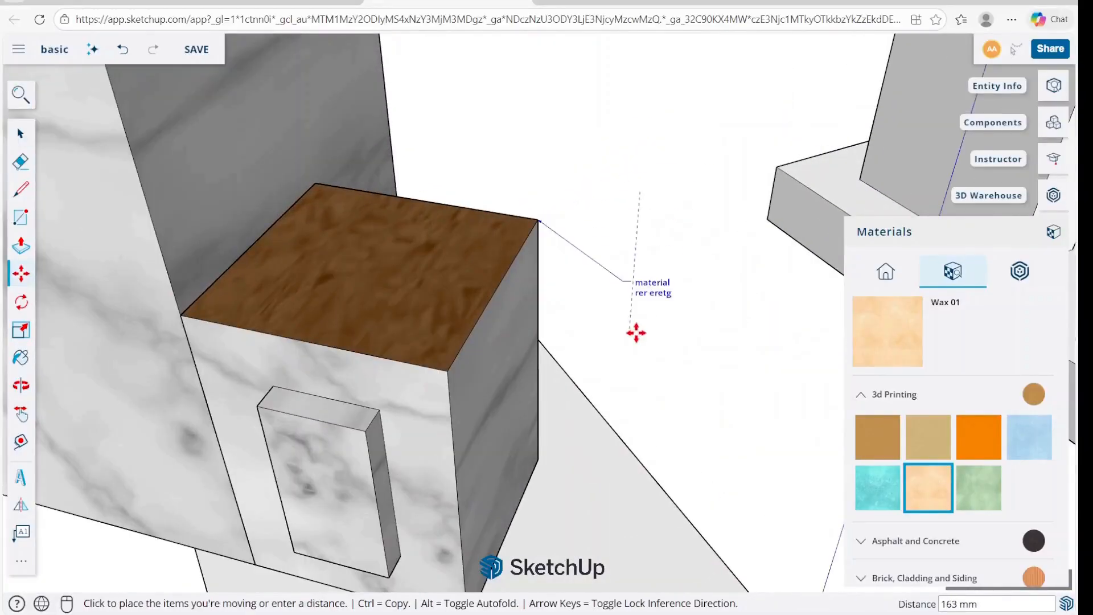
pyautogui.click(607, 242)
pyautogui.press('space')
pyautogui.scroll(3, 629, 216)
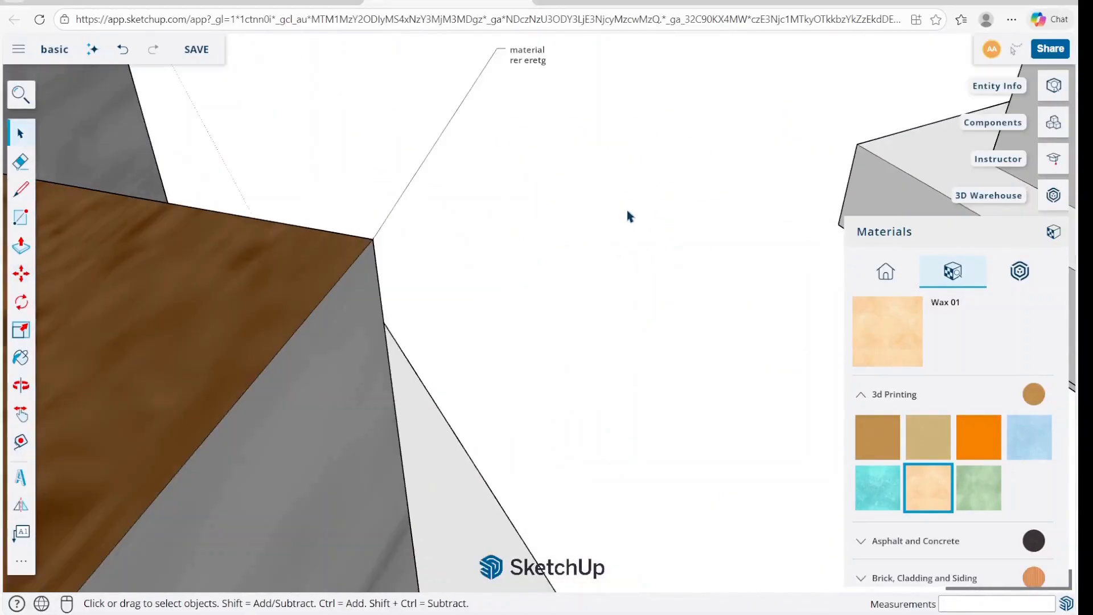
pyautogui.scroll(-3, 629, 216)
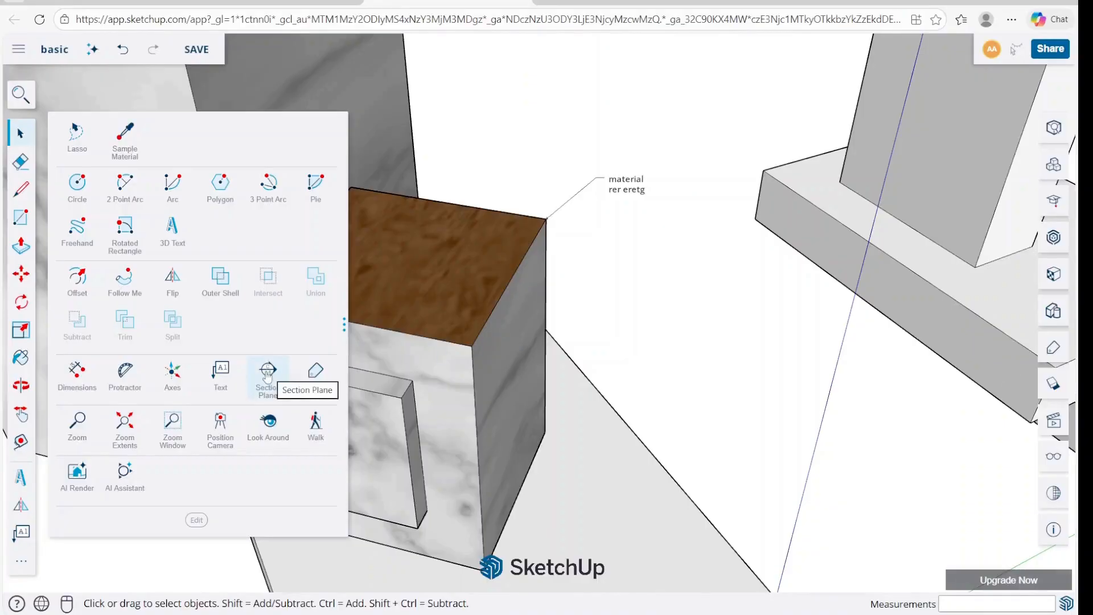
# Place a horizontal section plane at ground level near the origin, beside the marble model's base.
pyautogui.click(270, 374)
pyautogui.scroll(-5, 628, 256)
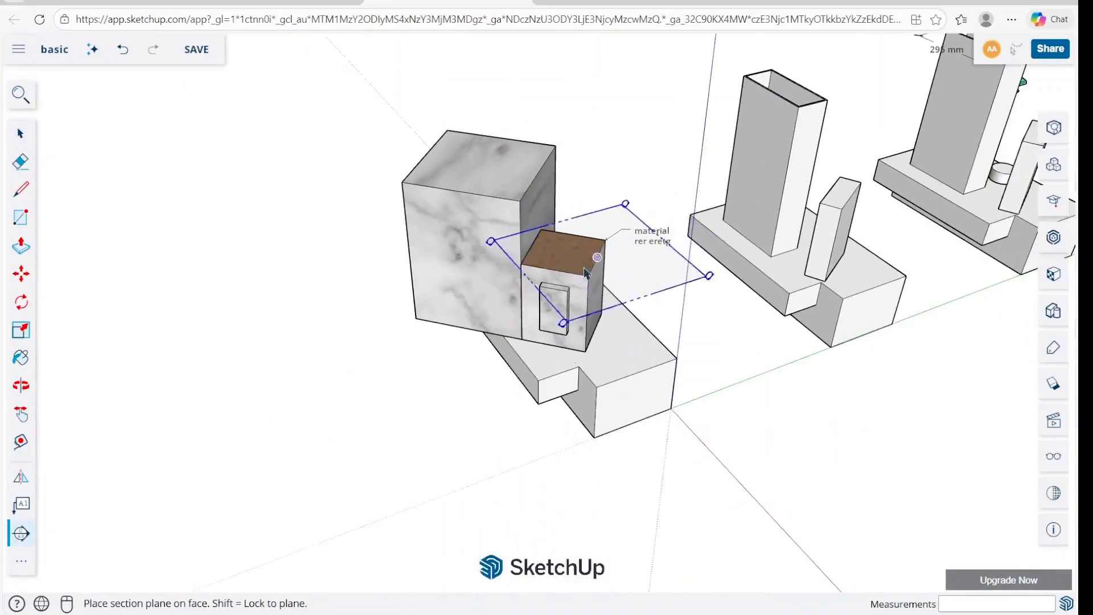
pyautogui.moveTo(585, 382); pyautogui.dragTo(703, 300, button='middle')
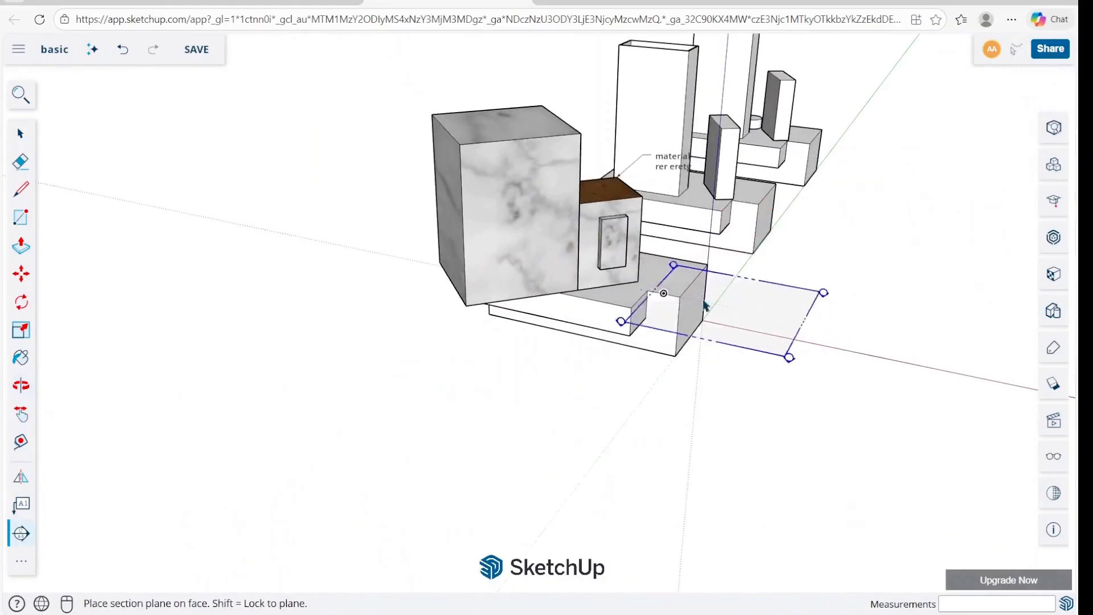
pyautogui.click(710, 330)
# Raise the section plane vertically so it cuts through the upright boxes above the bases, and deselect it.
pyautogui.click(700, 472)
pyautogui.press('m')
pyautogui.click(738, 434)
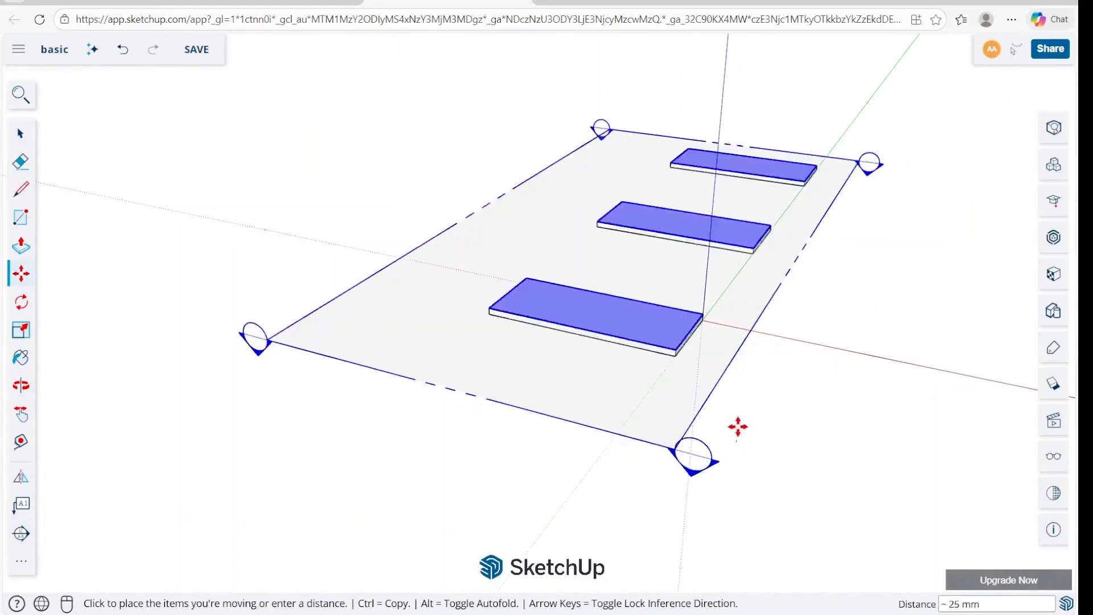
pyautogui.click(740, 362)
pyautogui.press('space')
pyautogui.click(746, 367)
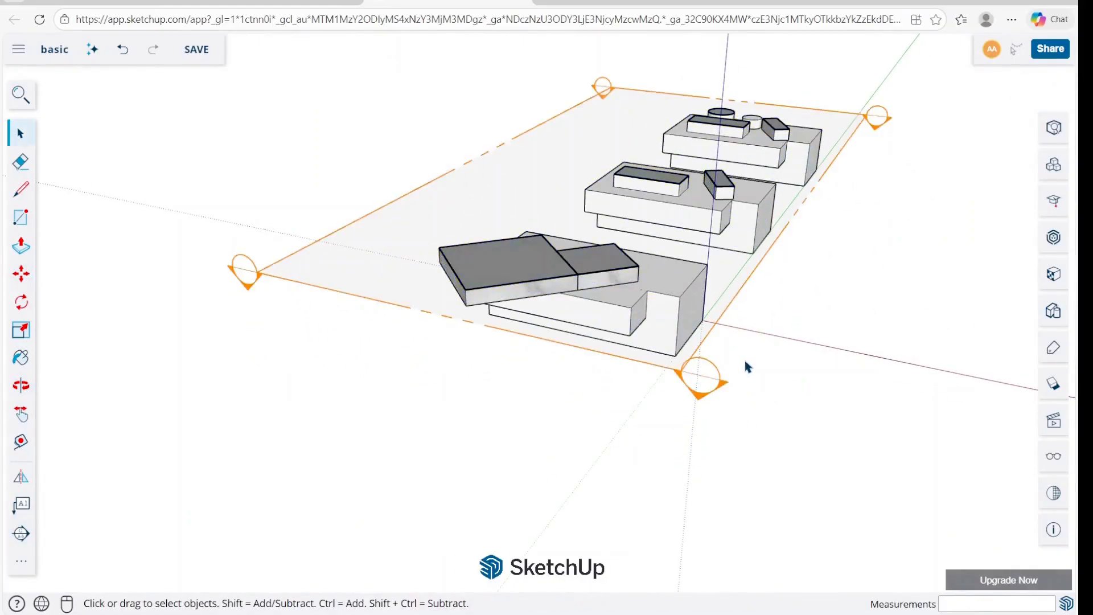
# Try hiding the section plane while its cut stays on, and undo the hiding.
pyautogui.moveTo(710, 391); pyautogui.dragTo(808, 393, button='middle')
pyautogui.moveTo(820, 267); pyautogui.dragTo(866, 319, button='middle')
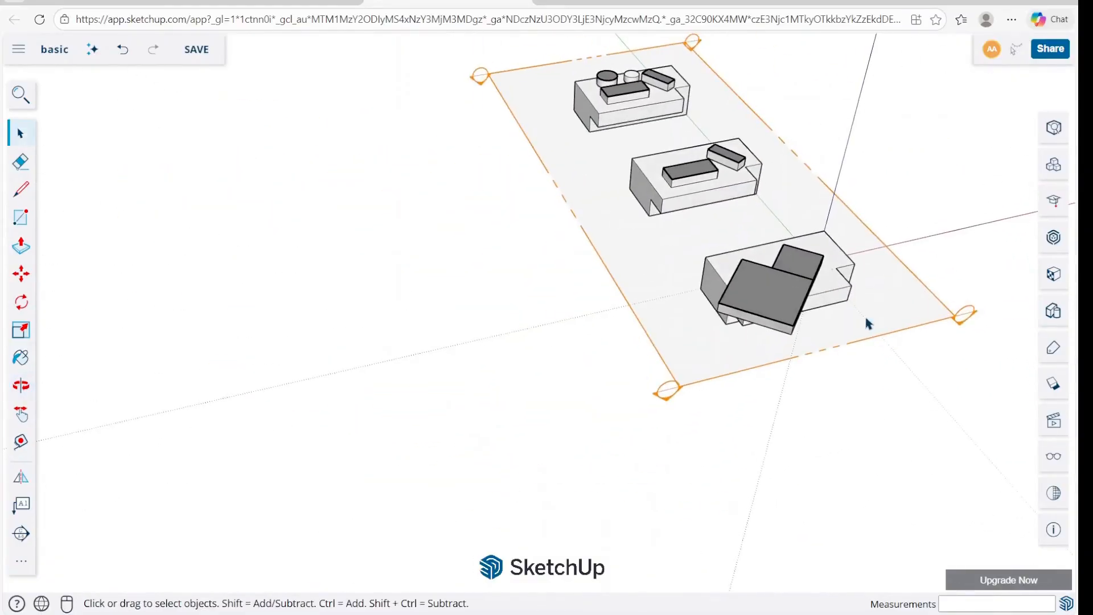
pyautogui.scroll(4, 938, 208)
pyautogui.click(947, 361)
pyautogui.rightClick(947, 361)
pyautogui.click(951, 427)
pyautogui.moveTo(946, 419); pyautogui.dragTo(788, 359, button='middle')
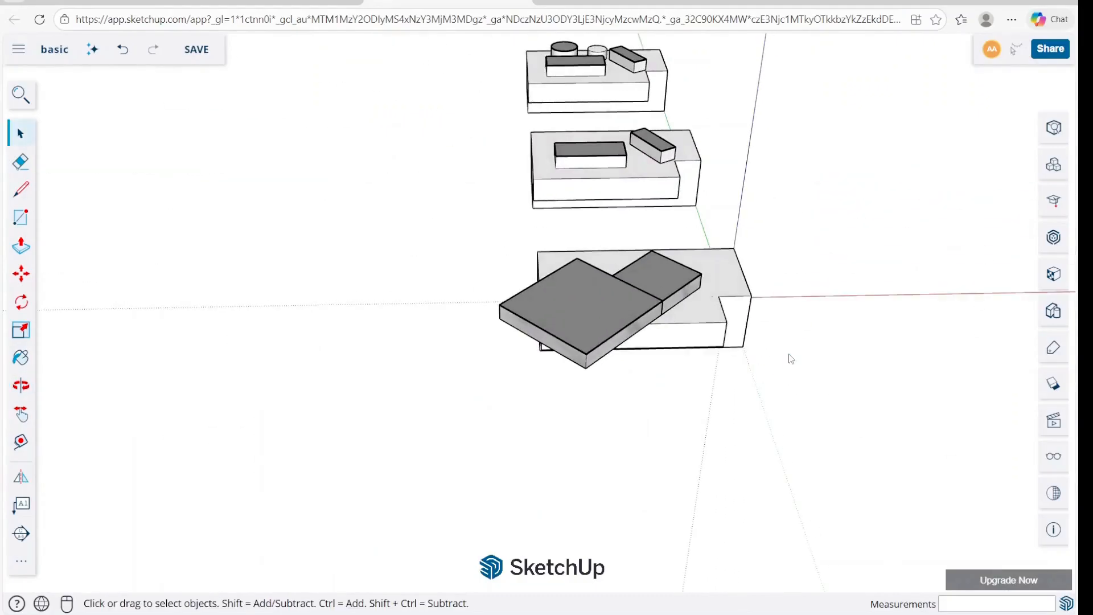
pyautogui.hotkey('ctrl', 'z')
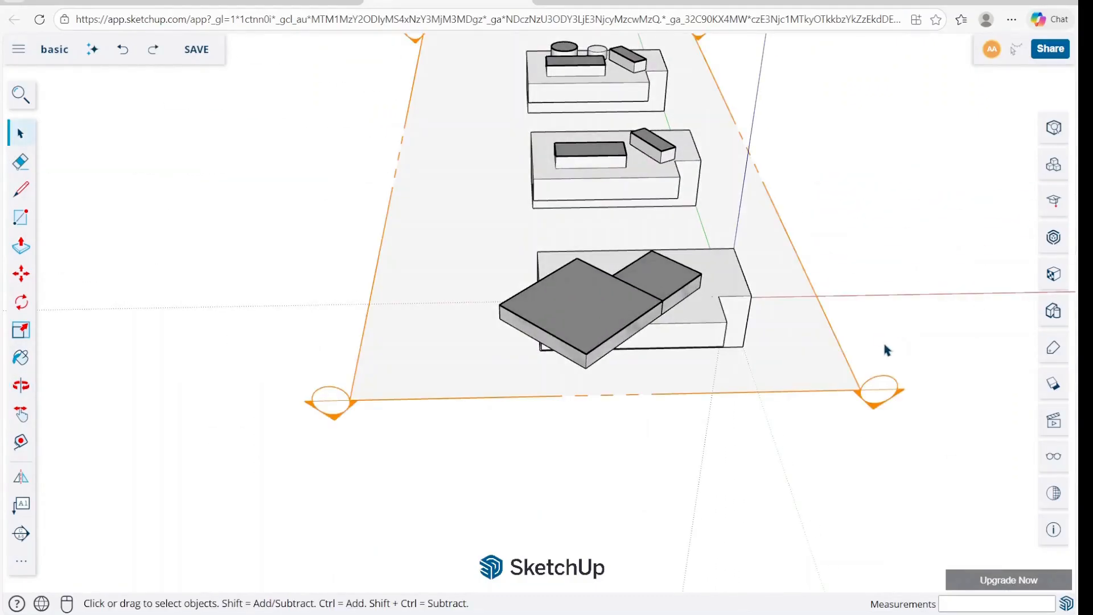
# Turn off the section plane's Active Cut to show the complete models.
pyautogui.click(879, 401)
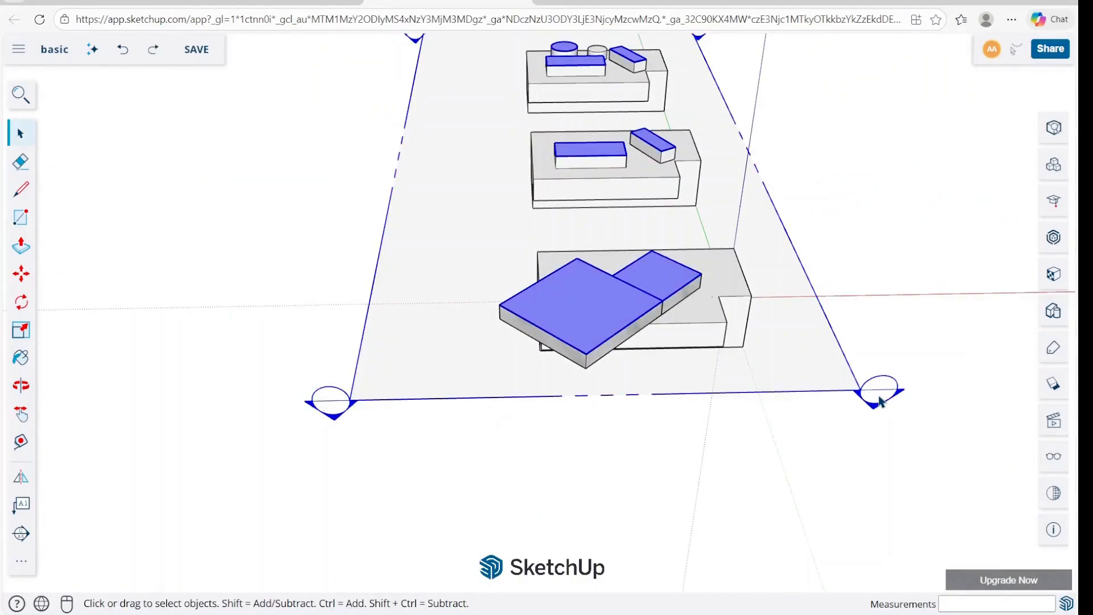
pyautogui.rightClick(879, 401)
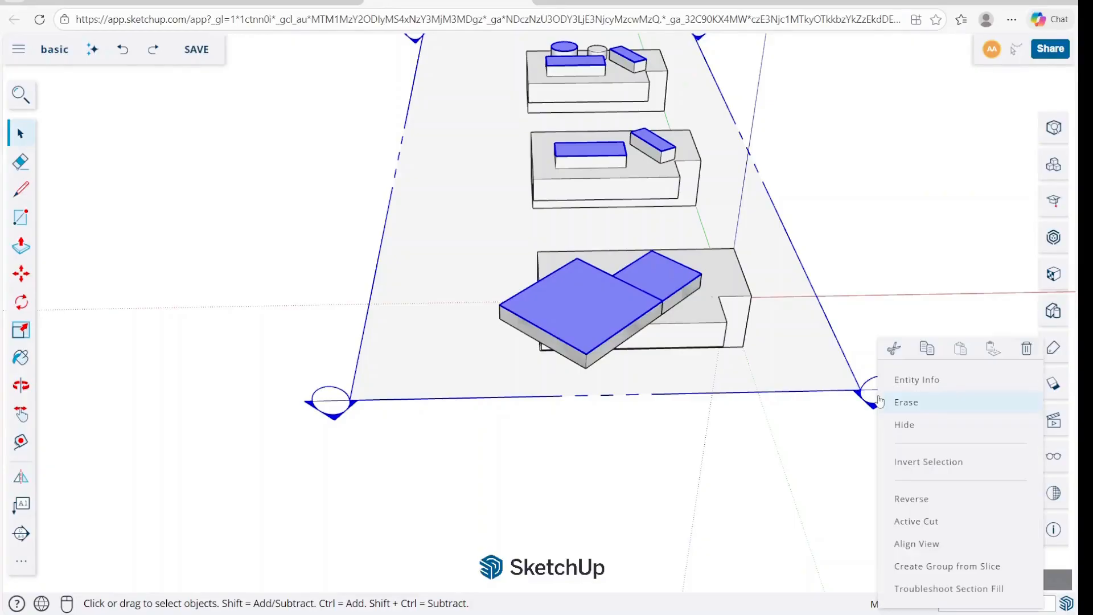
pyautogui.click(934, 522)
pyautogui.moveTo(895, 436); pyautogui.dragTo(722, 354, button='middle')
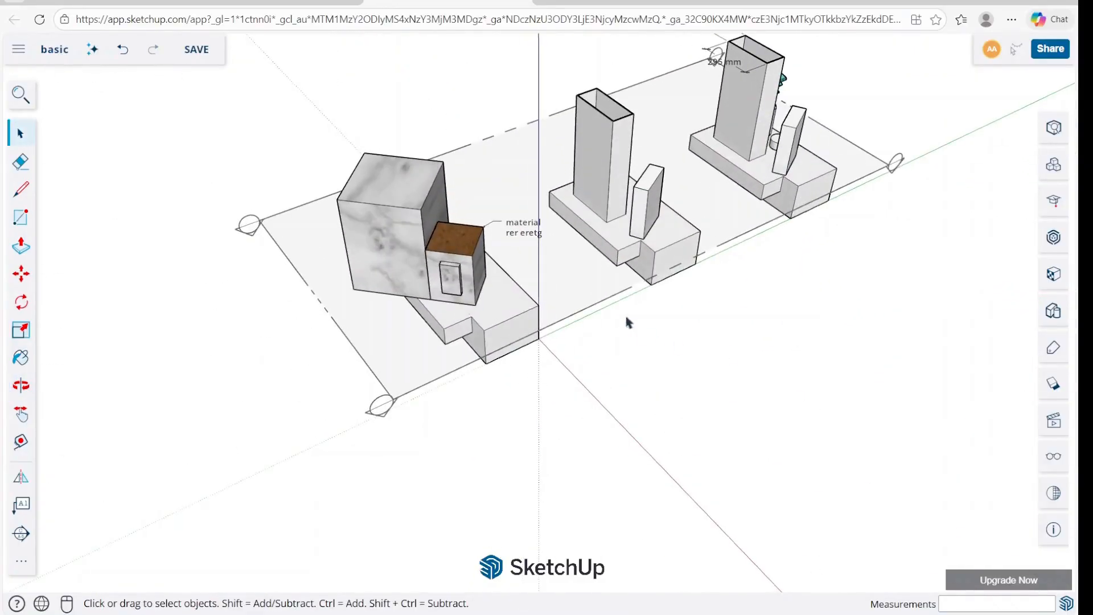
# Switch the section plane's Active Cut on and back off.
pyautogui.rightClick(602, 303)
pyautogui.click(683, 488)
pyautogui.rightClick(585, 301)
pyautogui.click(652, 487)
pyautogui.press('o')
pyautogui.moveTo(617, 390); pyautogui.dragTo(805, 125)
pyautogui.press('space')
pyautogui.rightClick(745, 127)
pyautogui.click(735, 162)
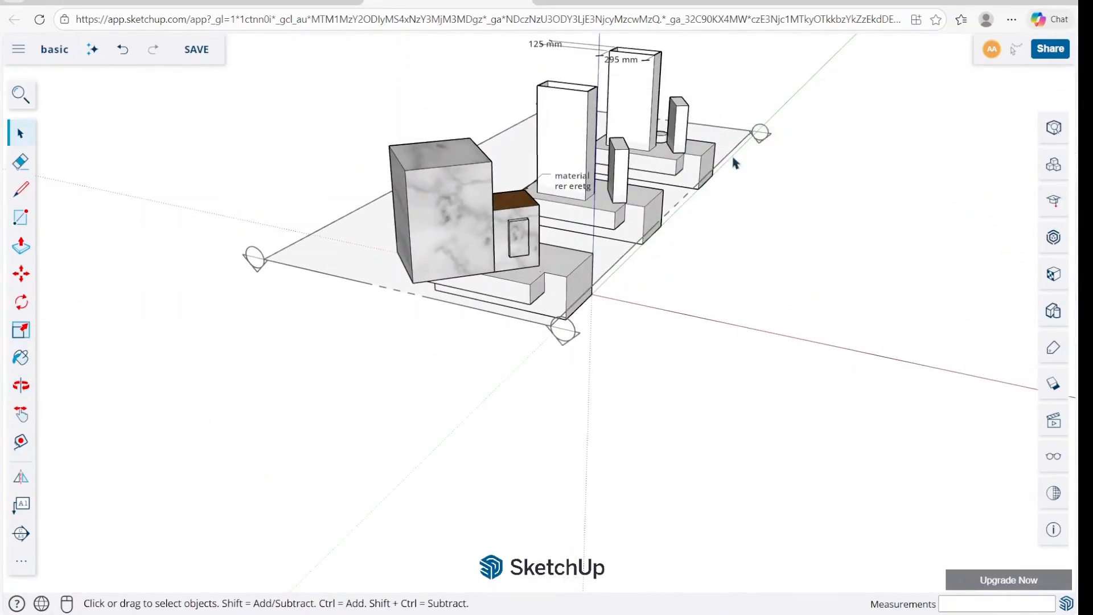
pyautogui.moveTo(759, 275); pyautogui.dragTo(419, 417, button='middle')
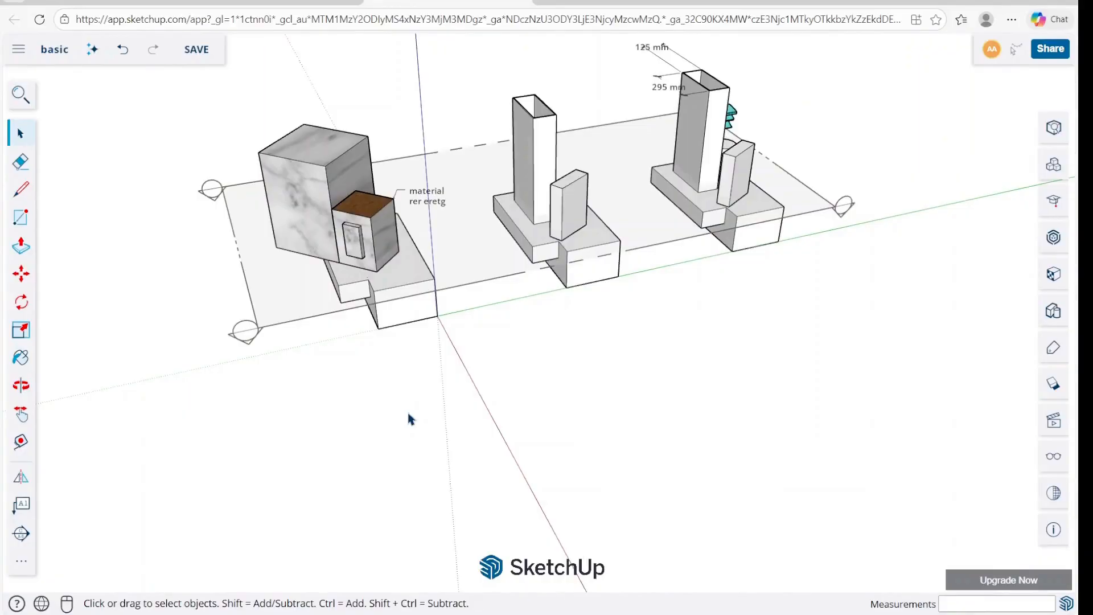
pyautogui.moveTo(760, 614)
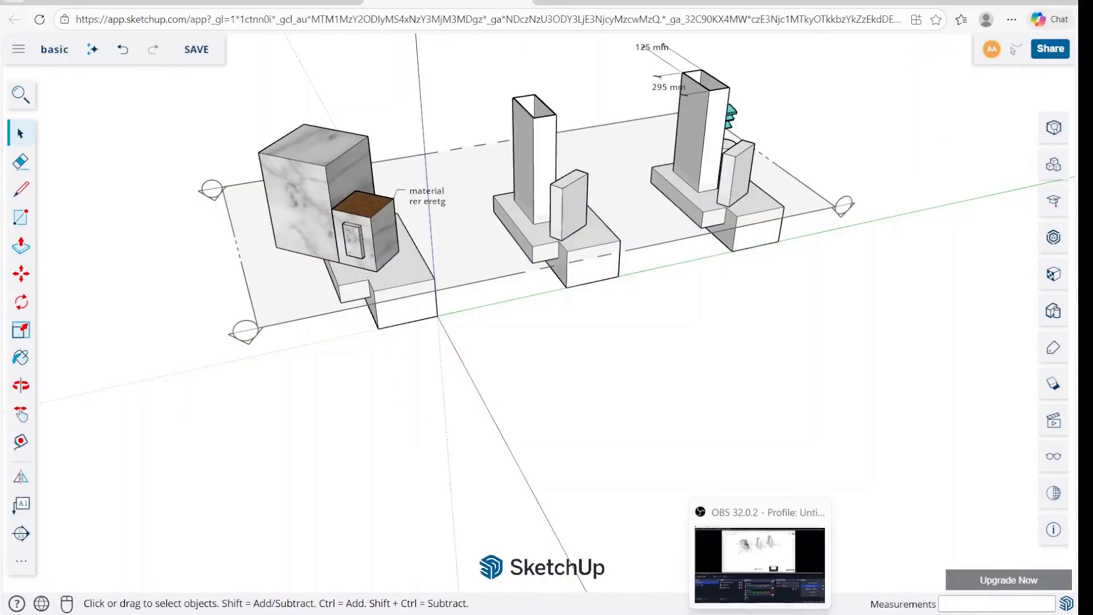